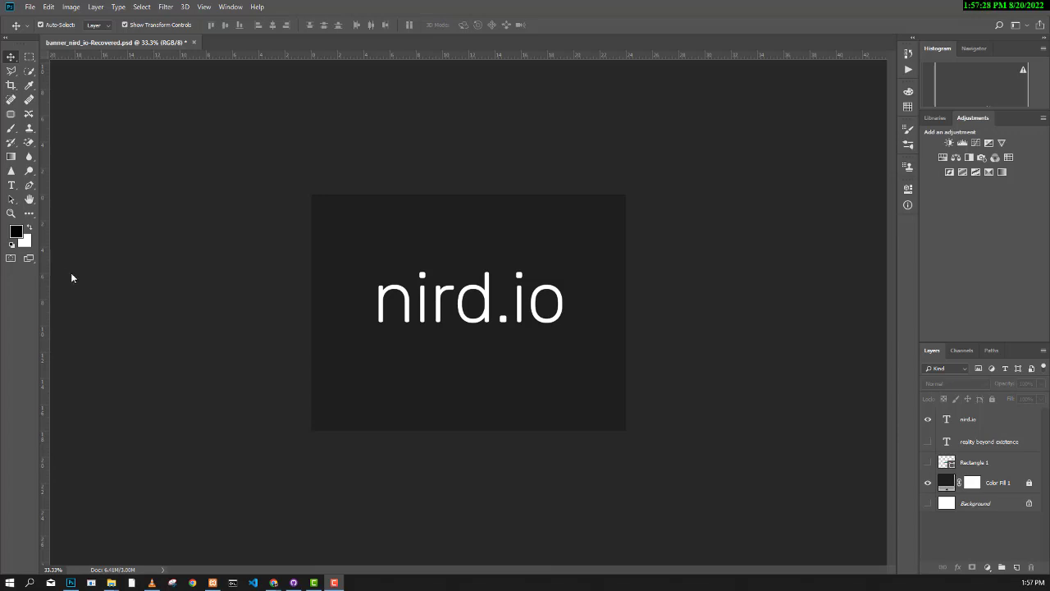
Switch to File Explorer and bring up the ecovillesmart folder
mouse_move(110, 583)
mouse_move(145, 557)
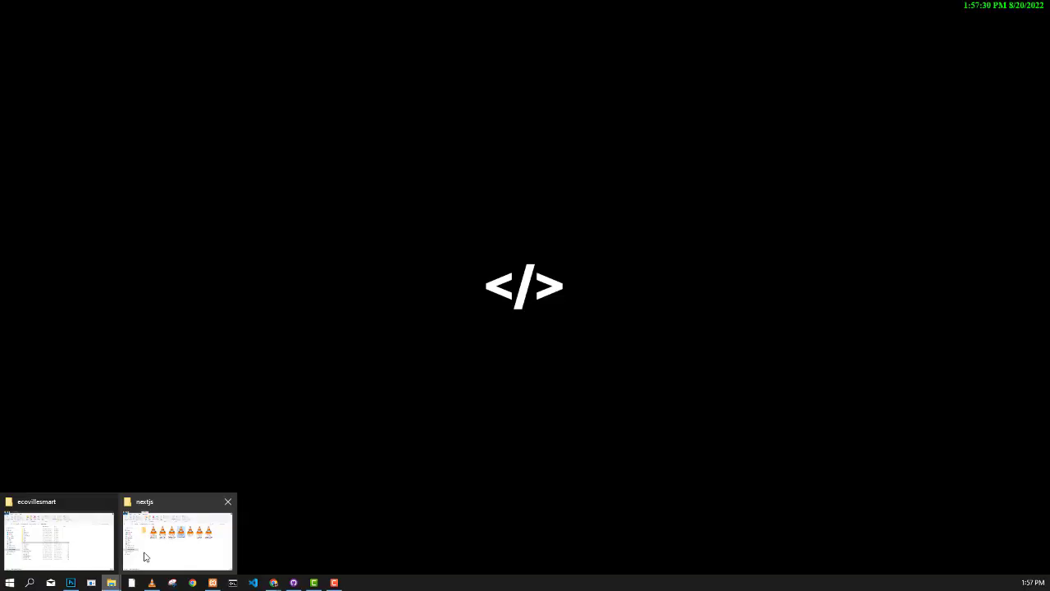
left_click(69, 542)
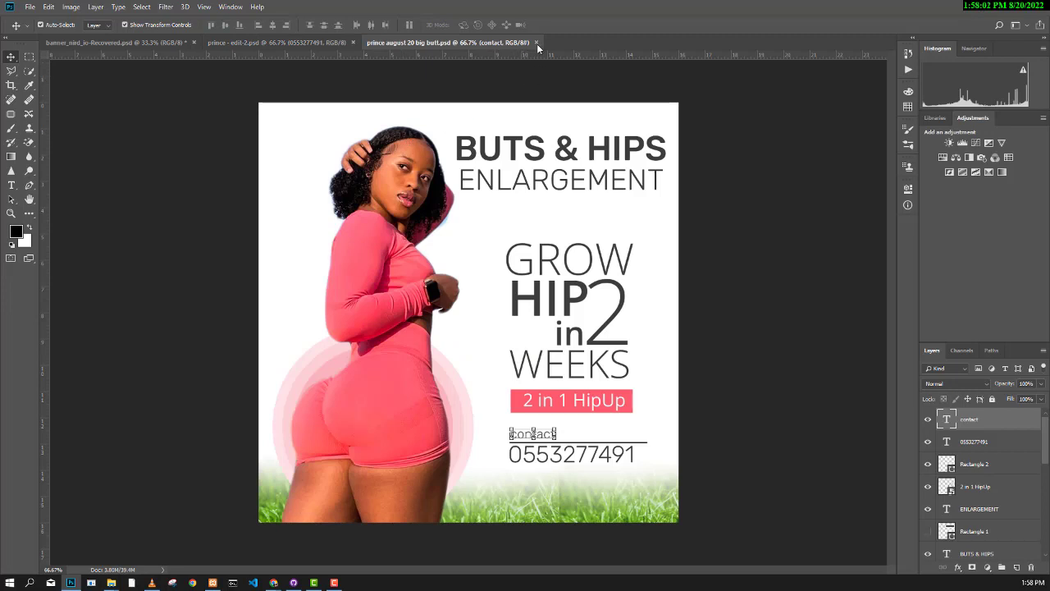
Close the prince august 20 big butt.psd and prince - edit-2.psd documents, and deselect the text layer in prince - edit.psd
left_click(536, 42)
left_click(352, 43)
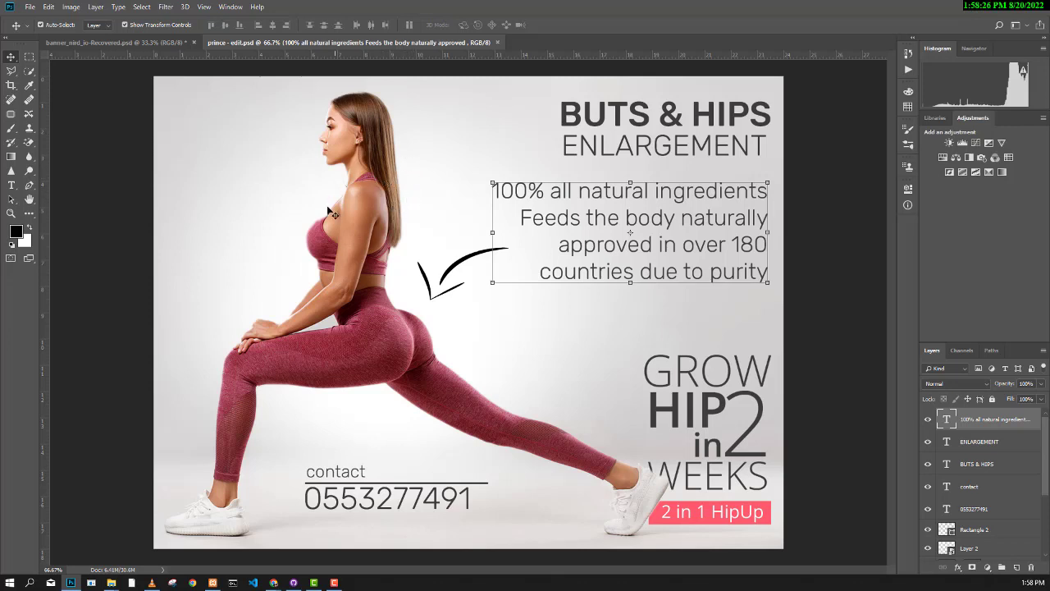
left_click(240, 175)
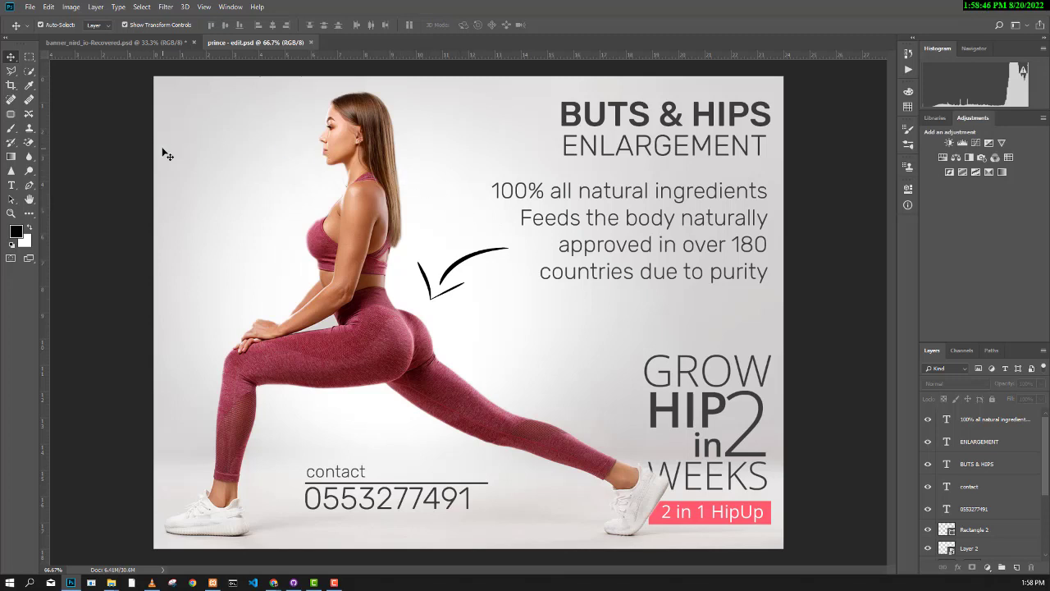
Start a new document from the recent 24 x 18 in @ 72 ppi custom preset, keeping inches as the unit
left_click(29, 8)
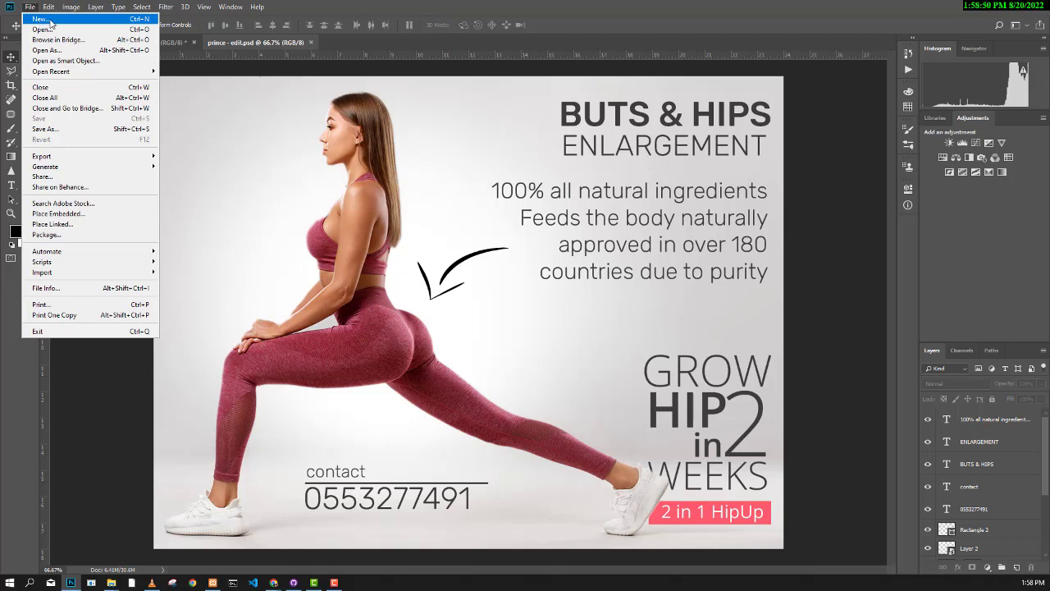
left_click(50, 20)
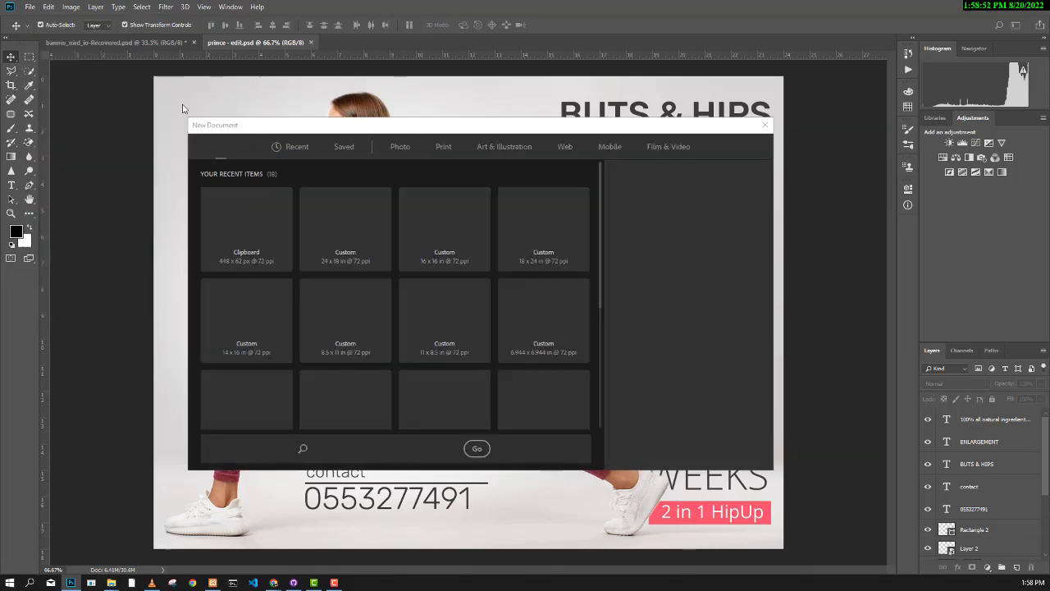
left_click(350, 230)
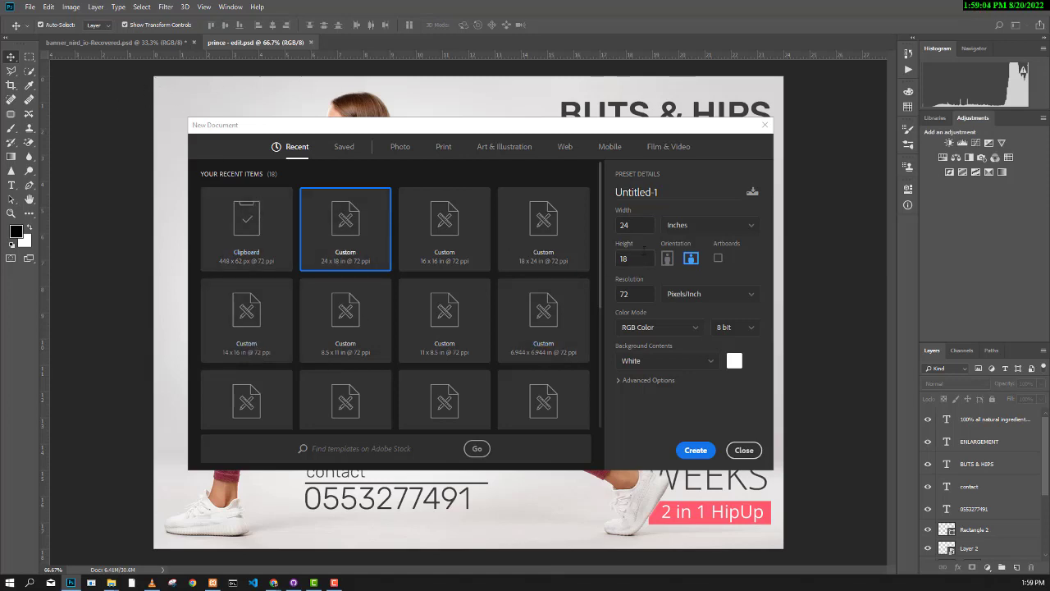
left_click(696, 226)
left_click(687, 263)
left_click(694, 232)
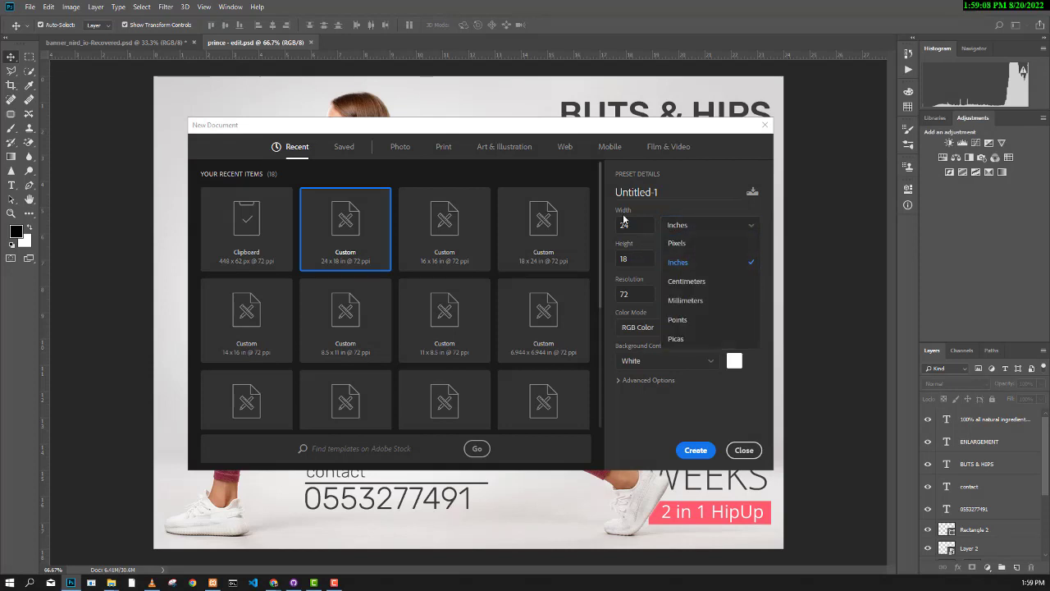
left_click(630, 257)
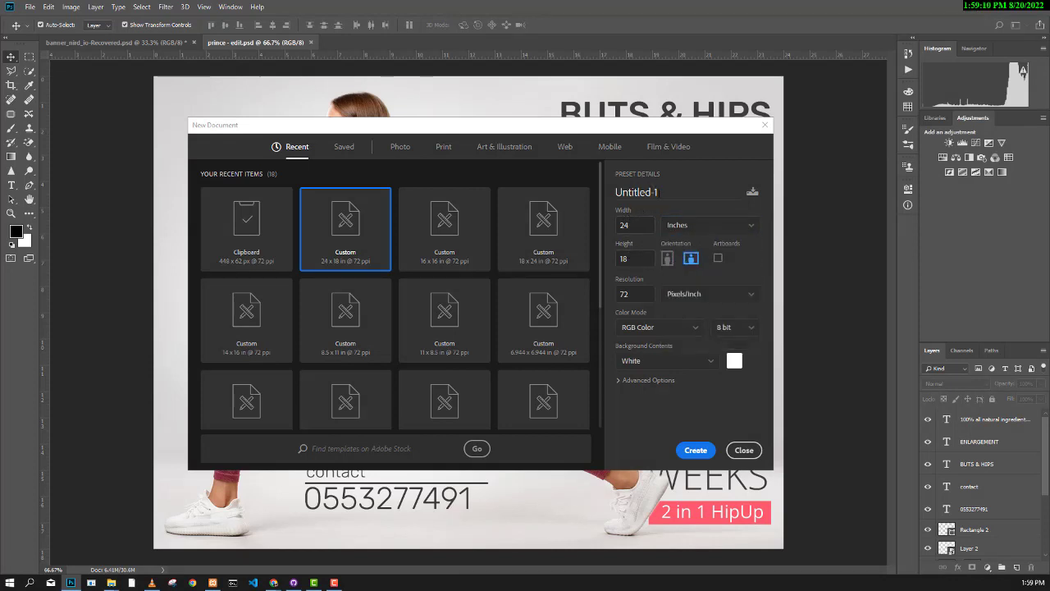
Name the new document nird_io_graphics_1
left_click(666, 199)
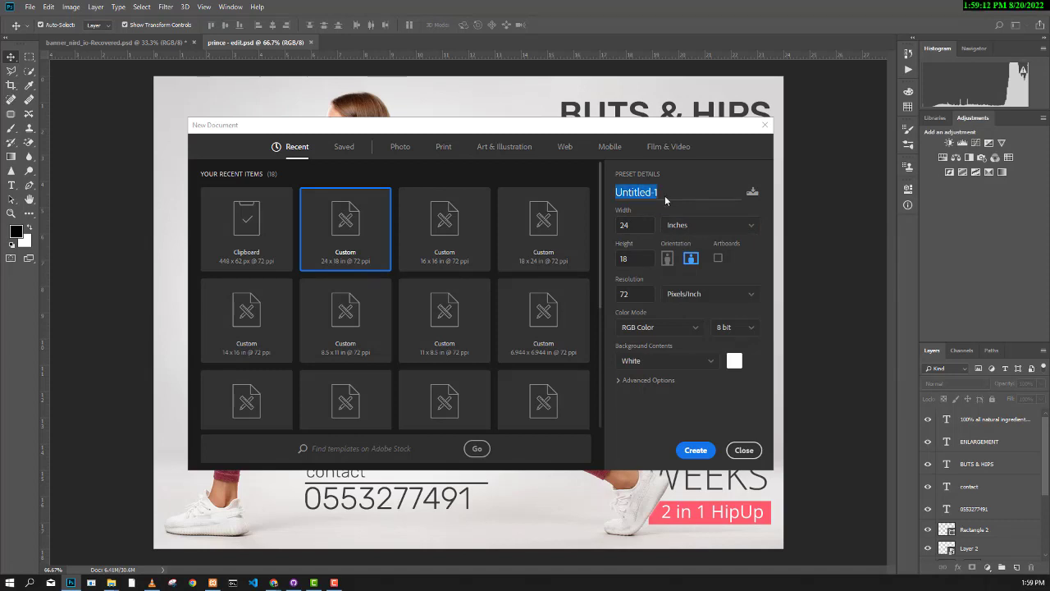
type("nird_io_grap")
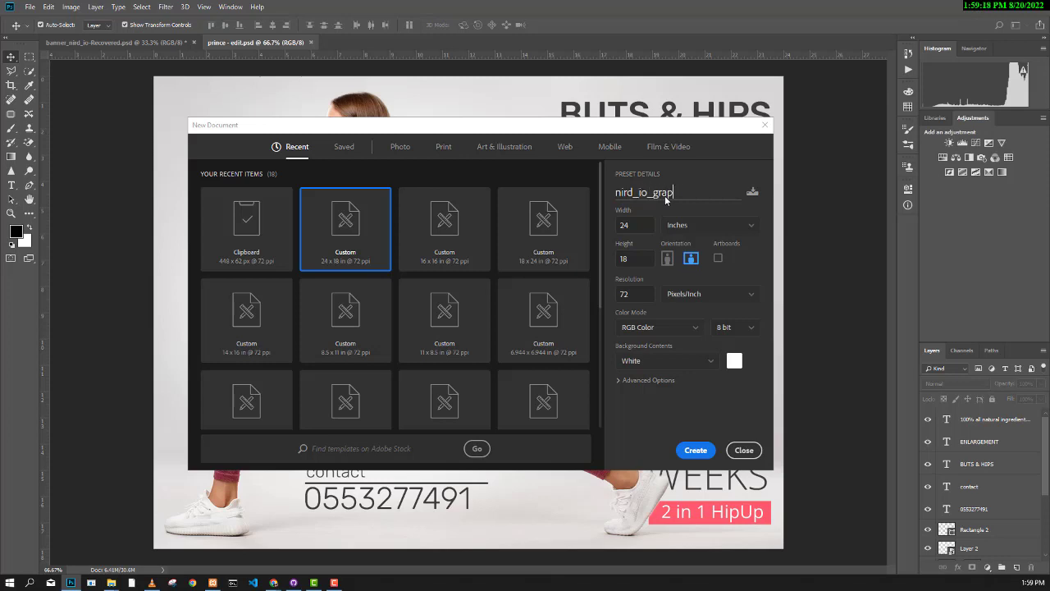
type("hics_1")
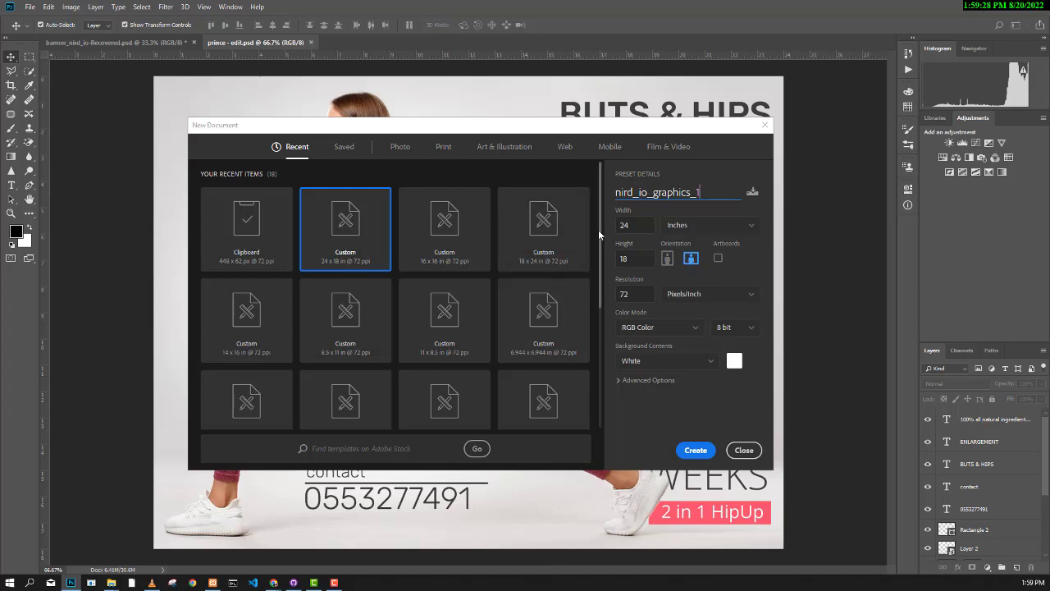
Keep landscape orientation, RGB Color and 8 bit depth with a white background, and create the document
left_click(666, 259)
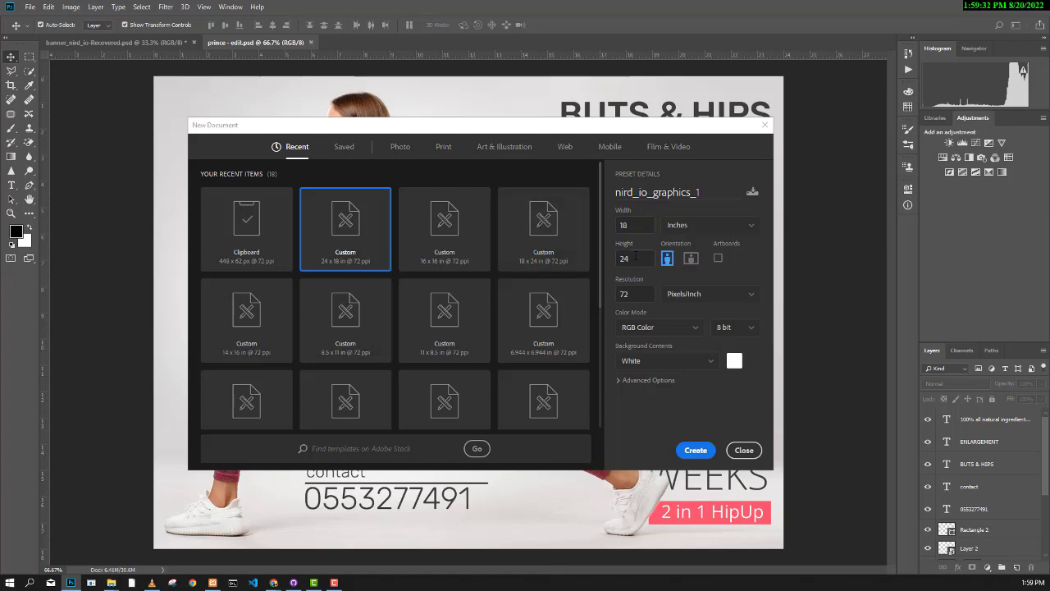
left_click(693, 259)
left_click(691, 332)
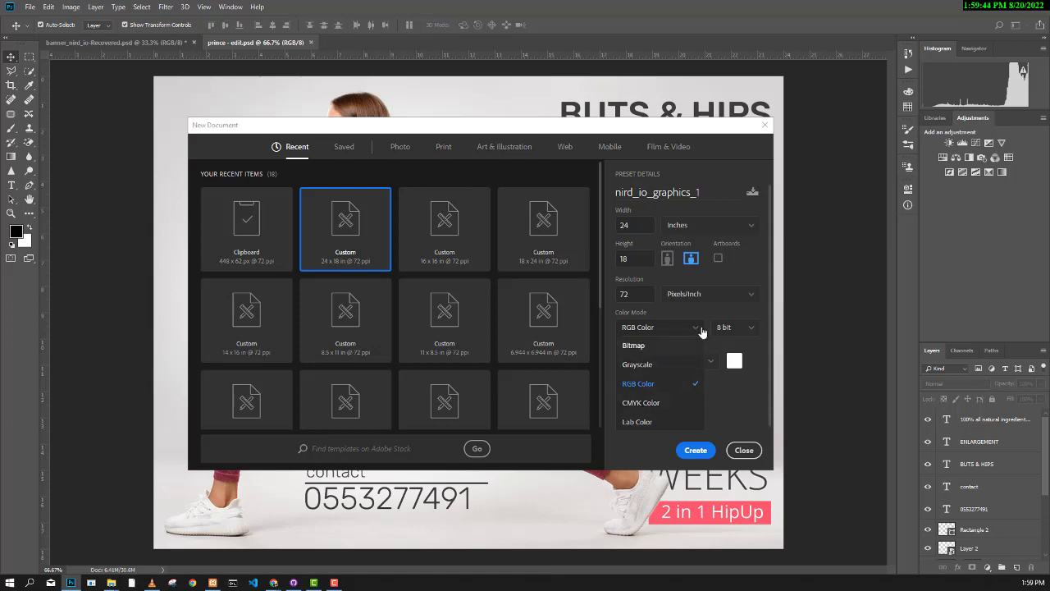
left_click(710, 317)
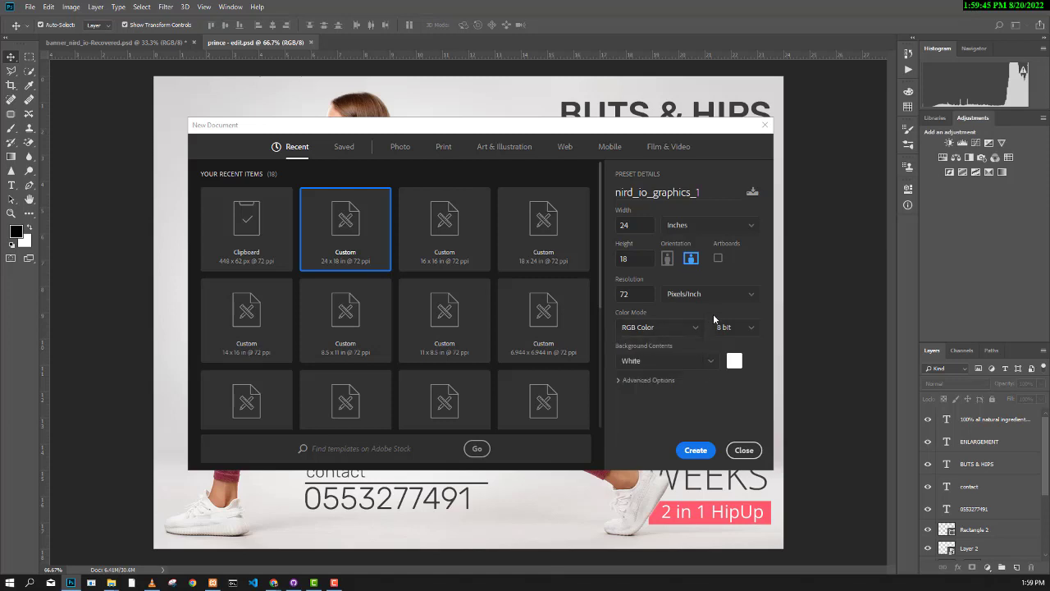
left_click(755, 328)
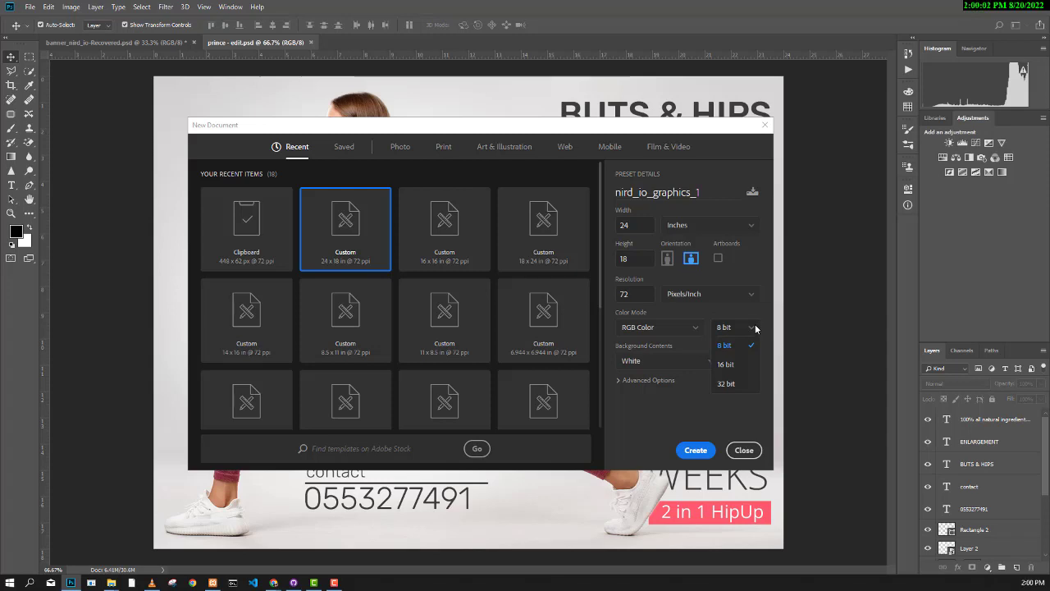
left_click(754, 327)
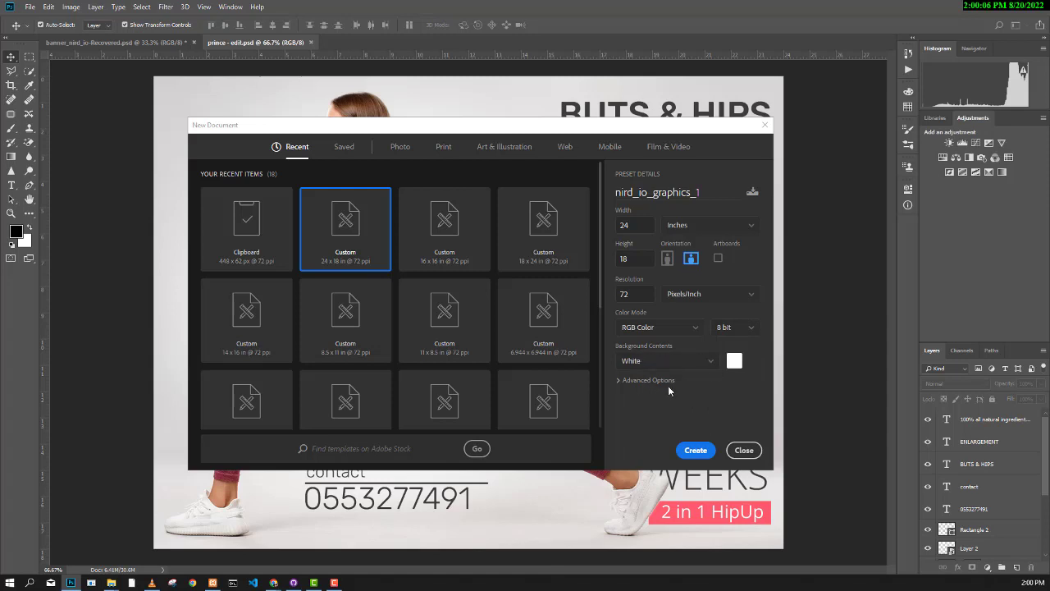
left_click(696, 450)
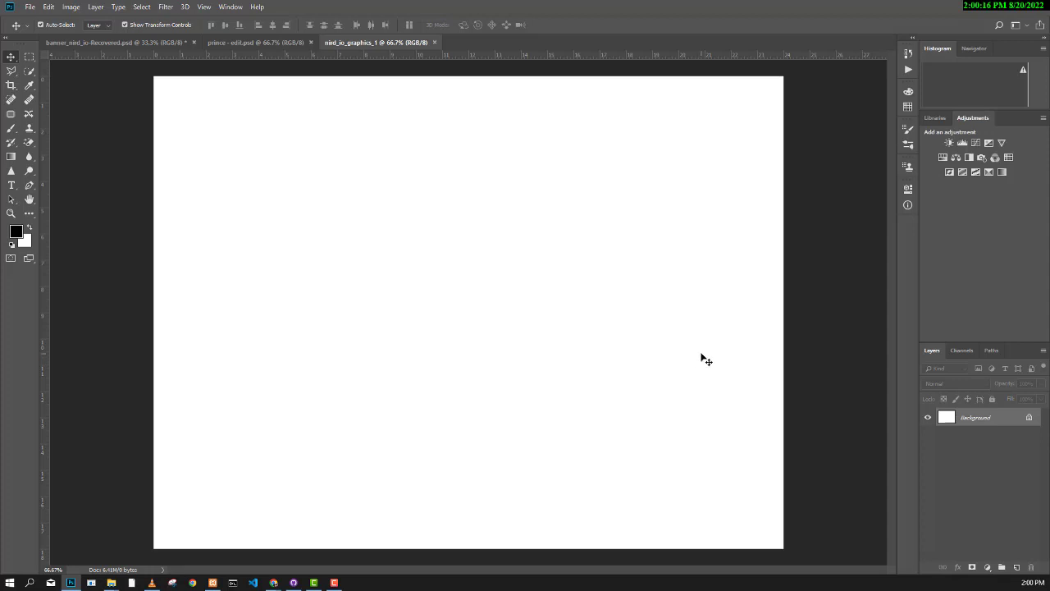
Examine the font settings of the "100% all natural ingredients" paragraph in prince - edit.psd
left_click(266, 41)
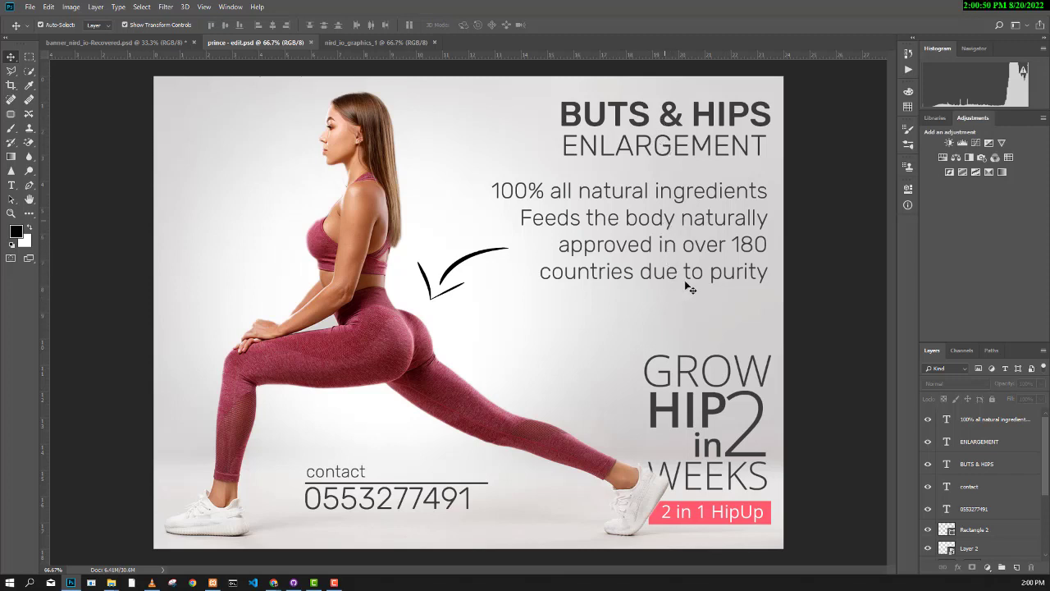
left_click(641, 203)
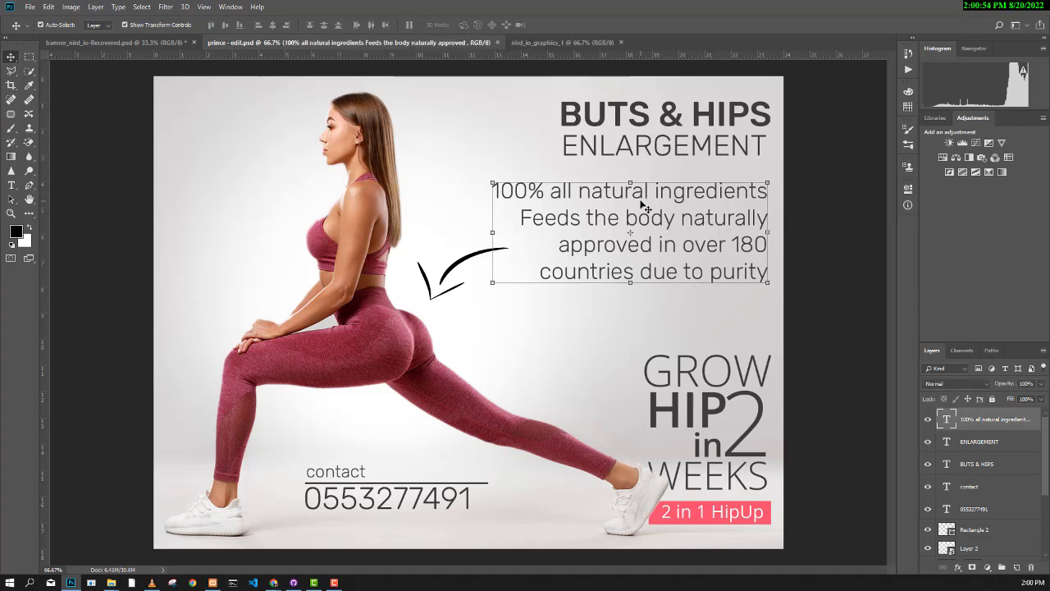
left_click(16, 187)
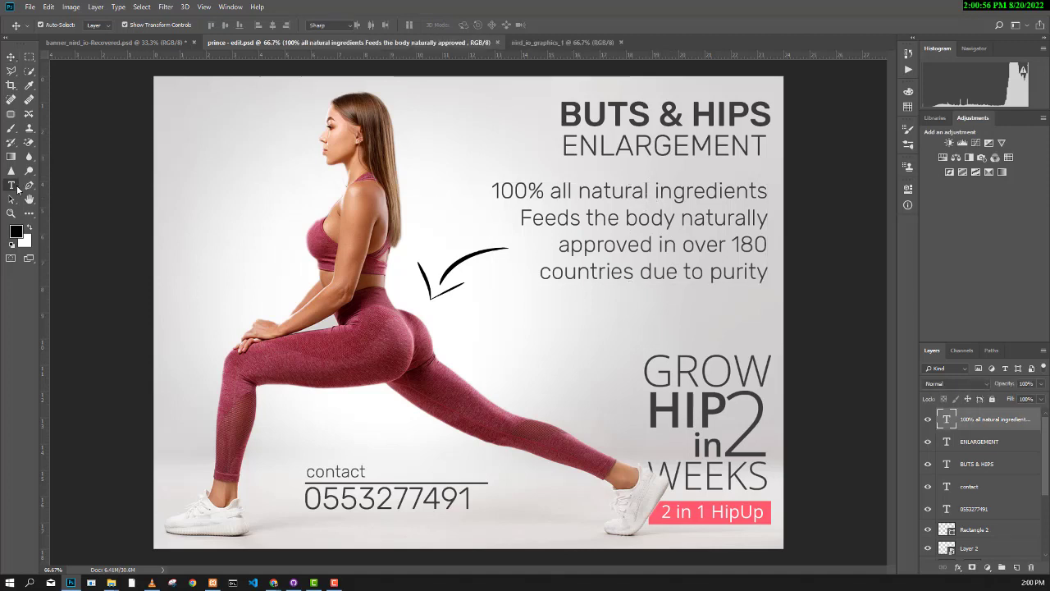
left_click(601, 195)
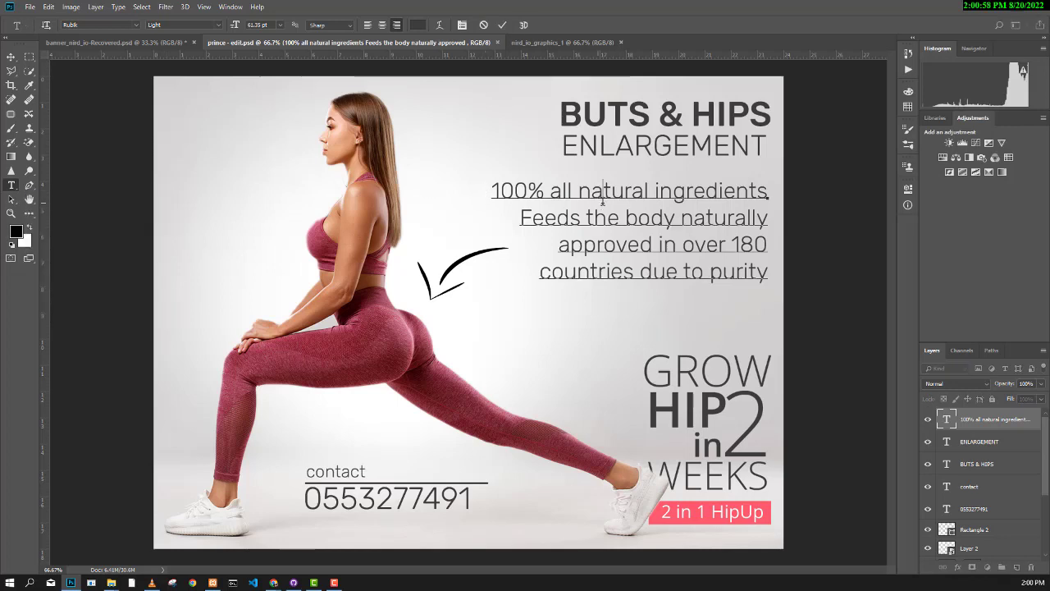
left_click(504, 25)
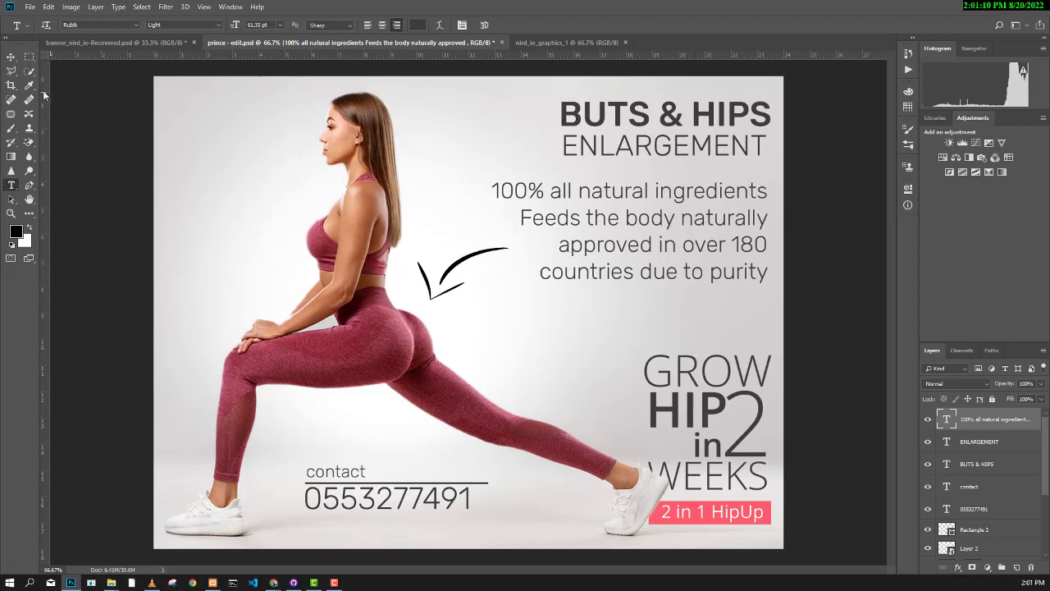
Copy the photo layer "Layer 1 copy" from prince - edit.psd into nird_io_graphics_1 and position it to cover the canvas
left_click(11, 58)
left_click(460, 269)
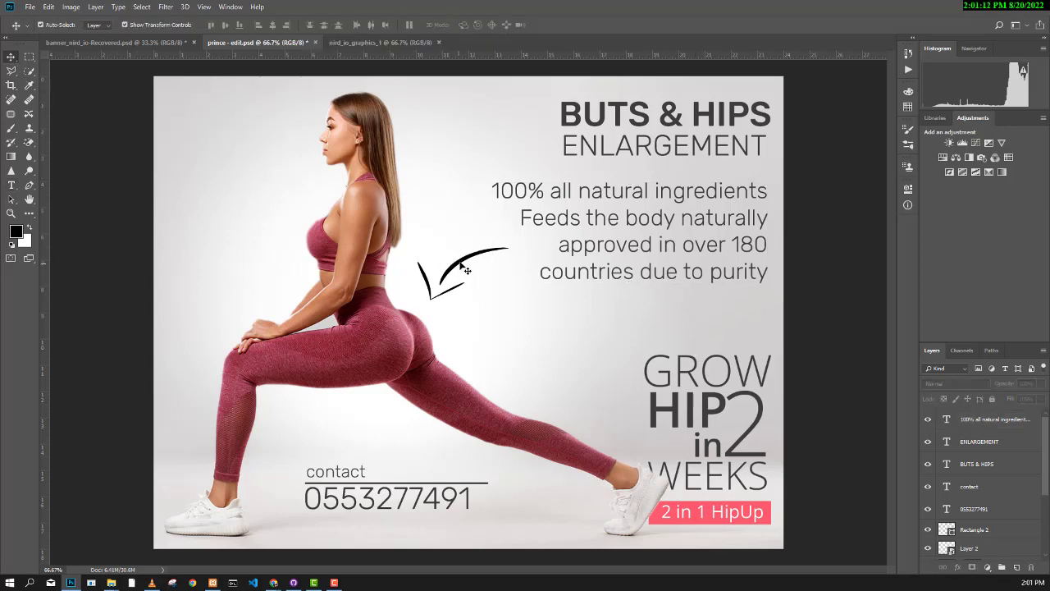
left_click(378, 243)
scroll(949, 467, "down", 3)
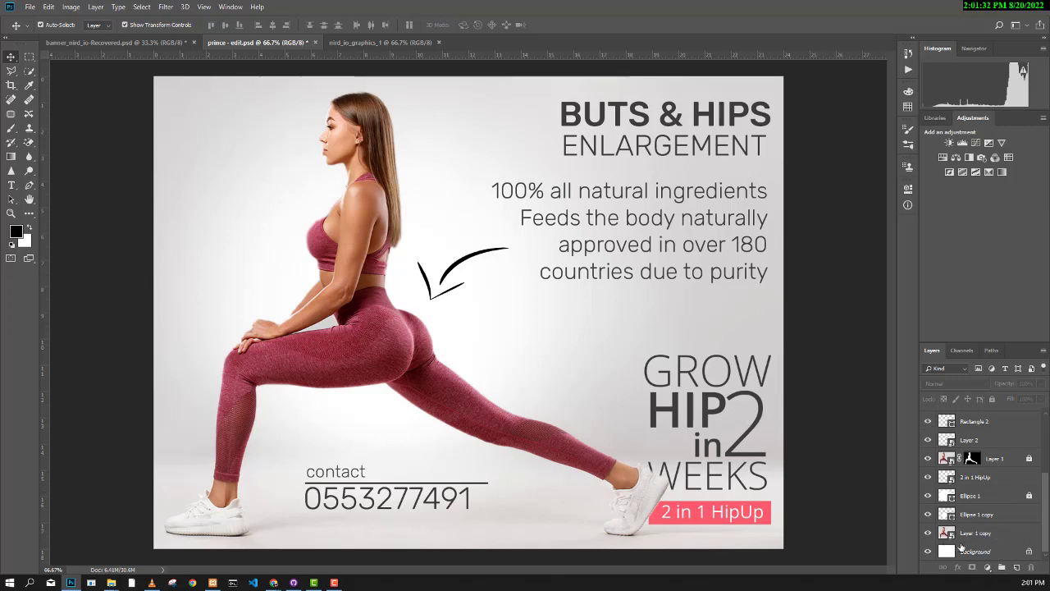
left_click(972, 537)
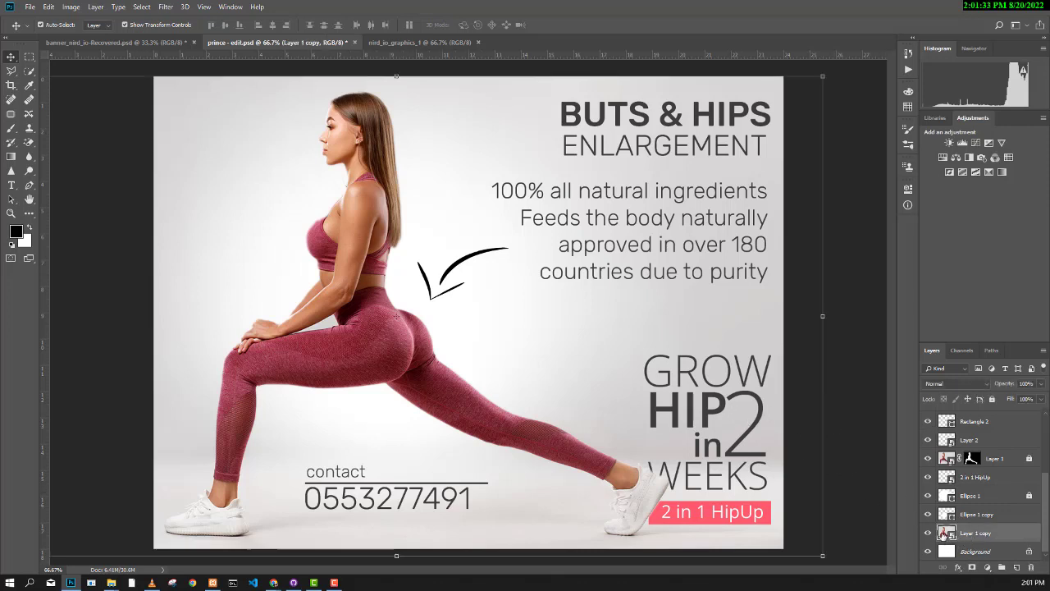
left_click(927, 533)
left_click(928, 534)
left_click_drag(396, 42, 403, 164)
left_click_drag(523, 201, 392, 194)
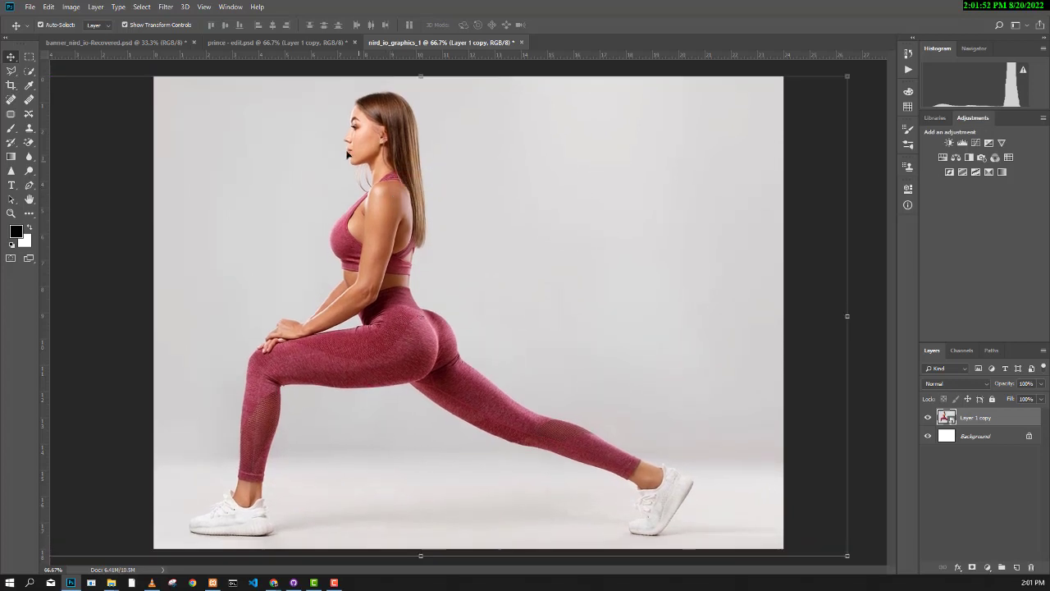
Copy the curved arrow layer from prince - edit.psd into nird_io_graphics_1 and place it just above the woman's hips
left_click(288, 48)
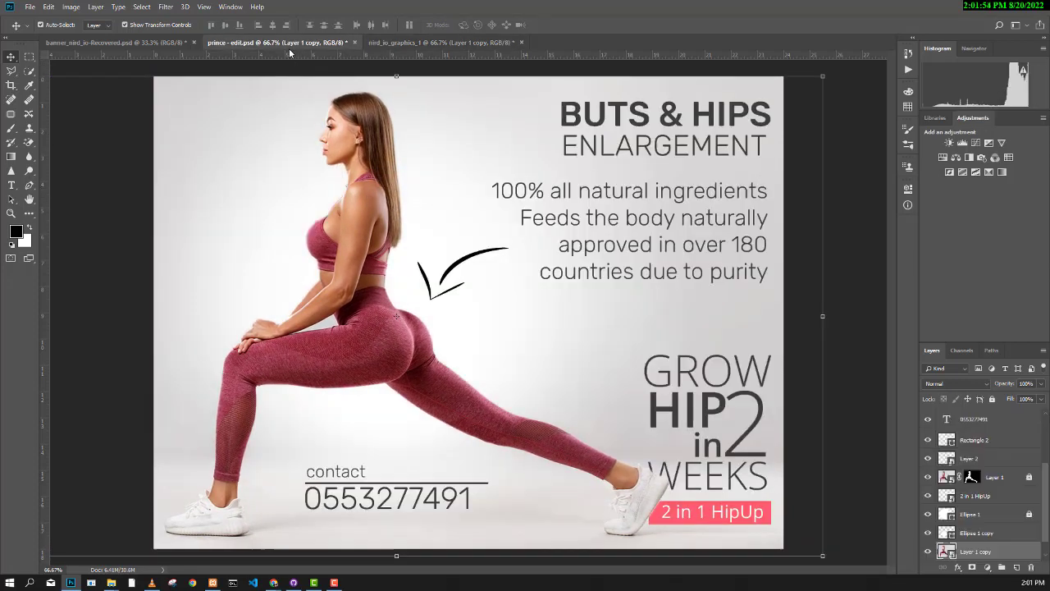
left_click(477, 258)
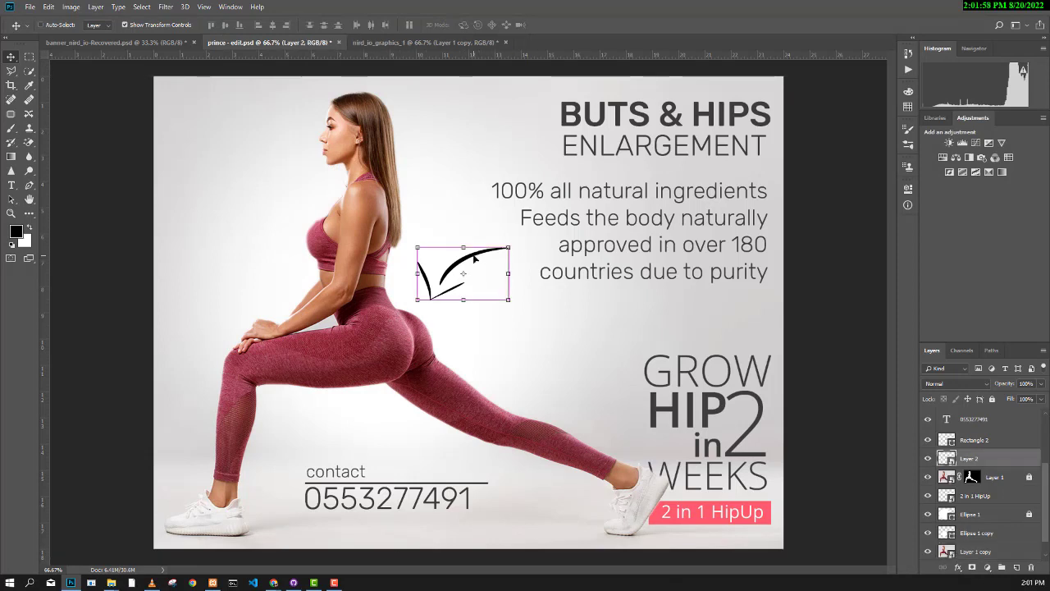
left_click(424, 42)
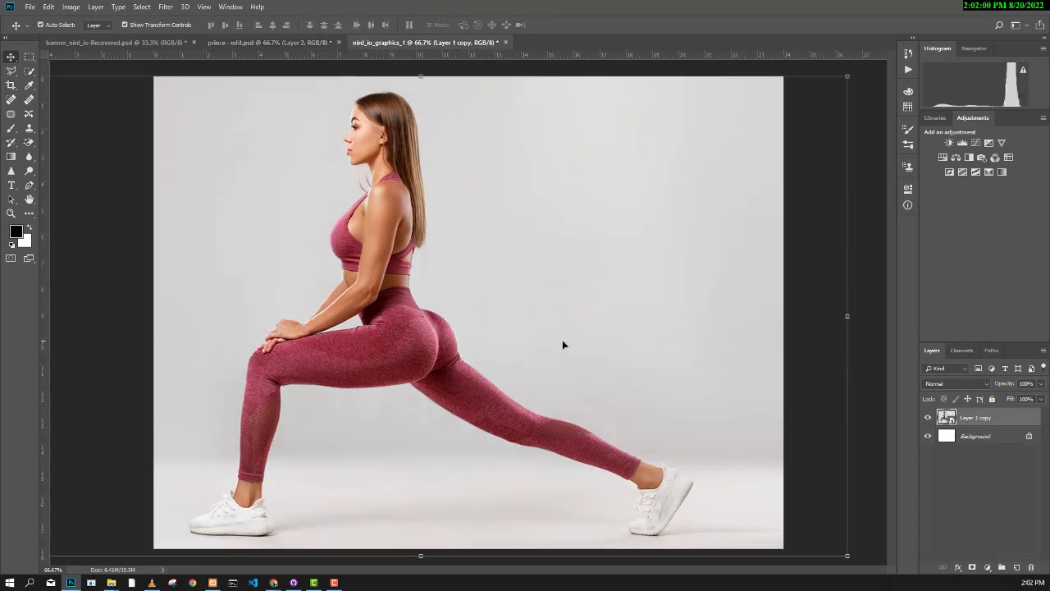
key("ctrl+v")
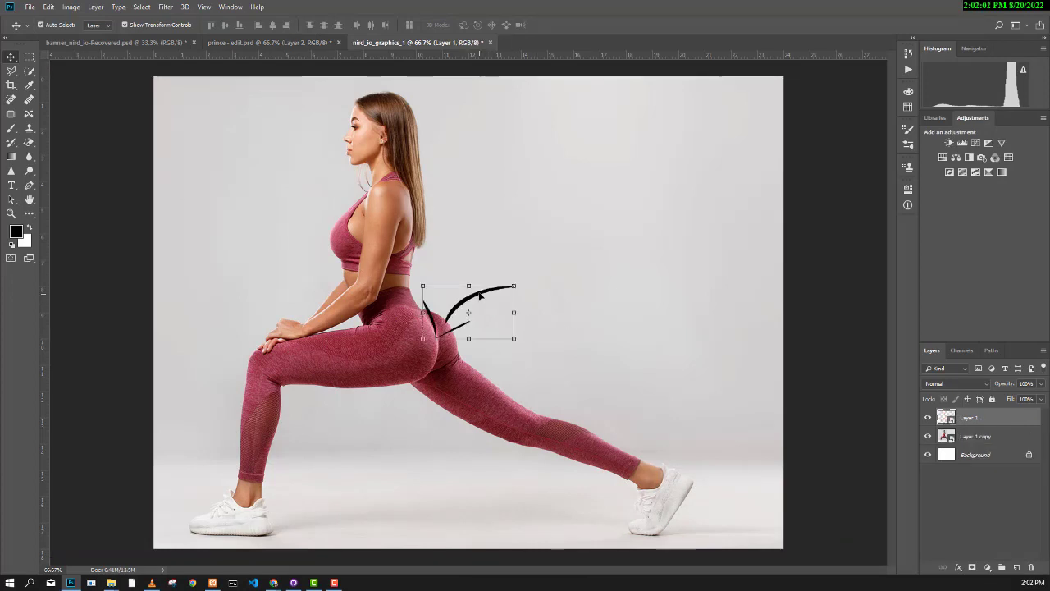
left_click_drag(480, 297, 480, 258)
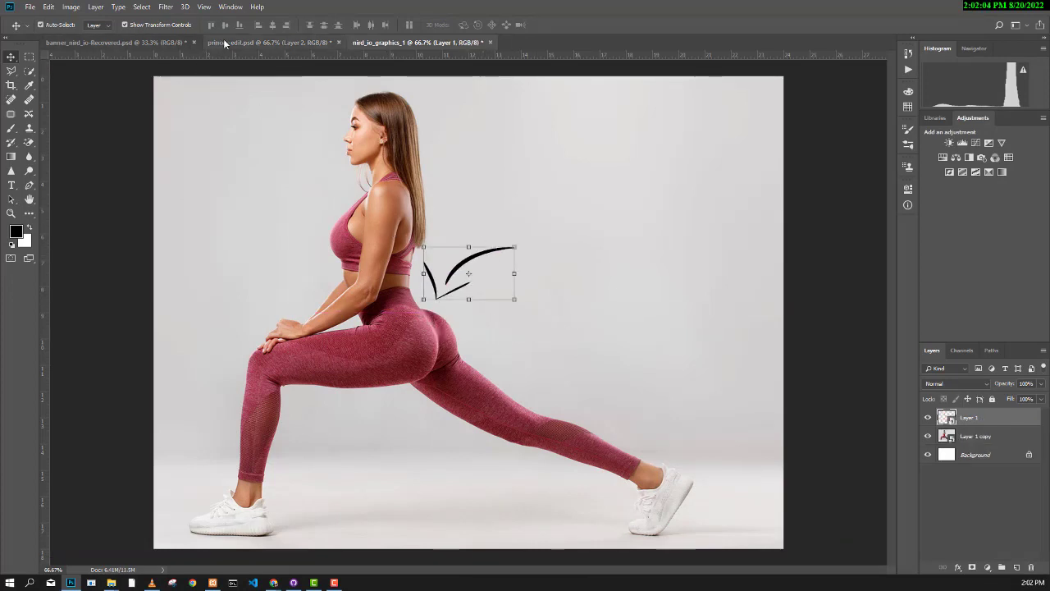
Compare with the prince - edit.psd layout and shift the photo in nird_io_graphics_1 slightly to the left
left_click(223, 42)
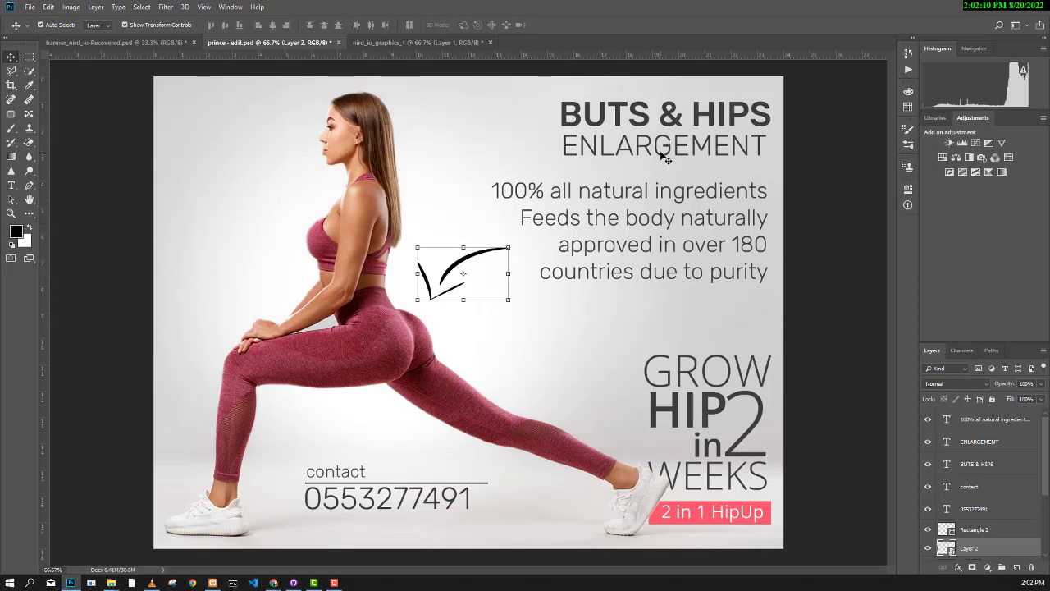
left_click(446, 47)
left_click(661, 215)
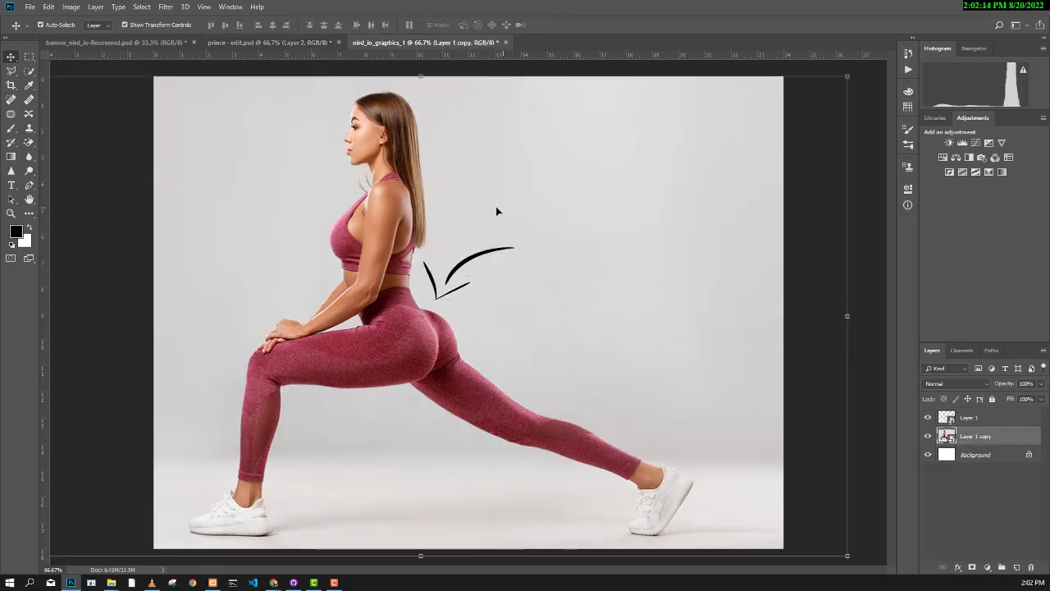
left_click_drag(495, 212, 479, 212)
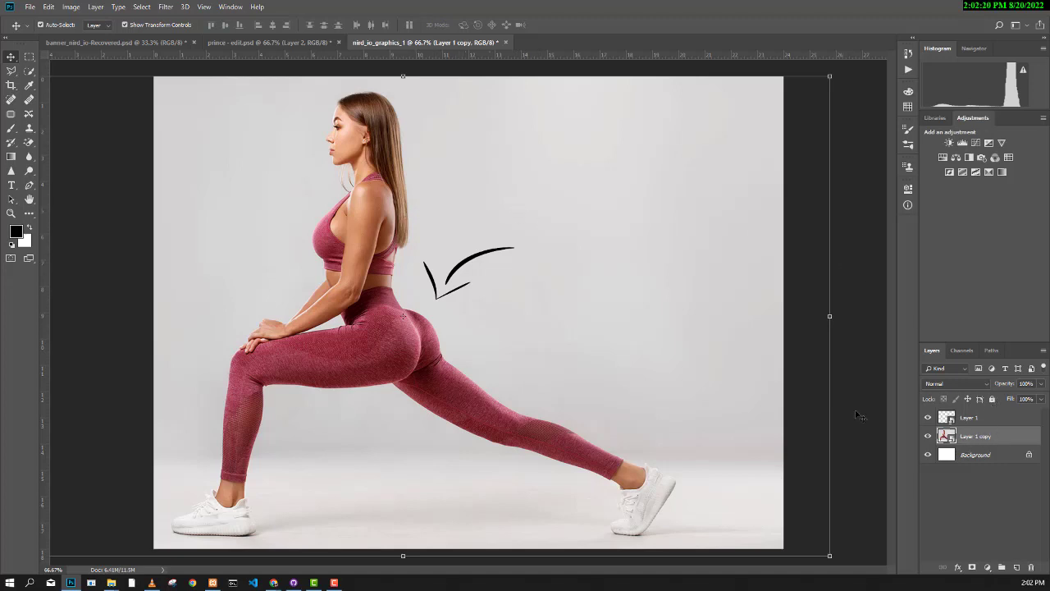
Shift the photo slightly further left on the canvas and lock its layer "Layer 1 copy"
left_click_drag(525, 332, 470, 332)
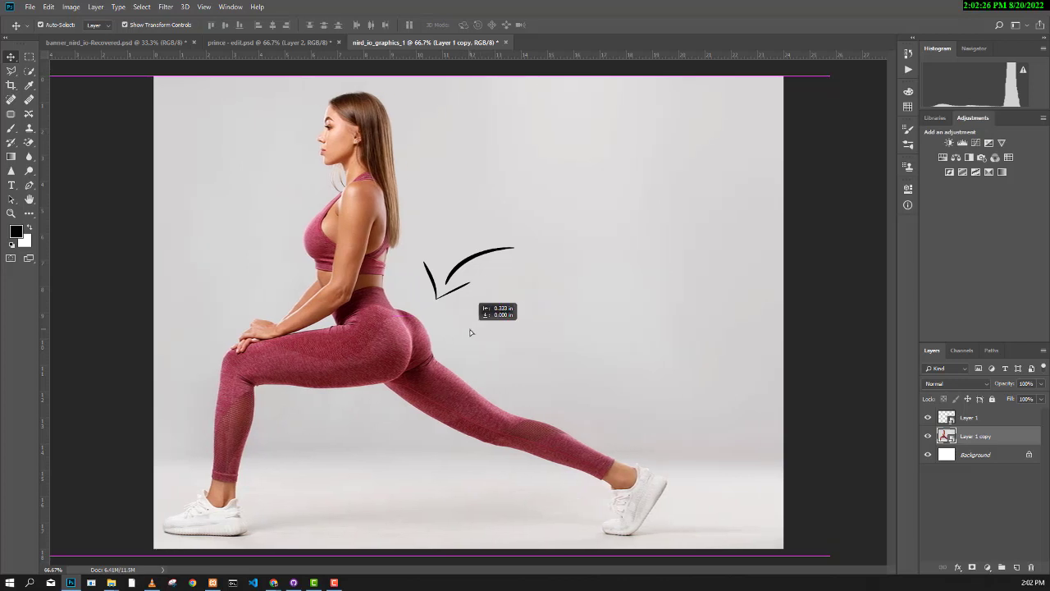
left_click_drag(470, 332, 470, 332)
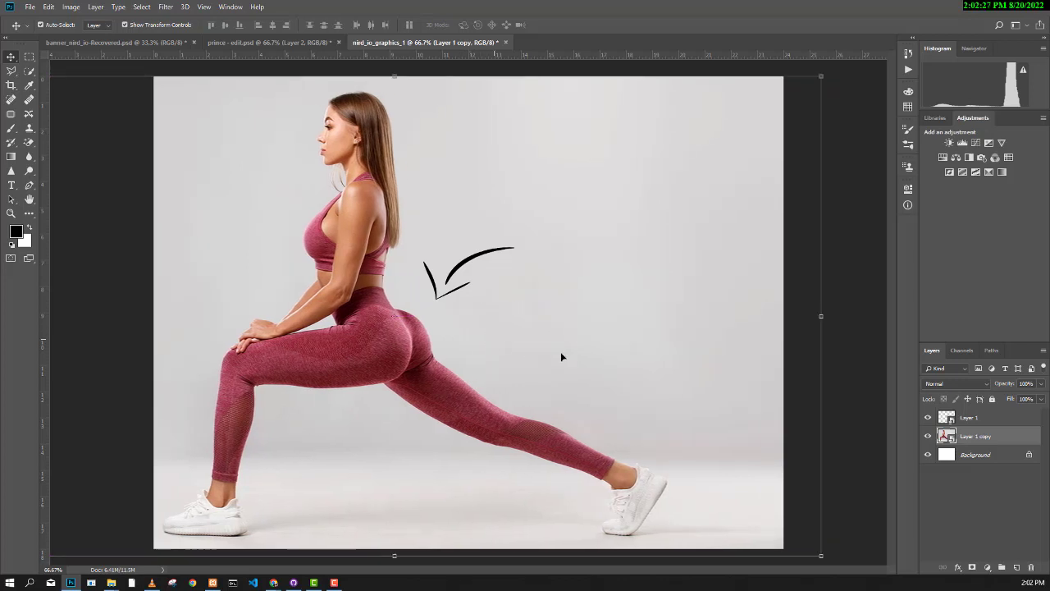
left_click(991, 398)
left_click(594, 302)
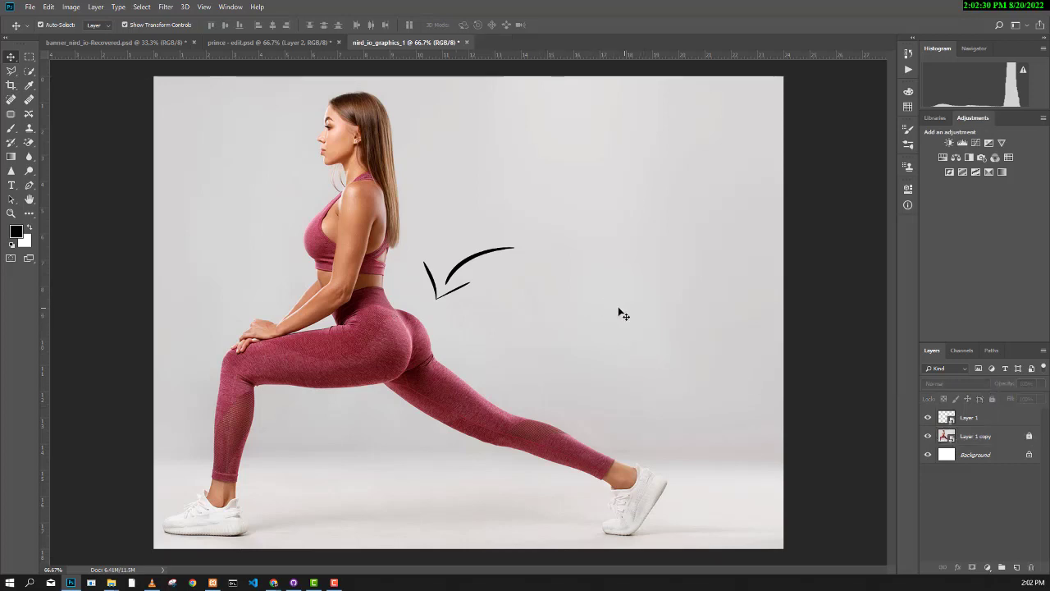
Lock the curved arrow layer "Layer 1" so it stays fixed above the woman's hips
left_click(463, 275)
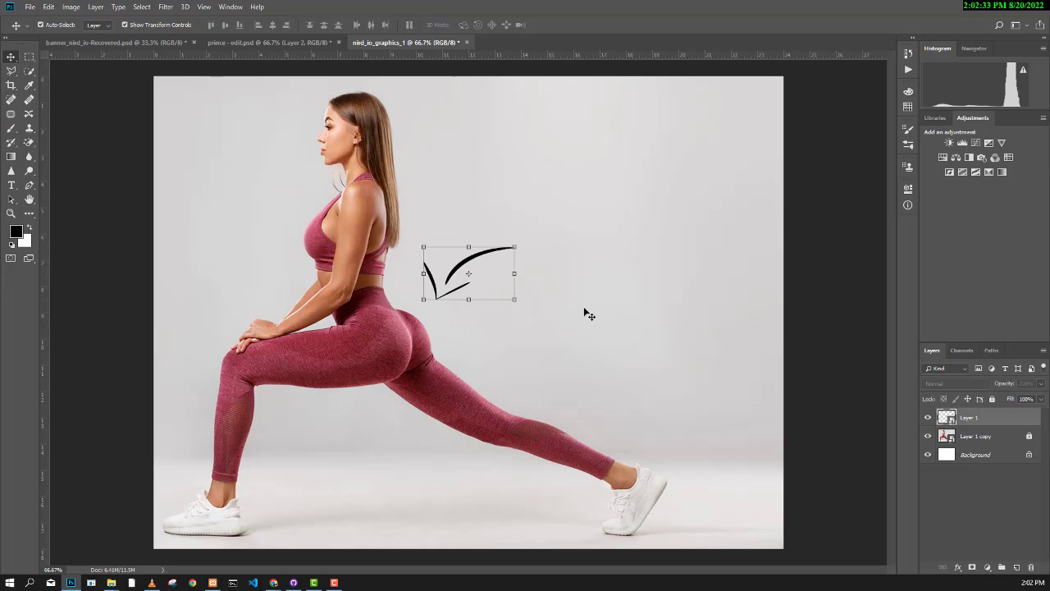
left_click(991, 400)
left_click(658, 369)
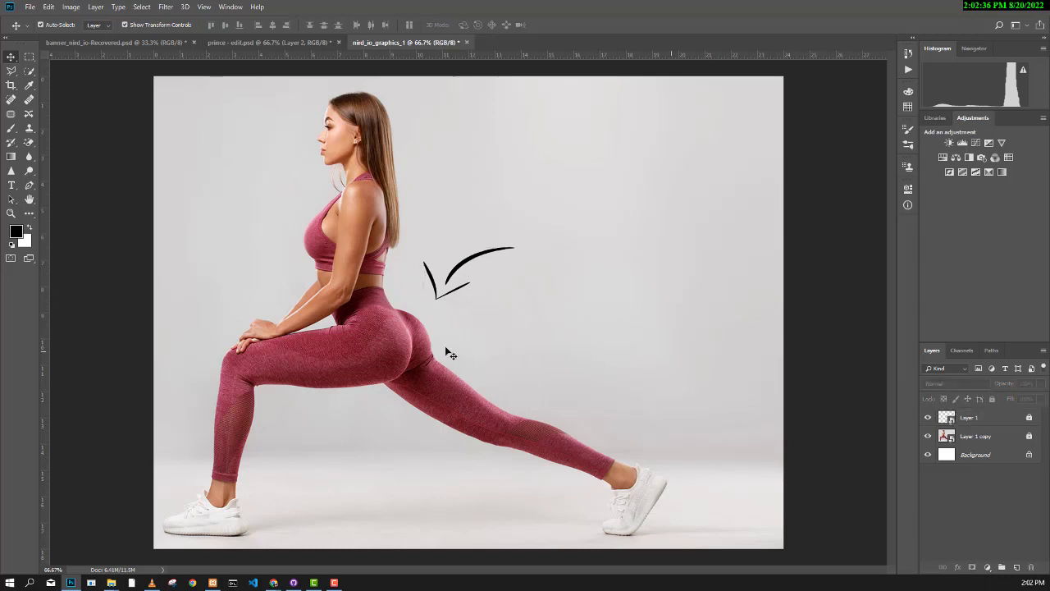
left_click_drag(392, 273, 497, 279)
Add the heading text "BUTS & HIPS" near the canvas's upper edge, checking the wording against prince - edit.psd
left_click(12, 185)
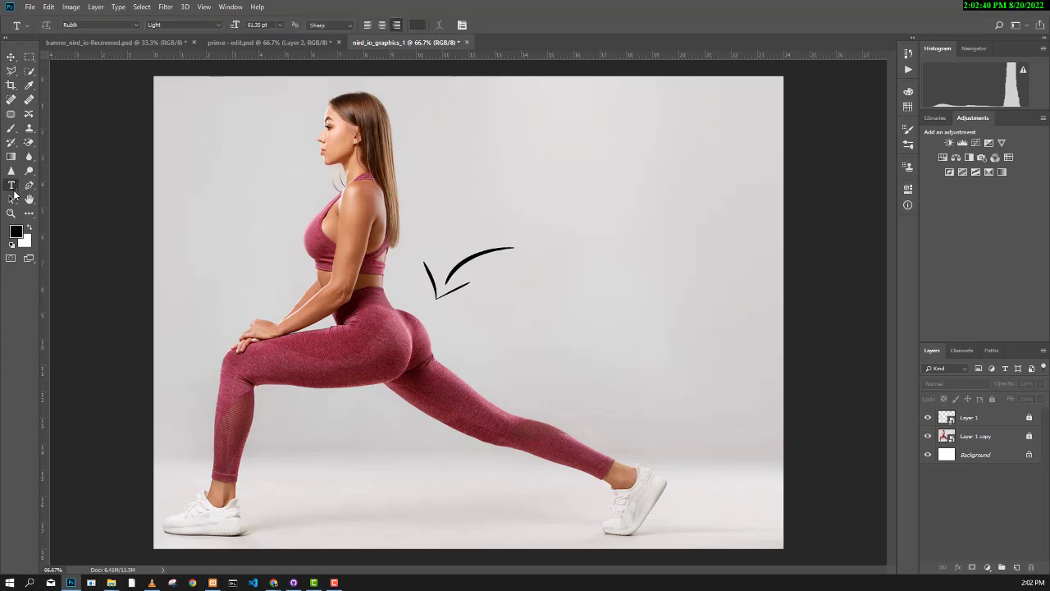
left_click(552, 113)
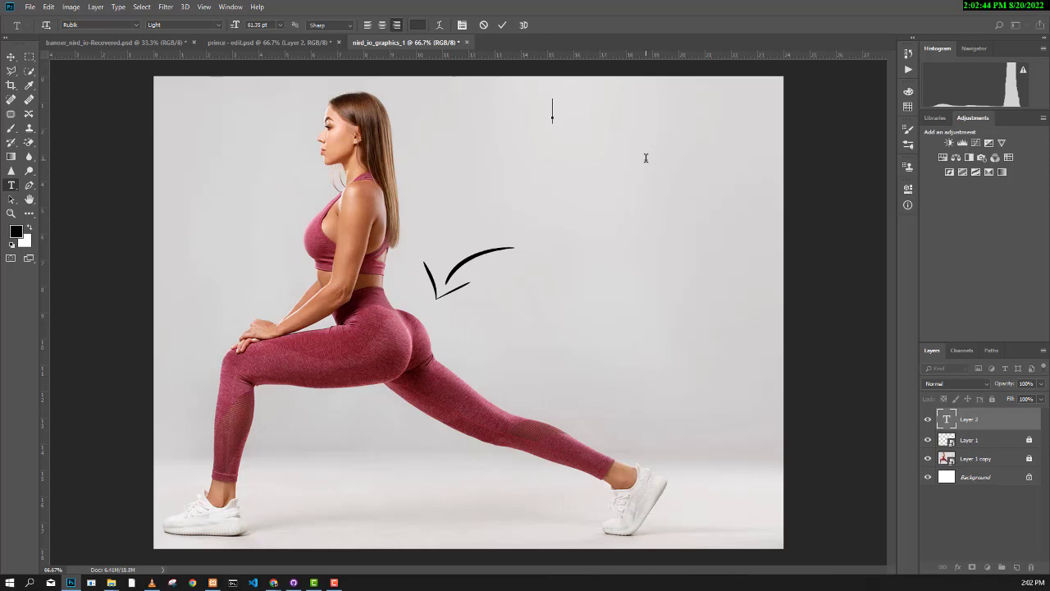
type("Butts")
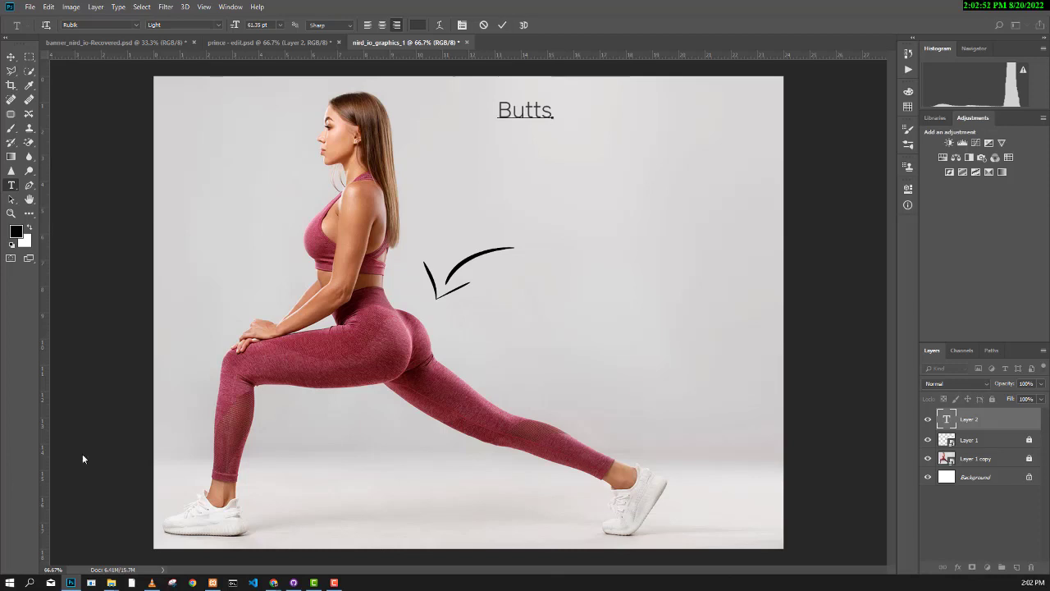
left_click(290, 46)
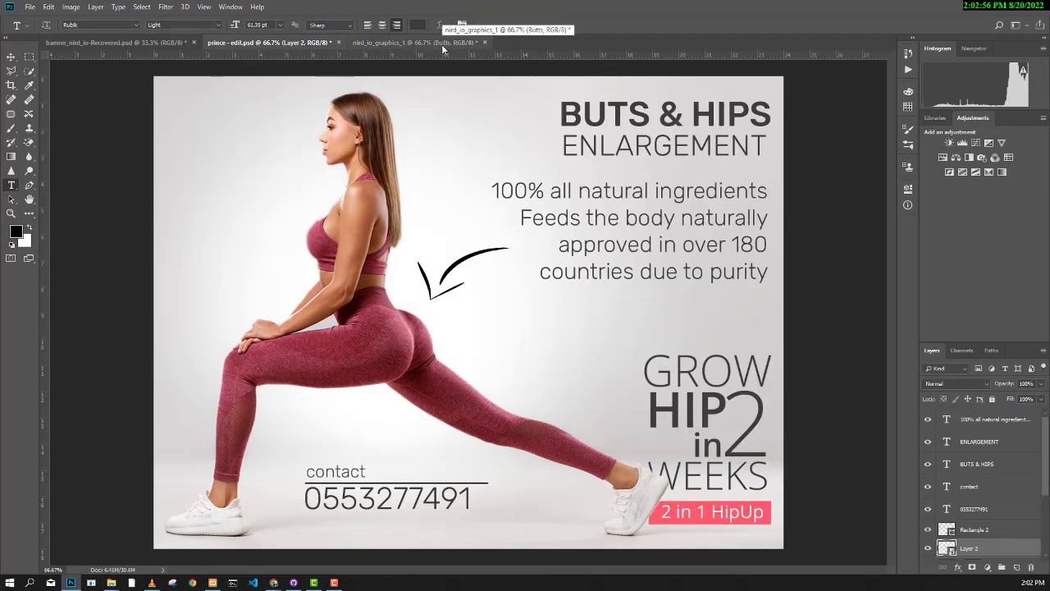
left_click(441, 46)
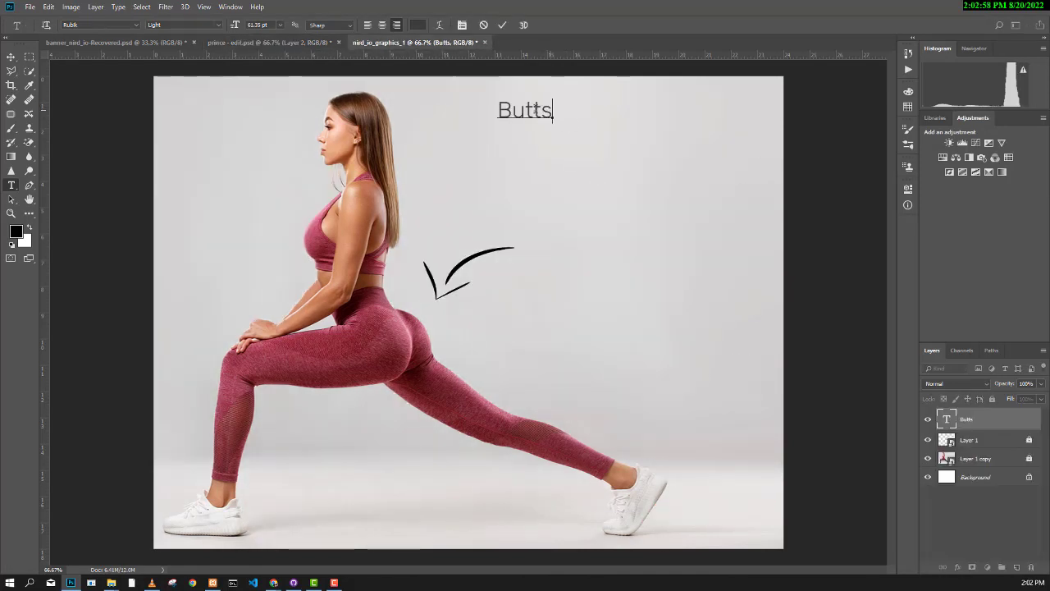
left_click_drag(553, 110, 492, 107)
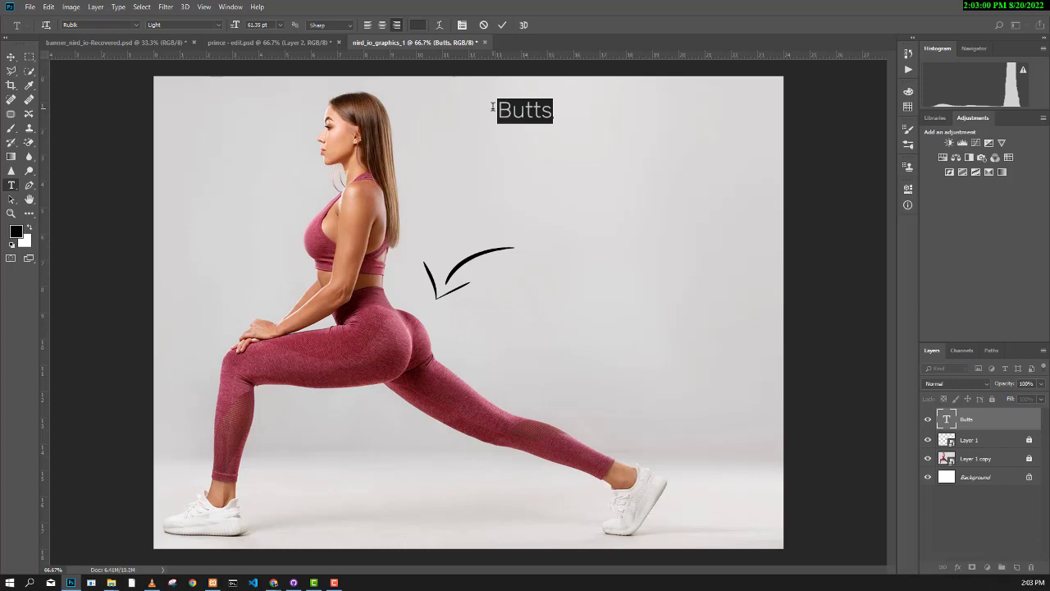
type("BNU.")
key("BackSpace")
key("BackSpace")
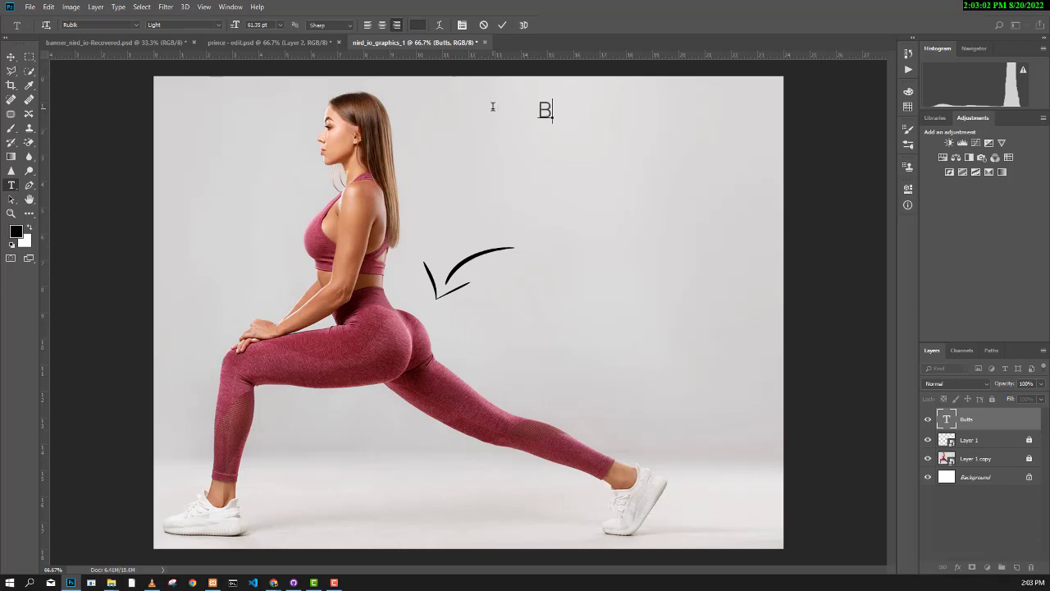
type("UTS & HIPS")
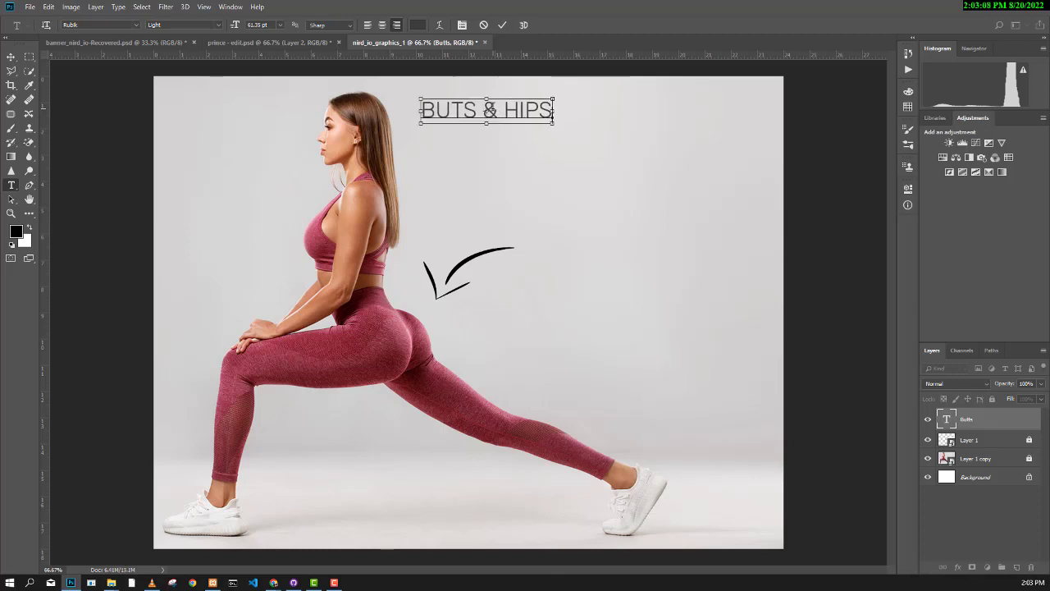
Move the "BUTS & HIPS" heading into the canvas's upper-right area and set its font weight to SemiBold
key("ctrl+a")
left_click_drag(519, 143, 684, 145)
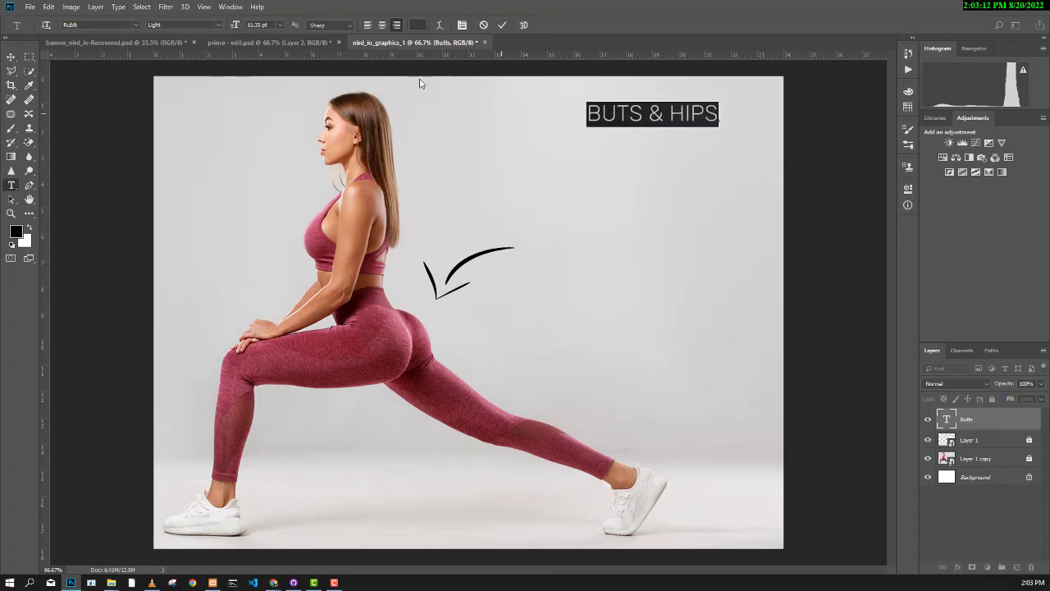
left_click(218, 30)
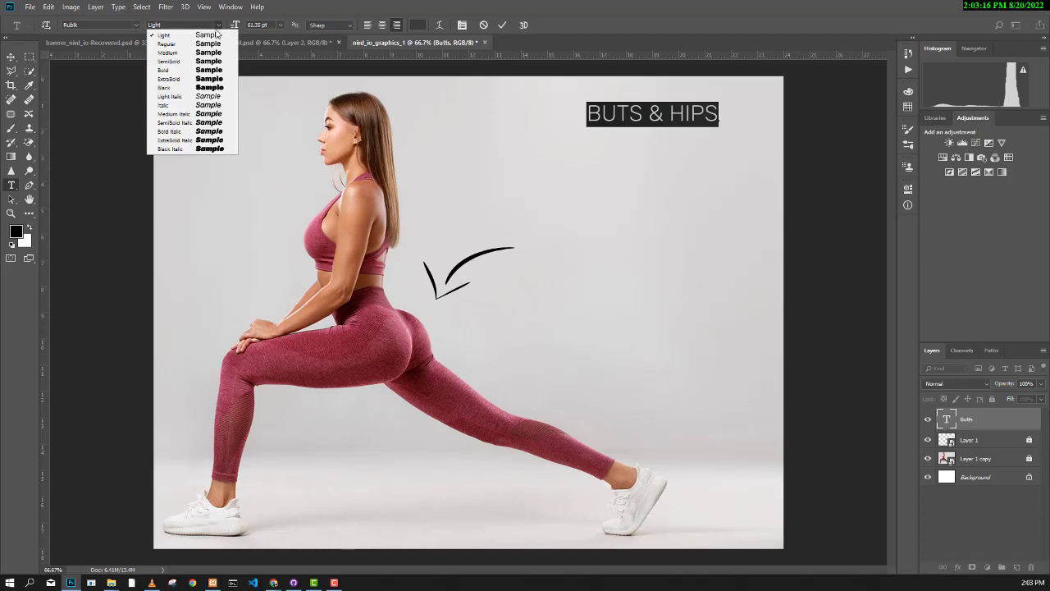
left_click(175, 53)
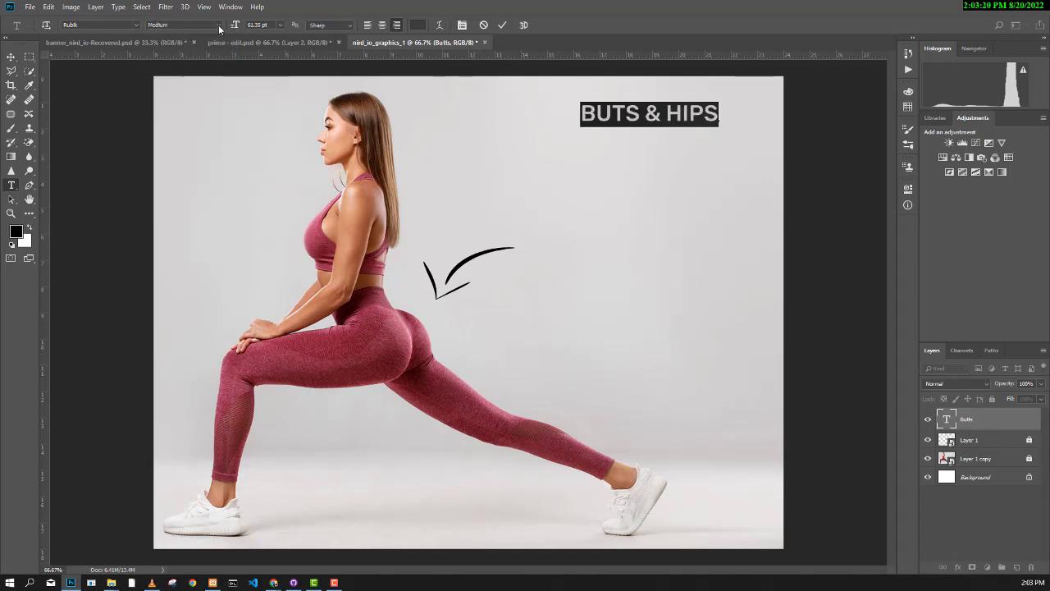
left_click(219, 30)
left_click(202, 62)
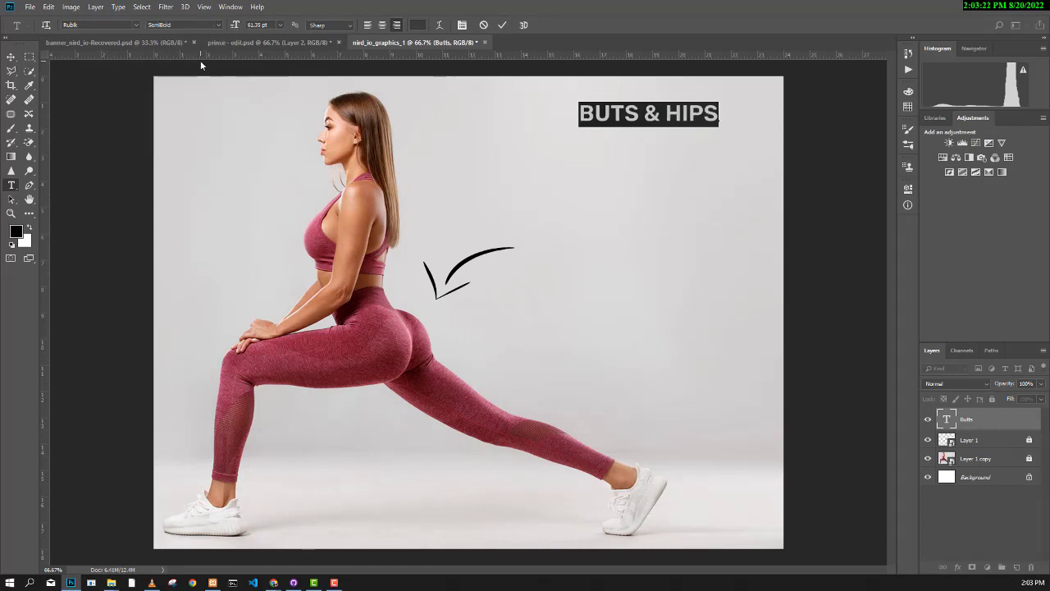
Enlarge the "BUTS & HIPS" heading to 118.35 pt and shift it closer to the canvas's right edge
left_click_drag(235, 27, 271, 34)
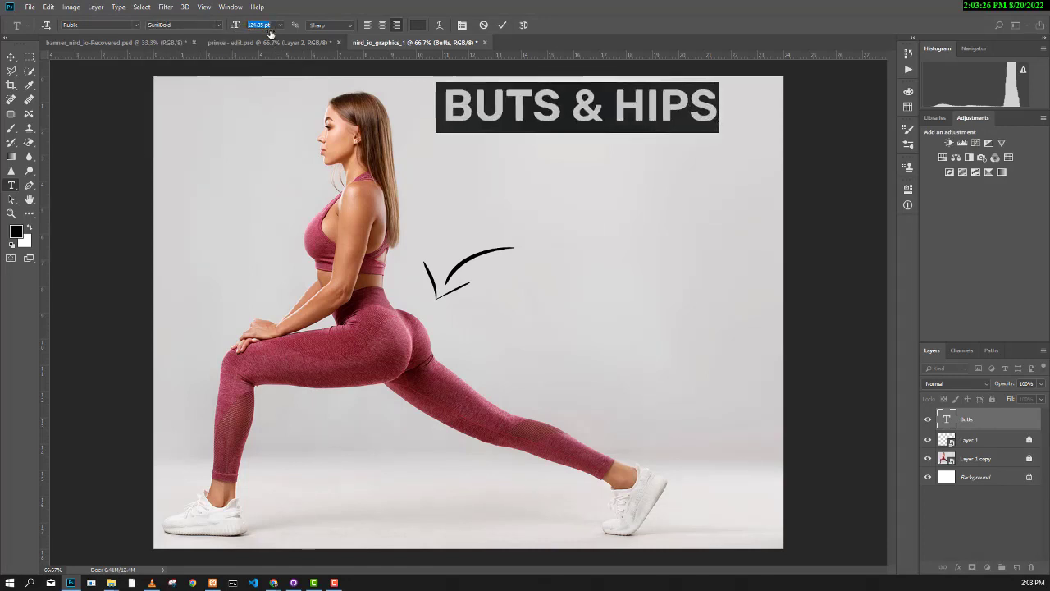
left_click_drag(503, 147, 534, 154)
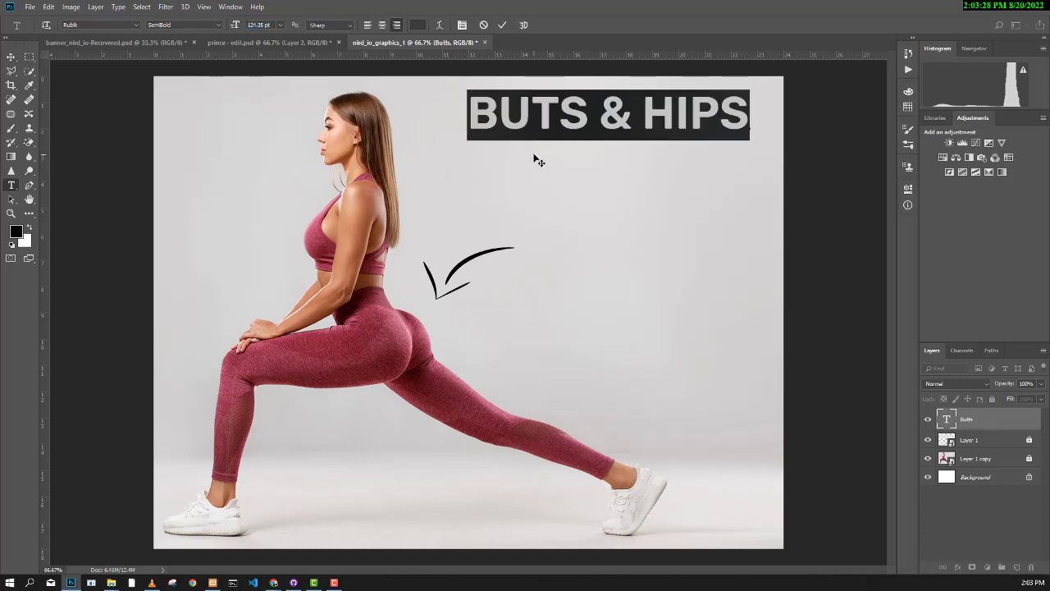
left_click_drag(235, 27, 233, 27)
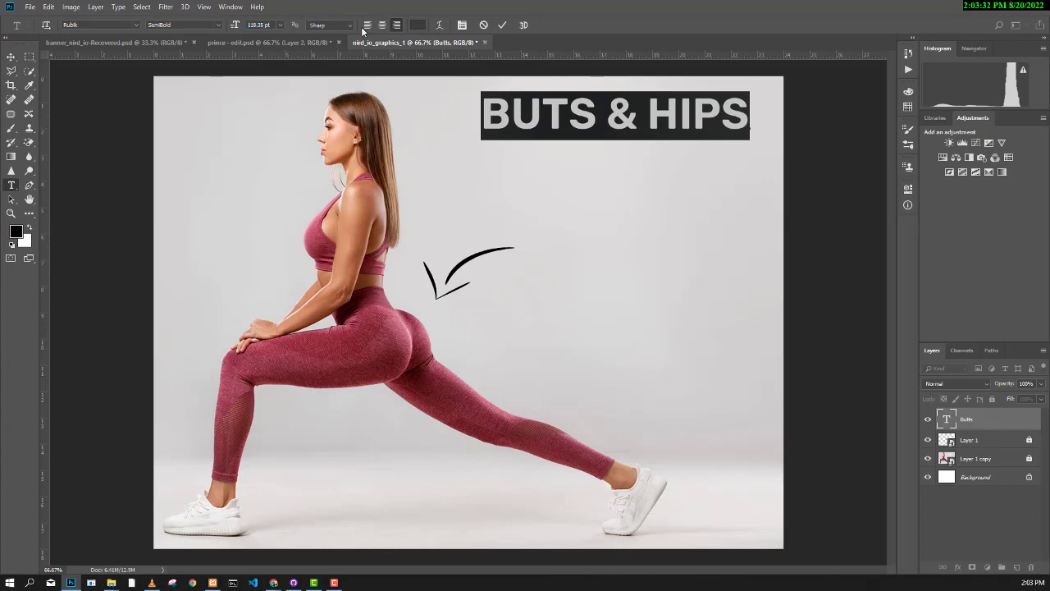
Set the font weight of the "BUTS & HIPS" heading to Medium and commit the text
left_click(219, 26)
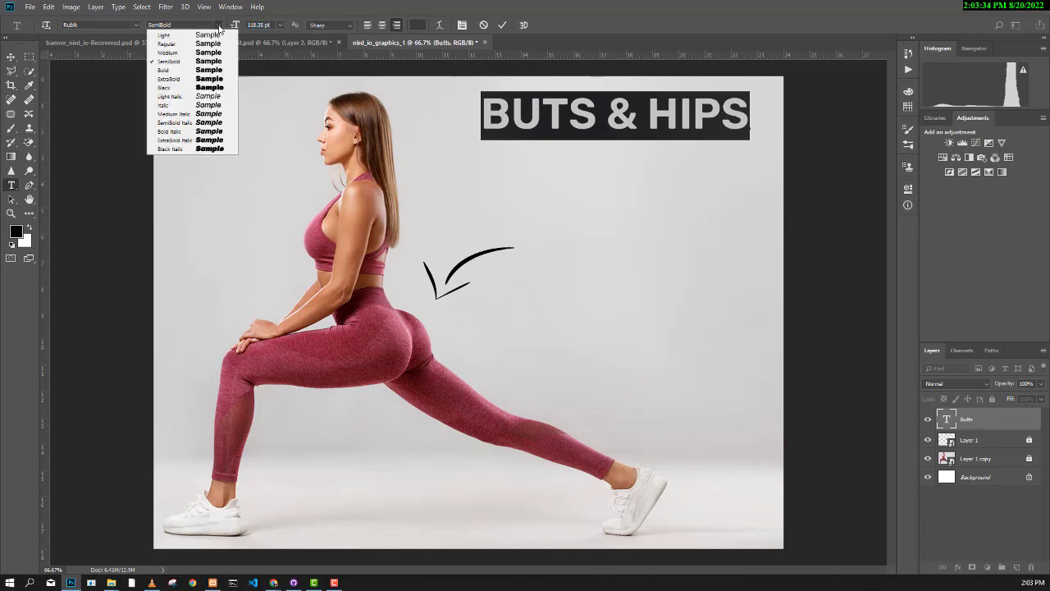
left_click(206, 52)
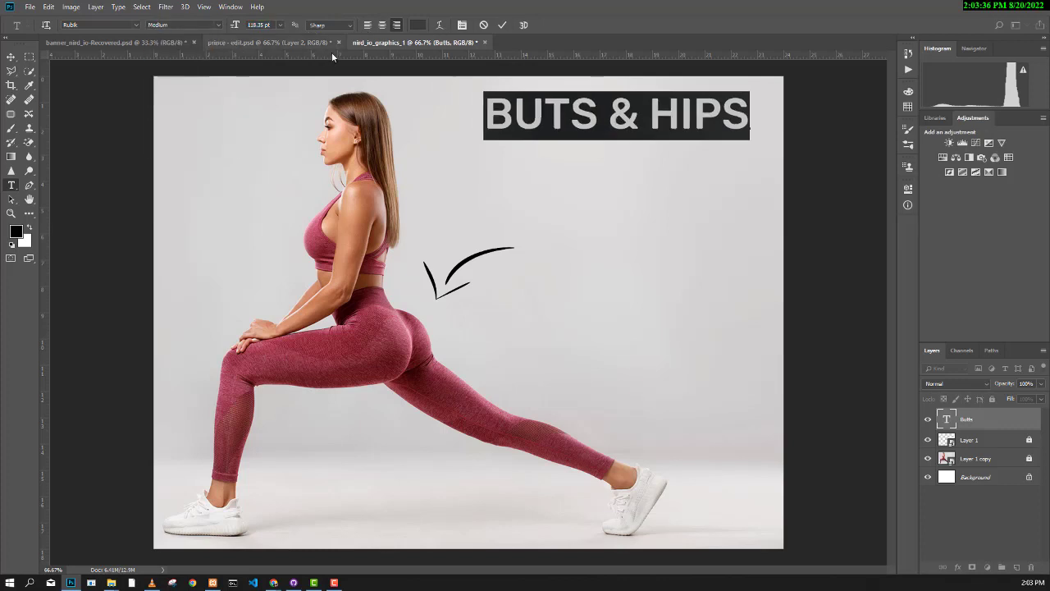
left_click(503, 25)
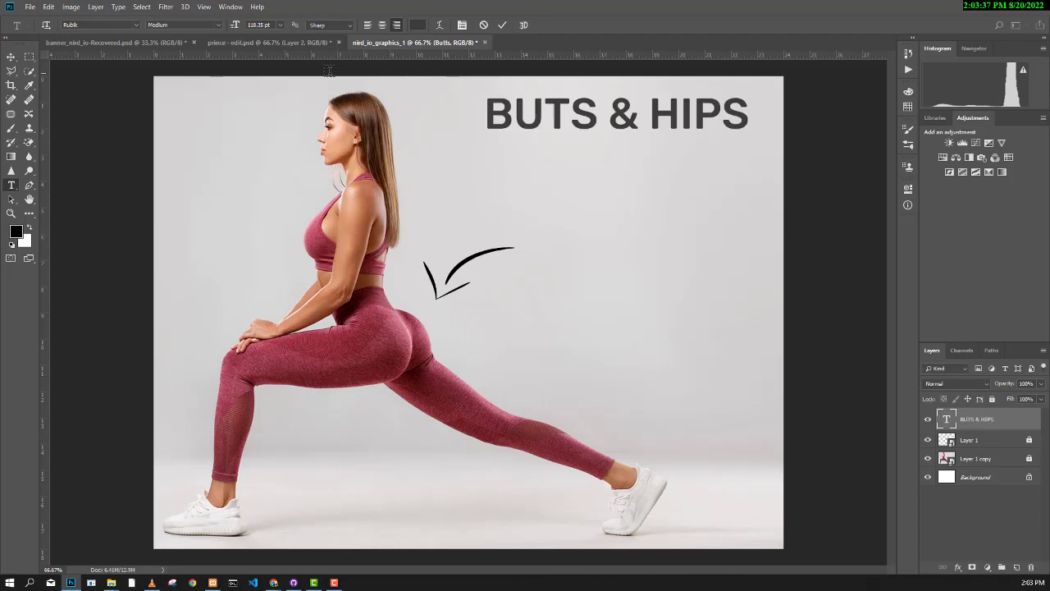
Compare the heading with prince - edit.psd and reduce "BUTS & HIPS" in nird_io_graphics_1 to 111.35 pt
left_click(267, 43)
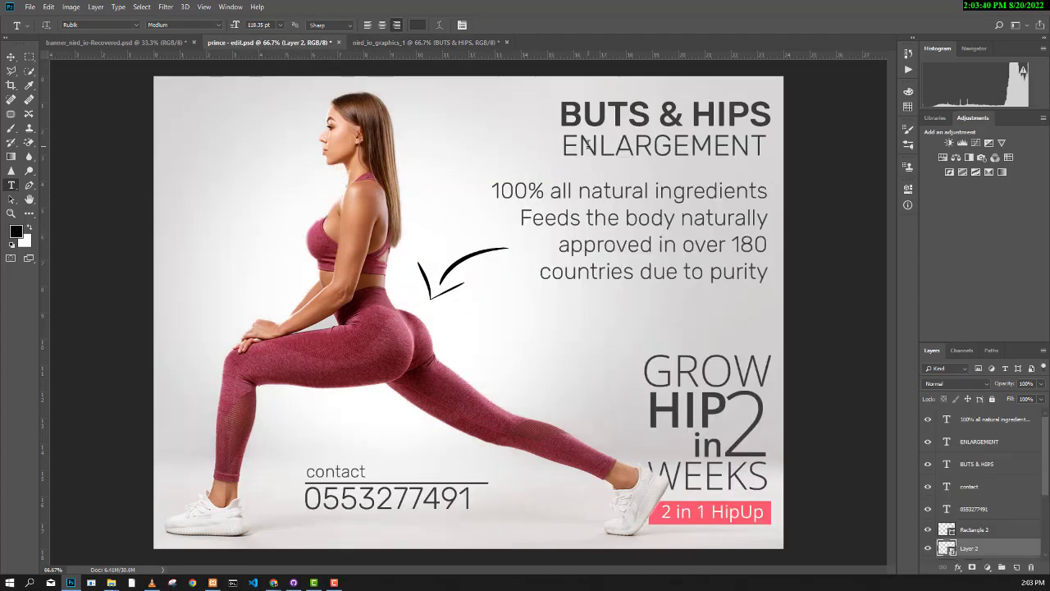
left_click(373, 42)
left_click(744, 115)
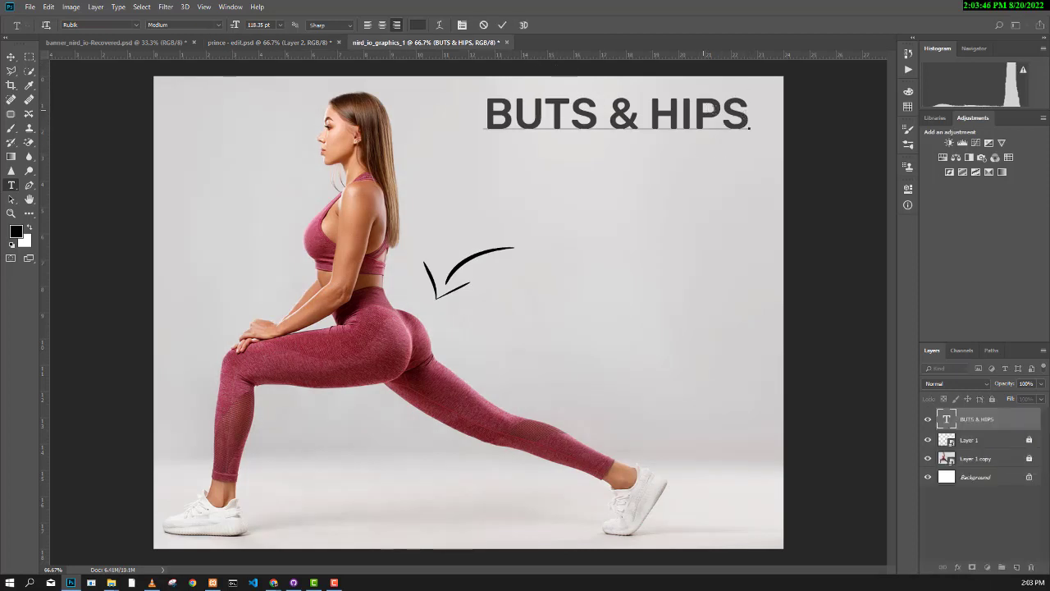
left_click_drag(507, 113, 492, 115)
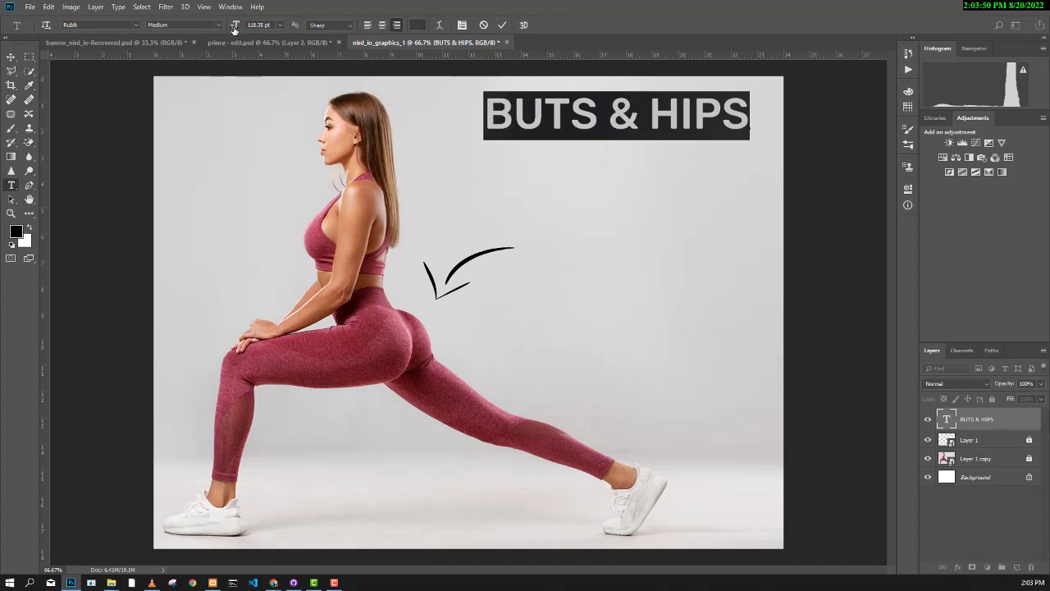
left_click_drag(234, 28, 228, 29)
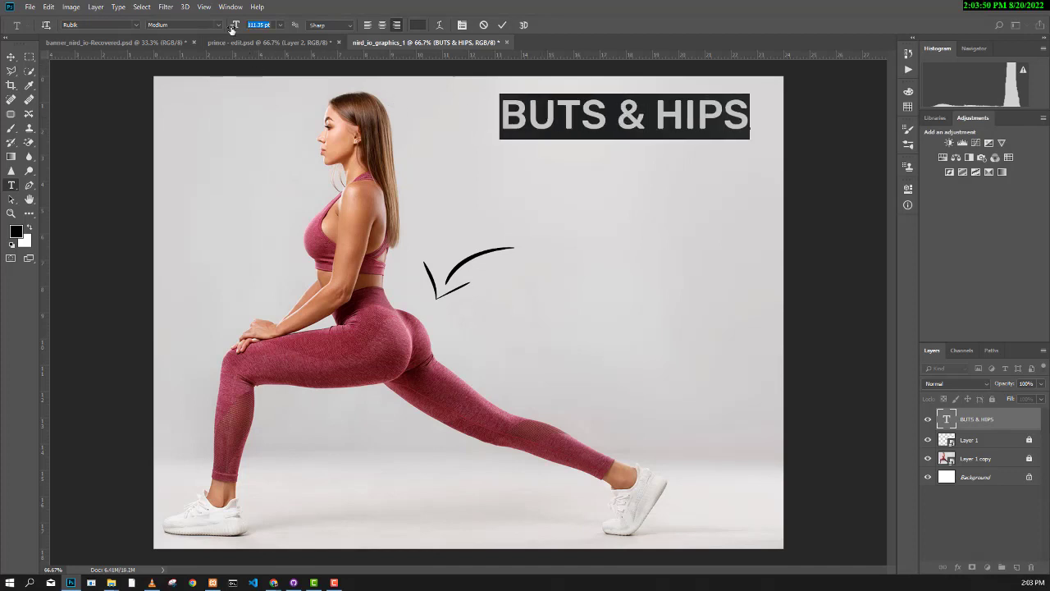
left_click(502, 25)
Add a separate text layer reading "ENLARGEMENT" just below the level of the "BUTS & HIPS" heading
left_click(508, 154)
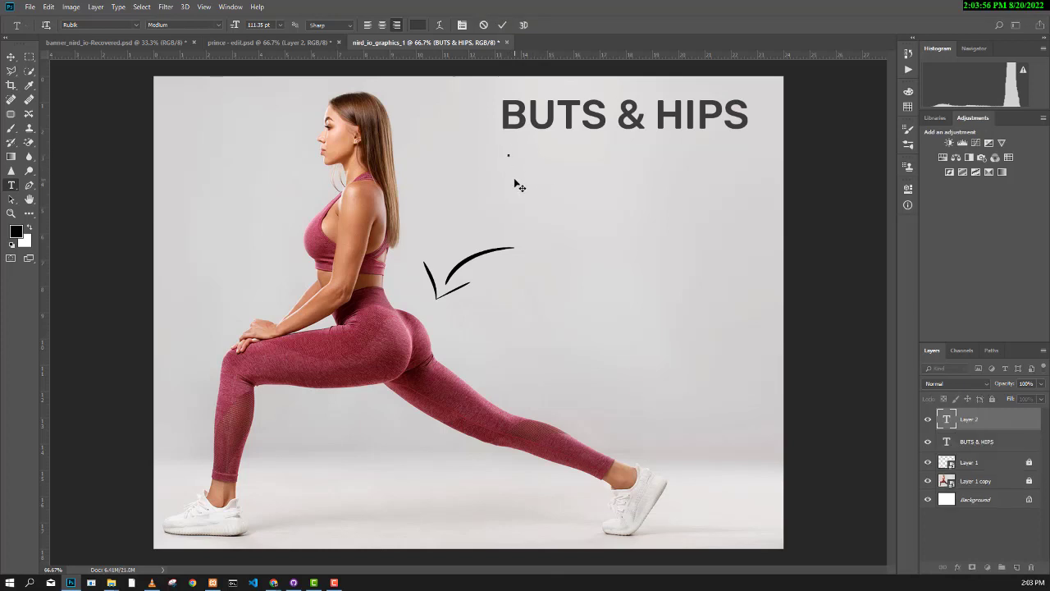
type("e")
key("BackSpace")
type("el")
key("BackSpace")
type("n")
key("BackSpace")
key("BackSpace")
type("ENLARG")
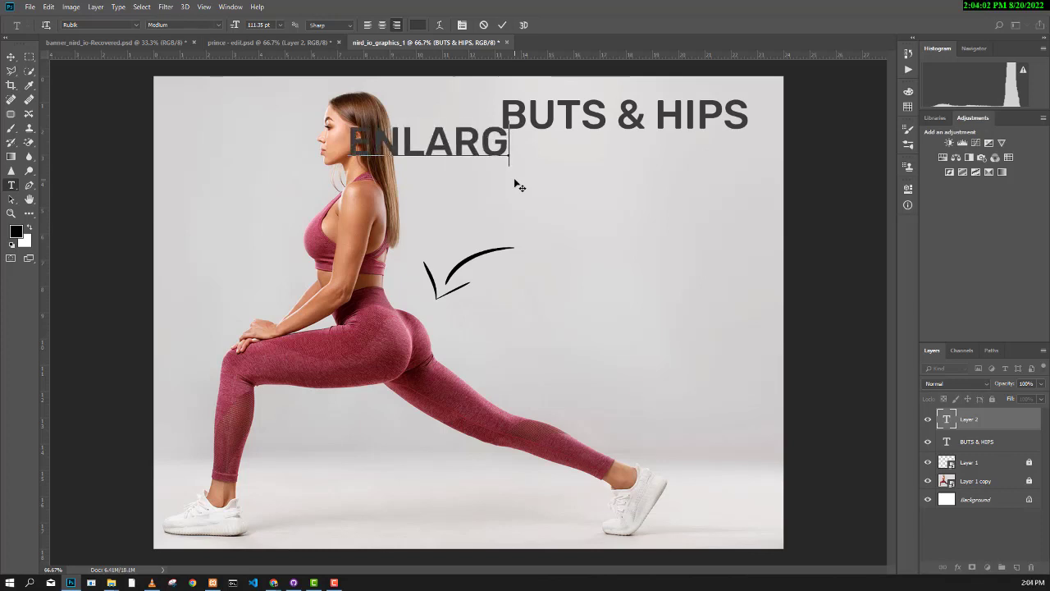
type("EMENT")
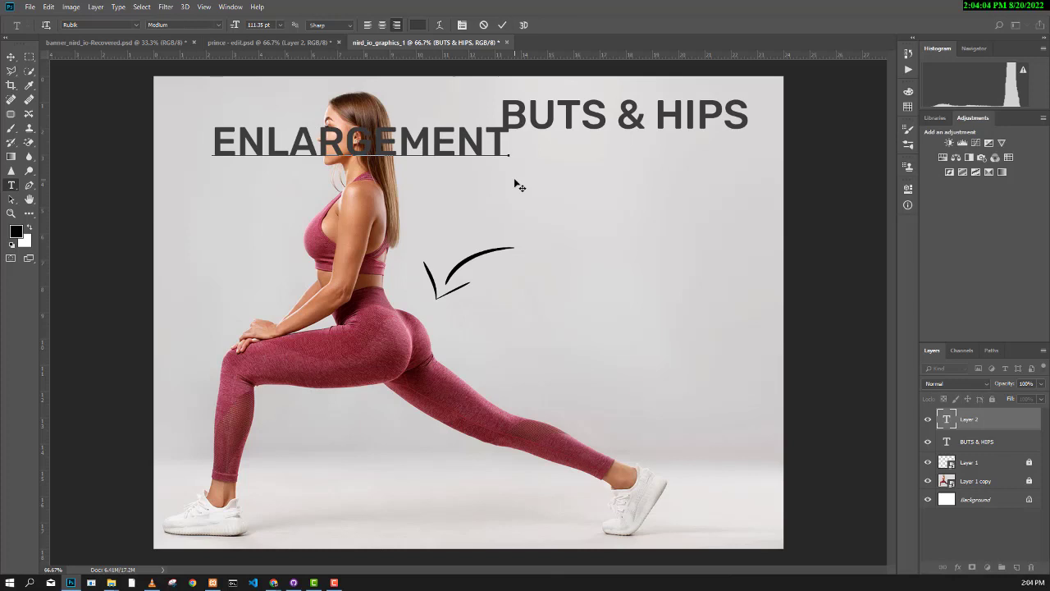
Place "ENLARGEMENT" directly beneath "BUTS & HIPS" and style it in the Light weight at 102.35 pt
left_click_drag(562, 192, 710, 192)
key("ctrl+a")
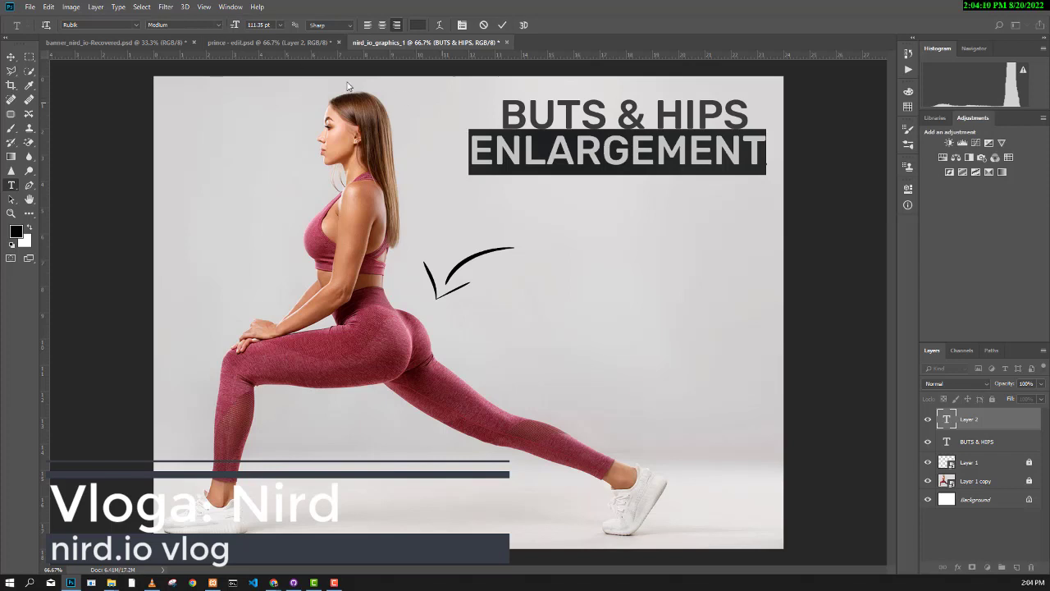
left_click(219, 25)
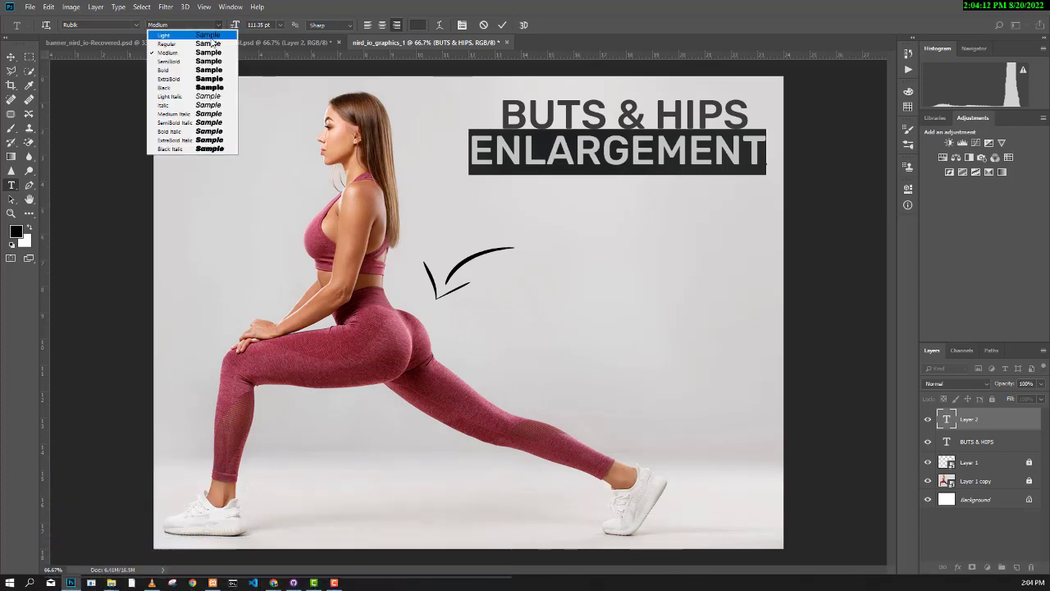
left_click(211, 37)
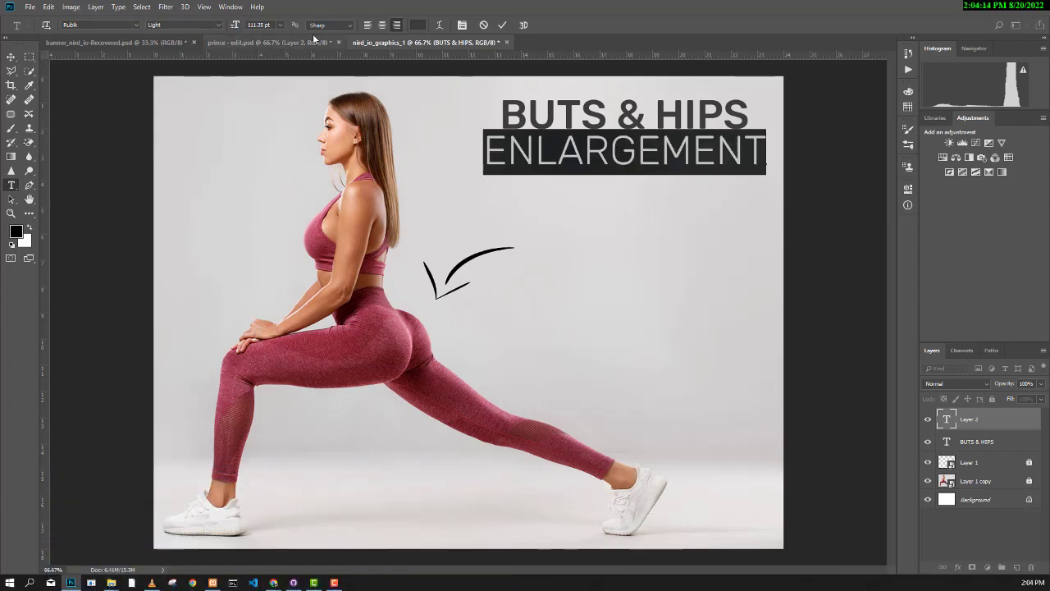
left_click_drag(236, 25, 231, 30)
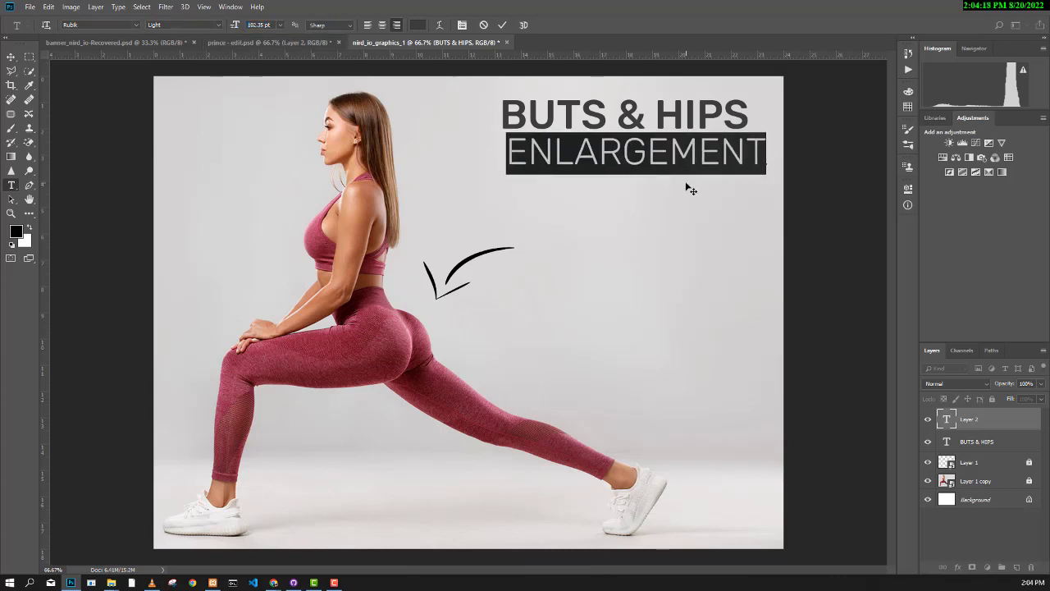
left_click_drag(687, 186, 675, 187)
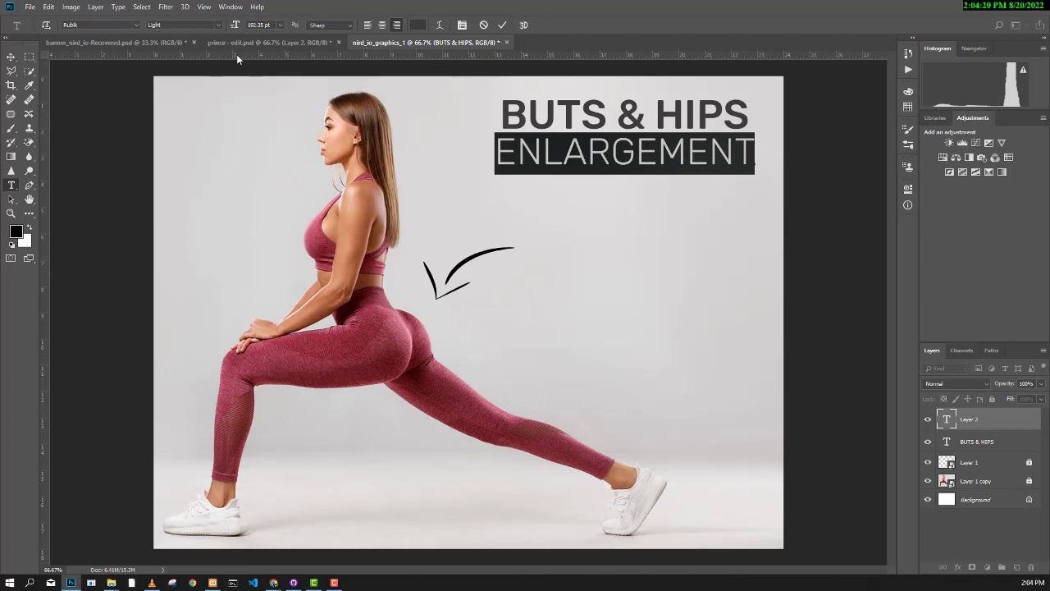
Reduce "ENLARGEMENT" to 98.35 pt, align it evenly beneath the "BUTS & HIPS" heading, and commit the text
left_click_drag(233, 27, 229, 29)
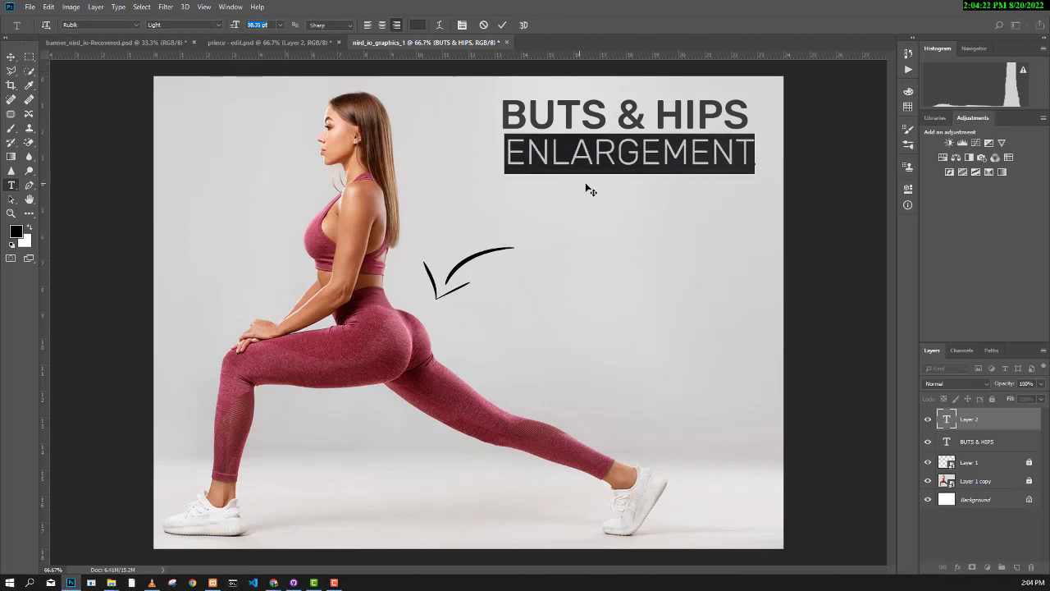
left_click_drag(594, 184, 589, 187)
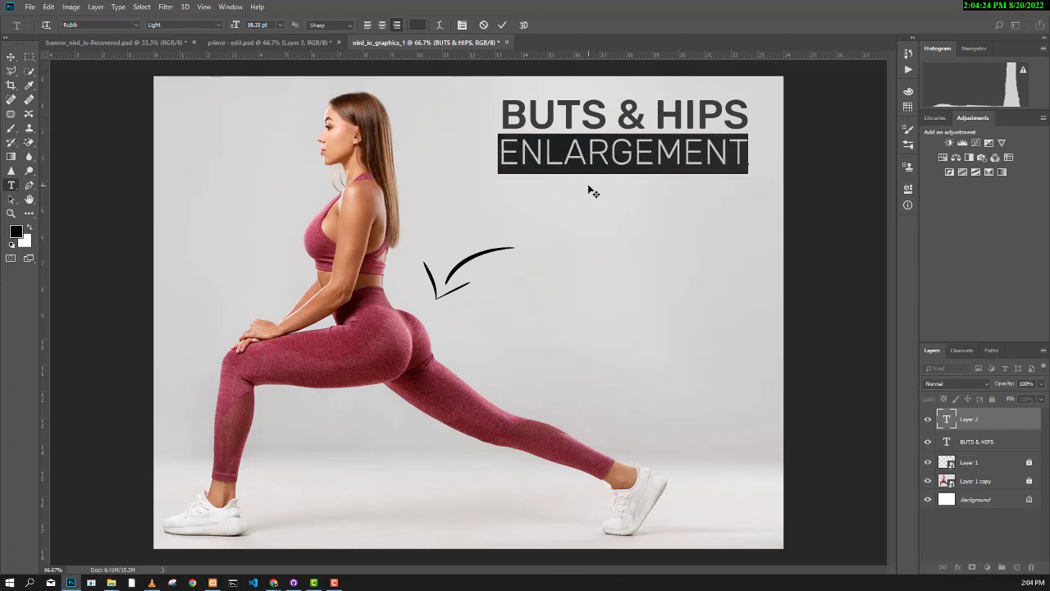
left_click(502, 25)
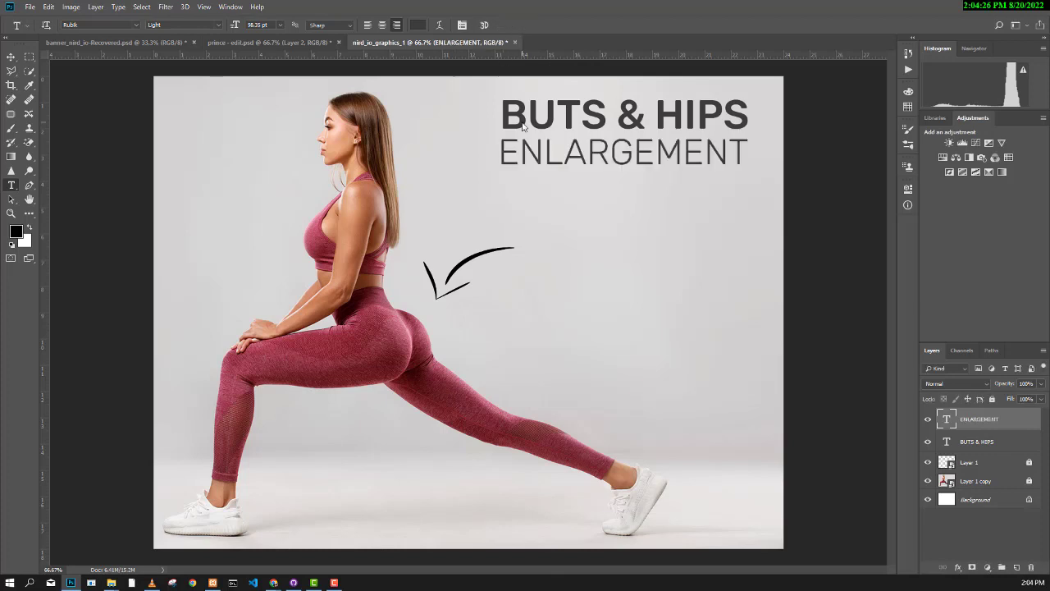
Deselect the "ENLARGEMENT" layer and switch to prince - edit.psd to examine the reference text layout
left_click(11, 56)
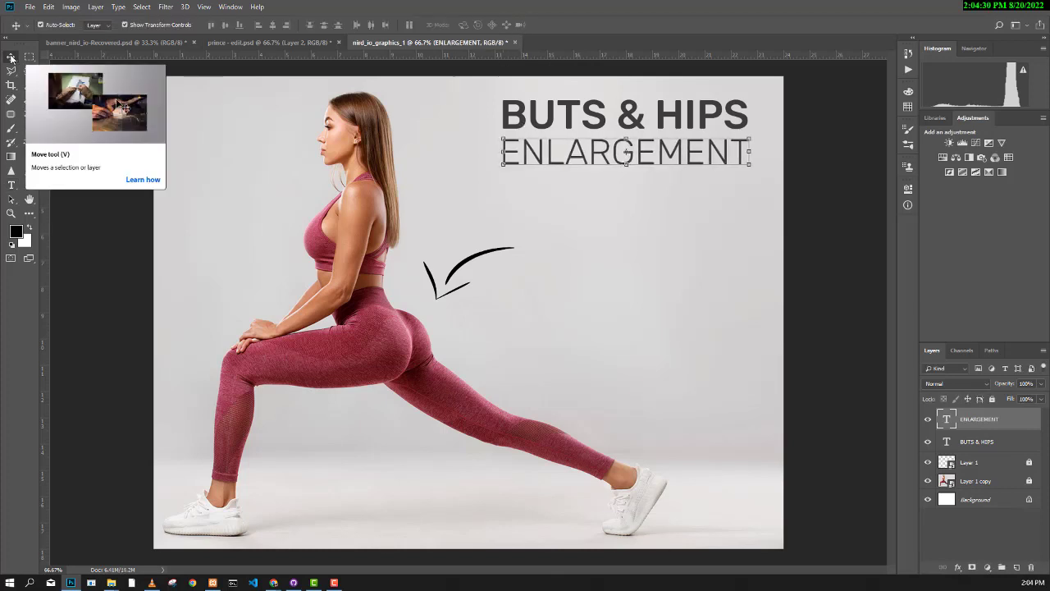
left_click(240, 170)
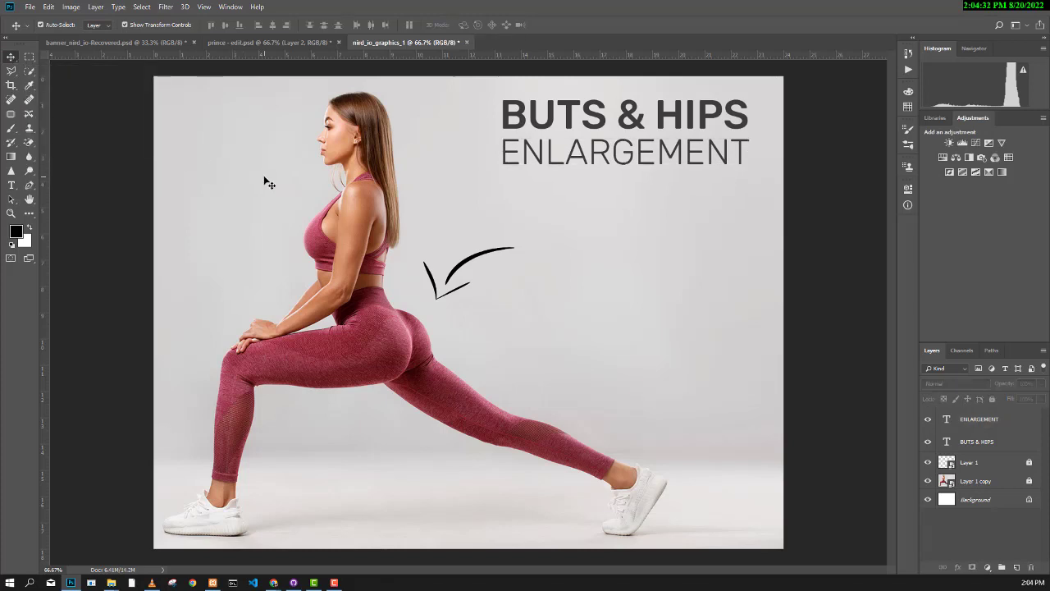
left_click(265, 40)
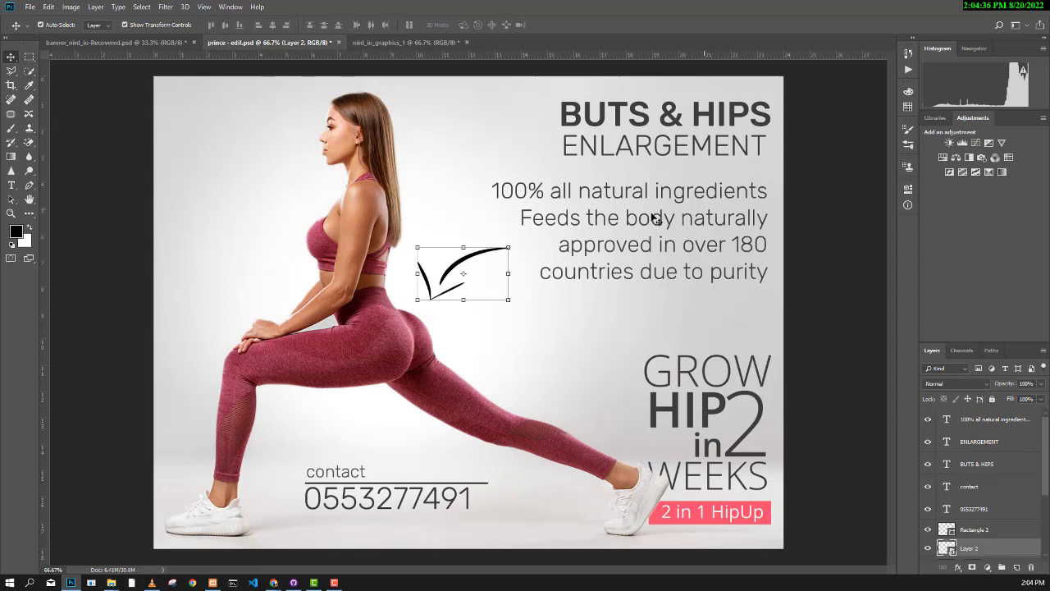
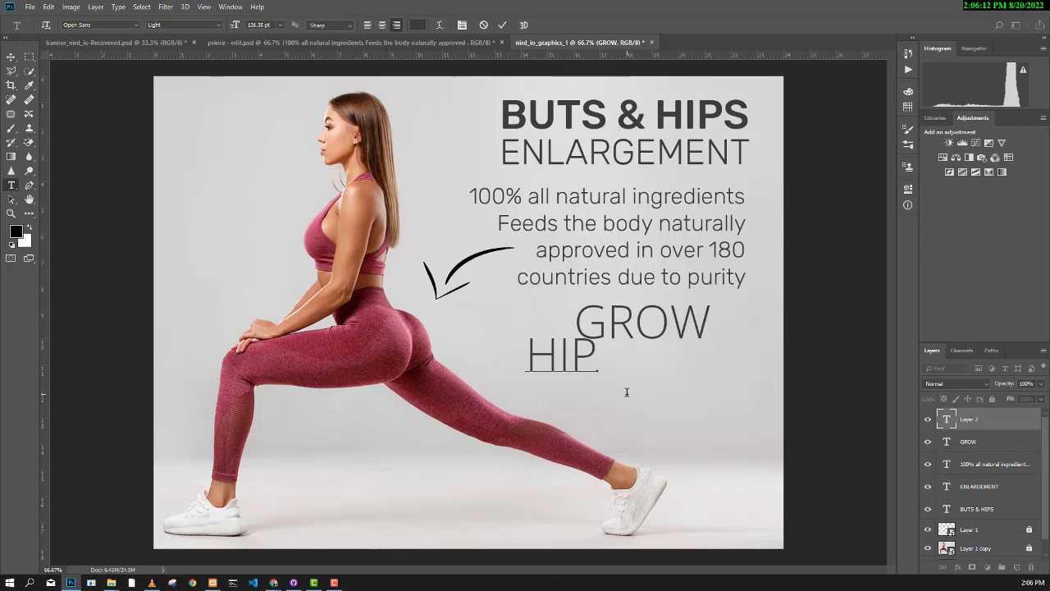
Add "in" as a second line below "HIP" in the text layer being edited
key("Return")
type("I")
key("BackSpace")
type("in")
Set the "HIP in" text to SemiBold, place it directly beneath "GROW", and commit it
key("ctrl+a")
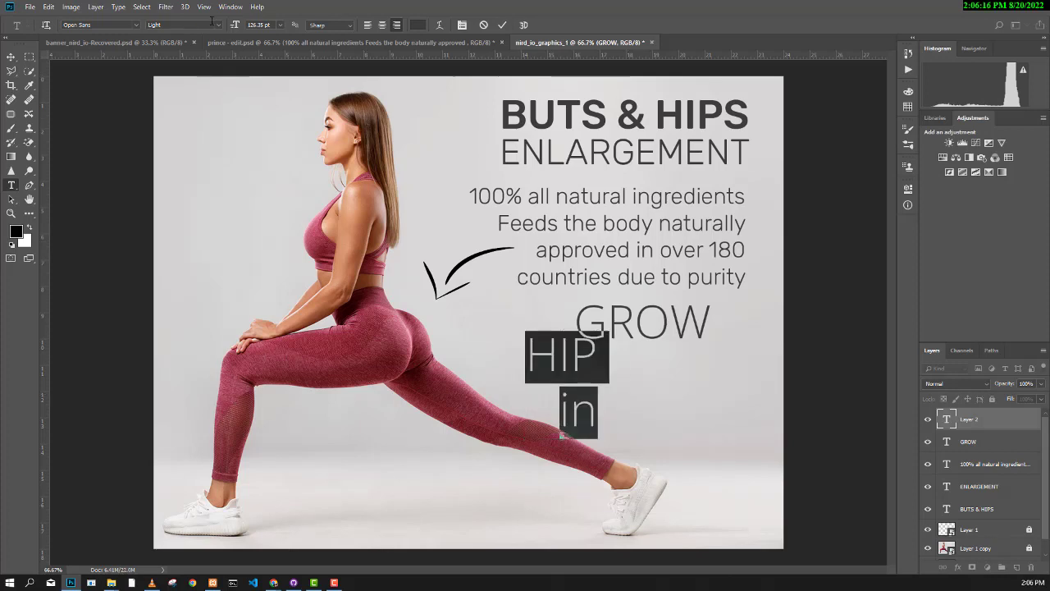
left_click(220, 26)
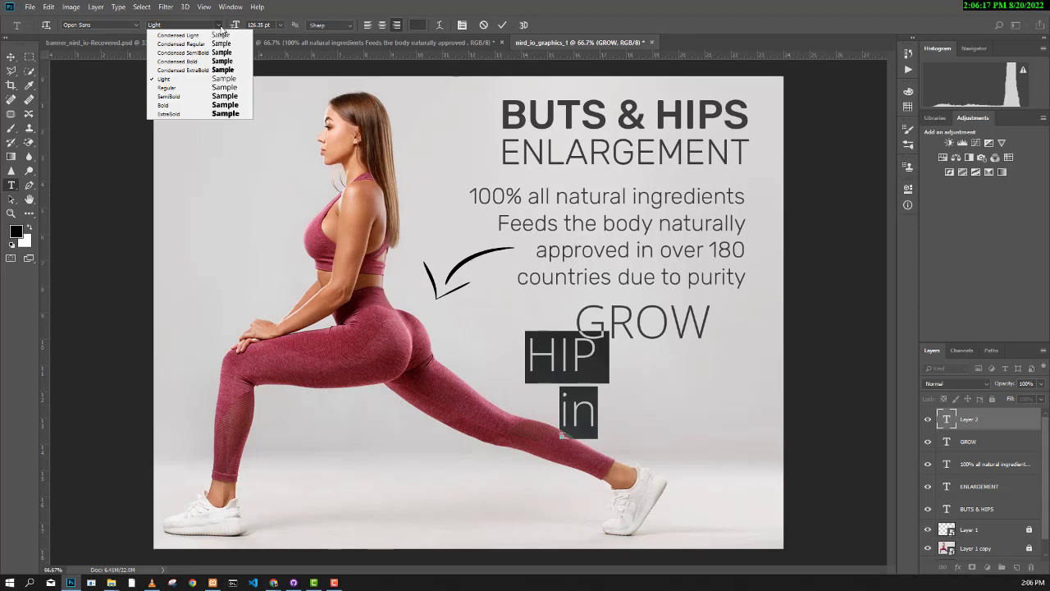
left_click(205, 96)
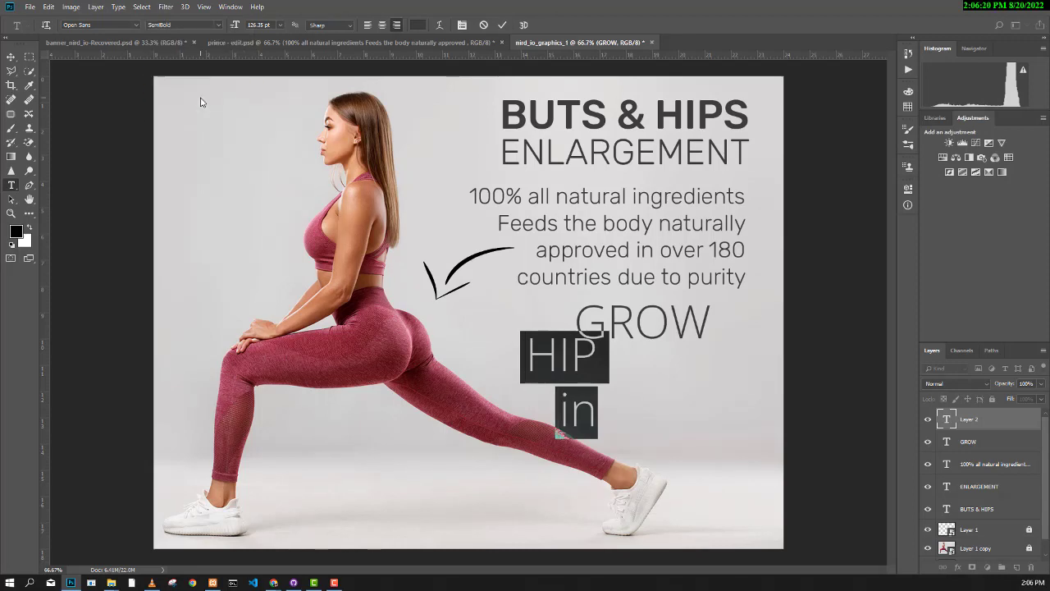
left_click(220, 26)
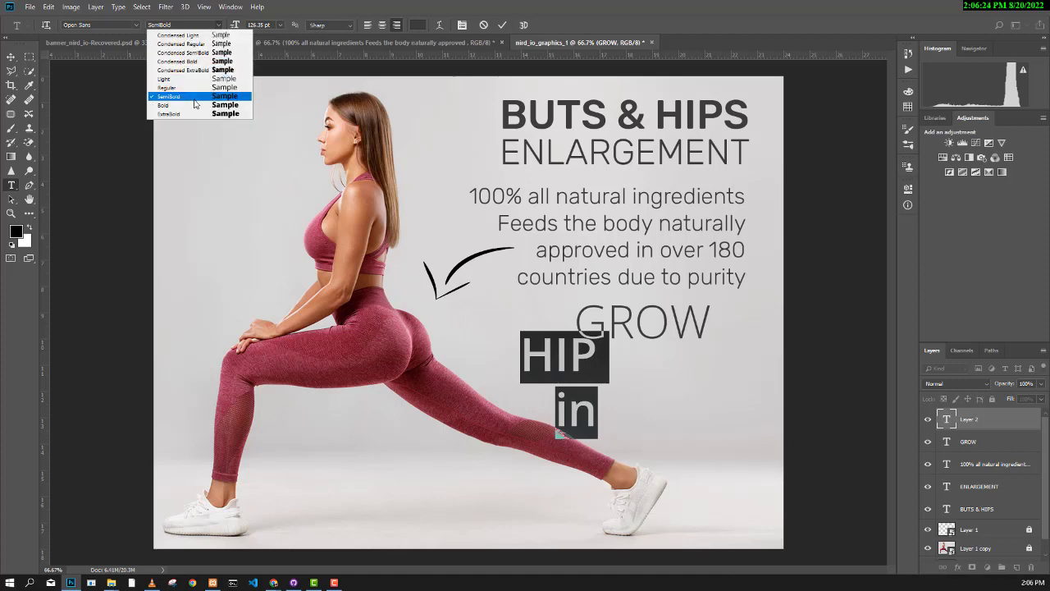
left_click(196, 87)
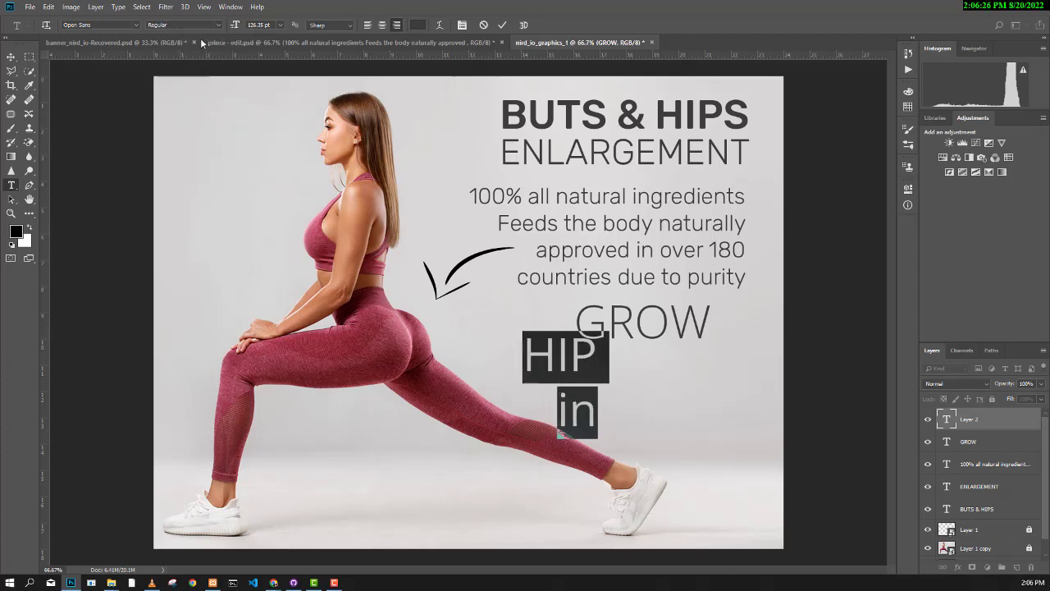
left_click(220, 26)
left_click(205, 96)
left_click_drag(626, 394, 689, 404)
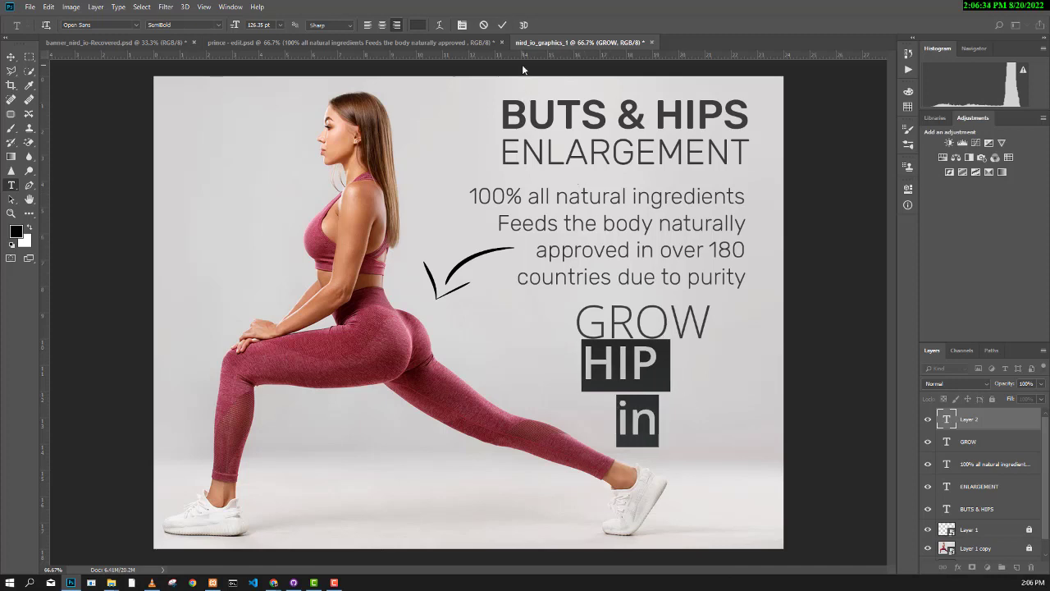
left_click(504, 24)
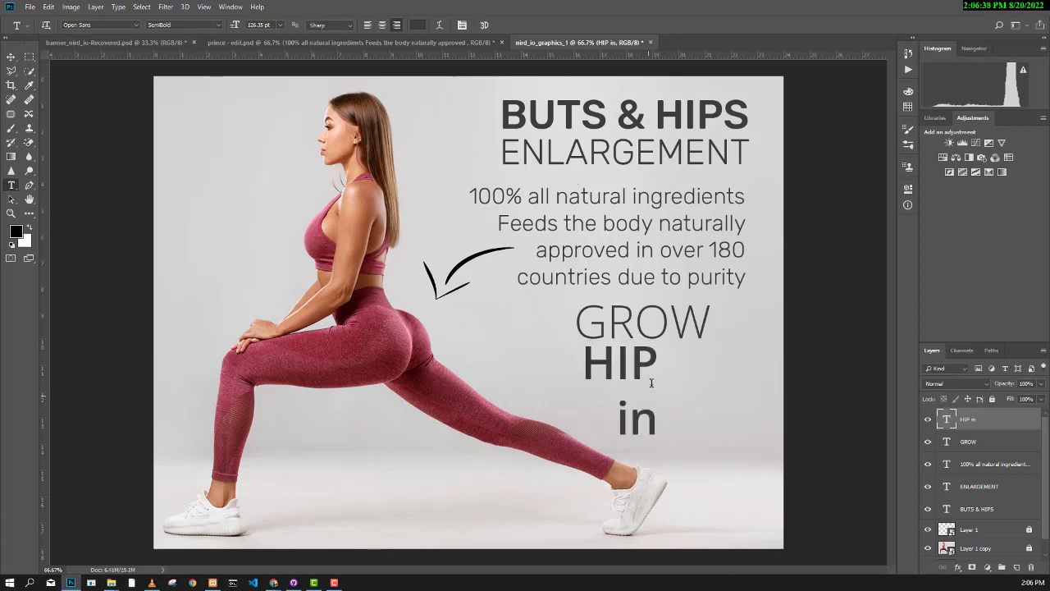
Add a separate "2" text layer at 360.35 pt and place it immediately right of "HIP in"
left_click(678, 362)
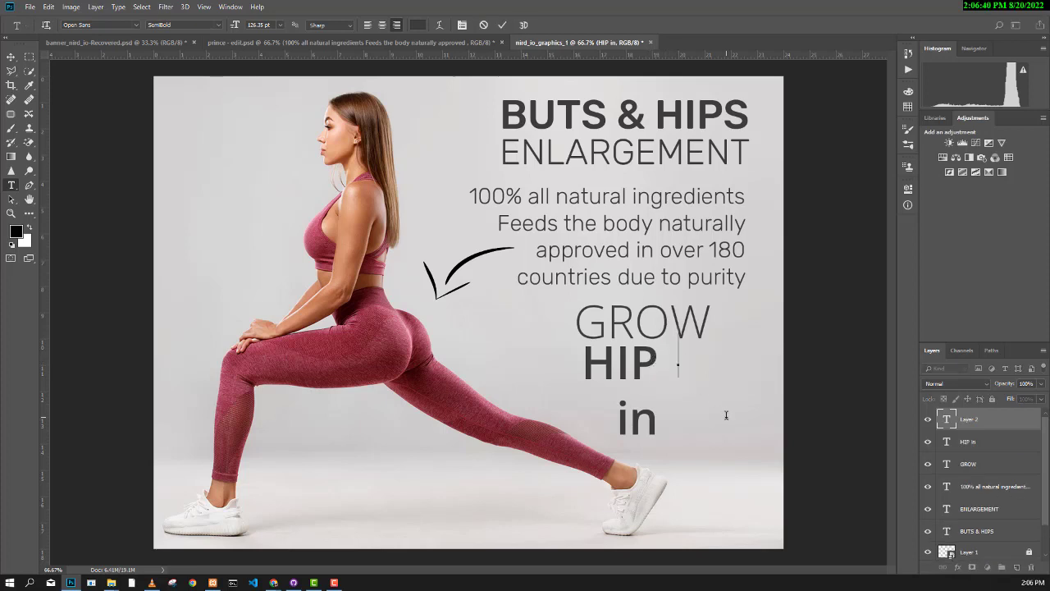
type("2")
key("ctrl+a")
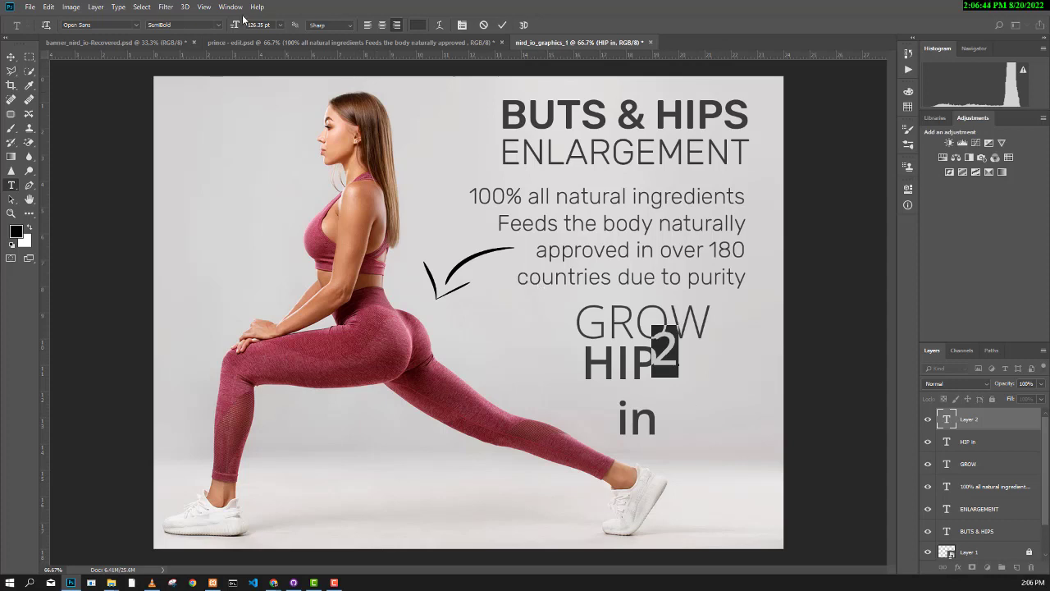
left_click_drag(237, 24, 370, 79)
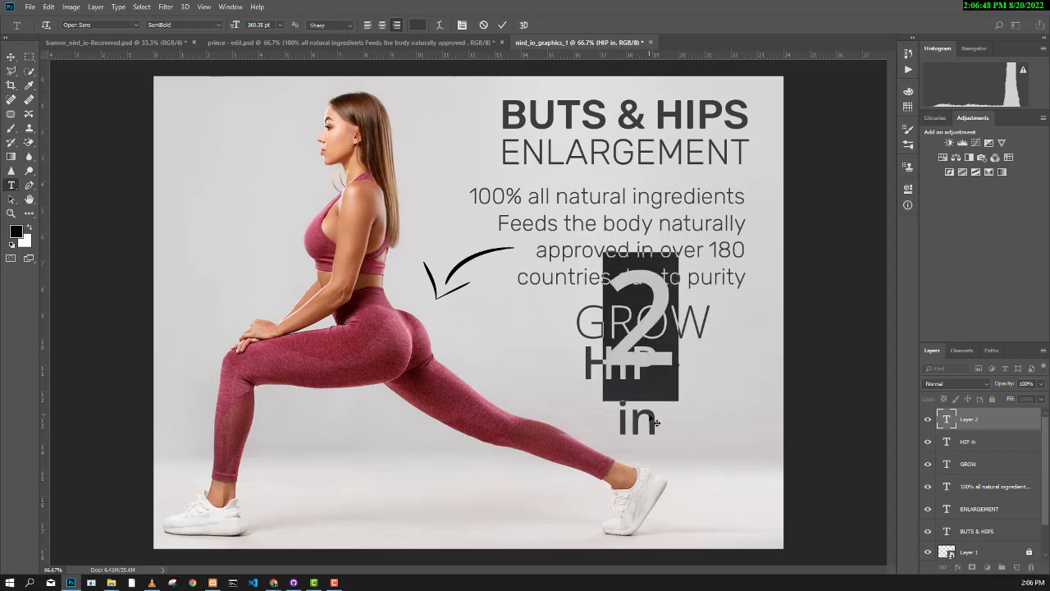
left_click_drag(654, 424, 699, 489)
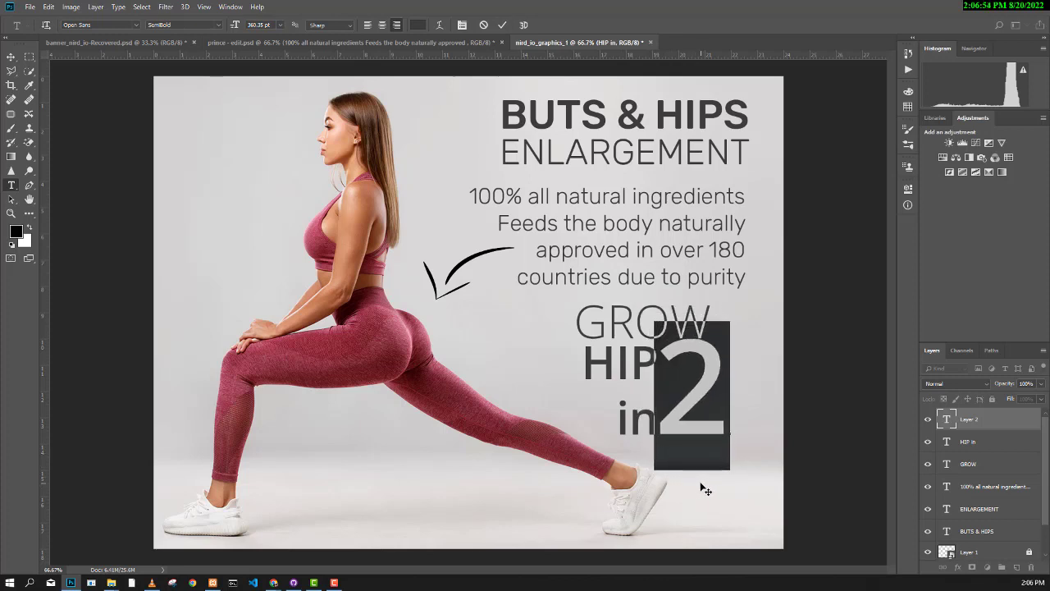
Compare the "2" with prince - edit.psd, set it to Regular at 328.35 pt in nird_io_graphics_1, and commit it
left_click(351, 41)
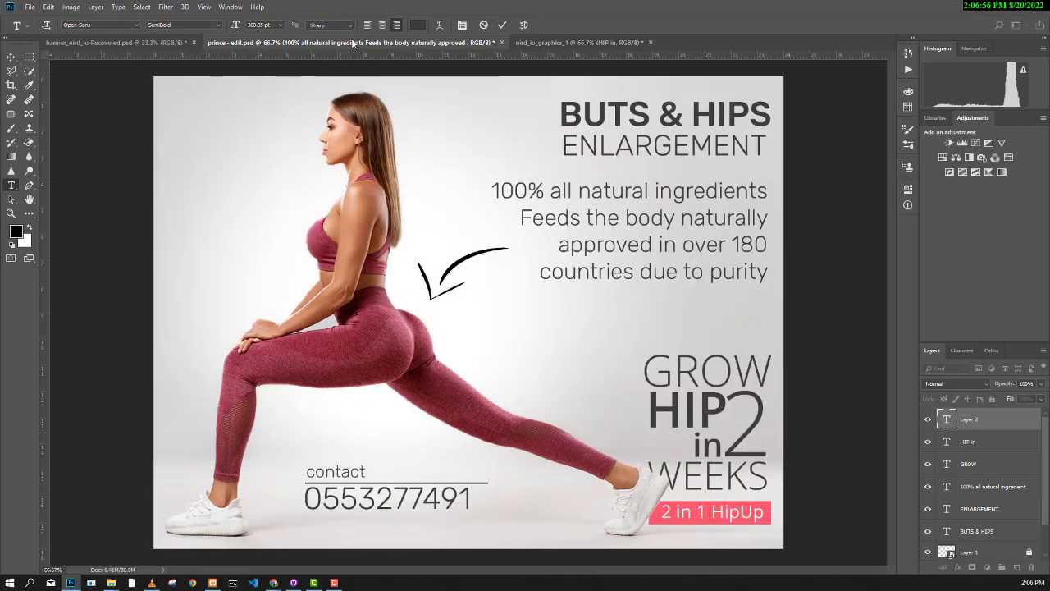
left_click(540, 42)
left_click(691, 394)
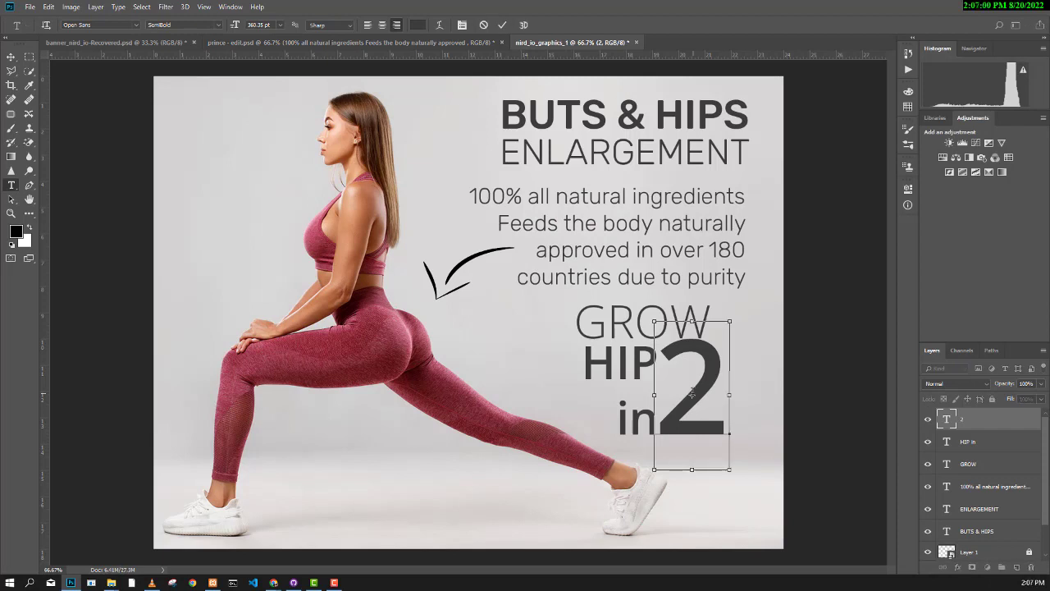
key("ctrl+a")
left_click(218, 25)
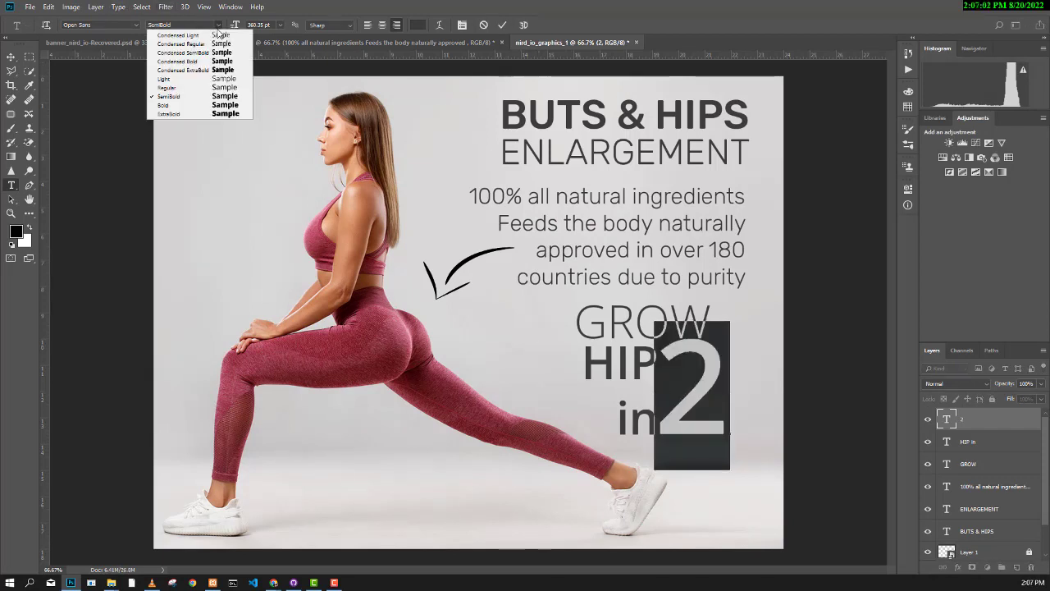
left_click(168, 87)
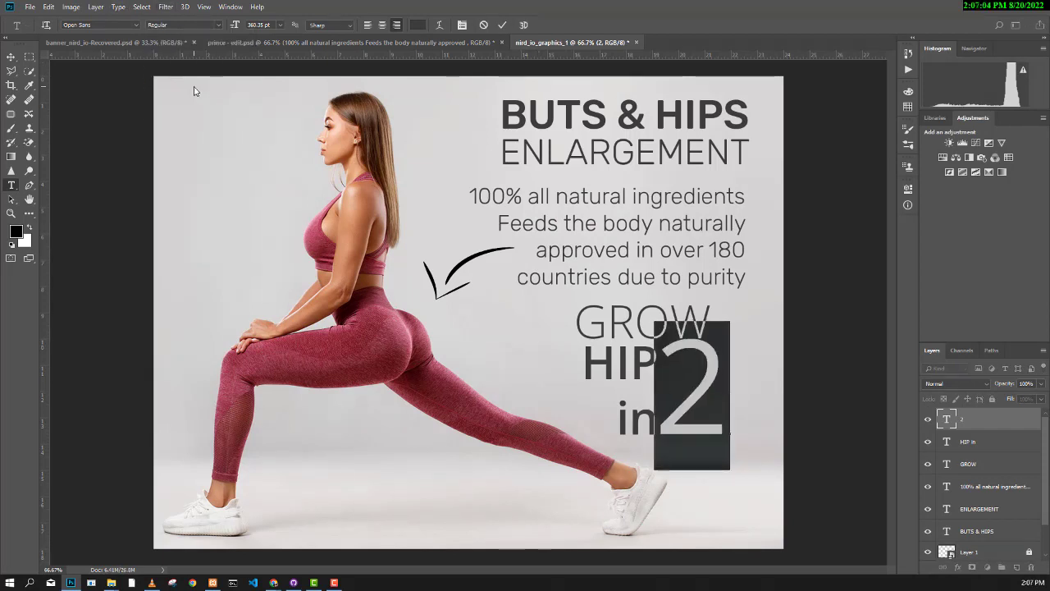
left_click_drag(236, 27, 215, 31)
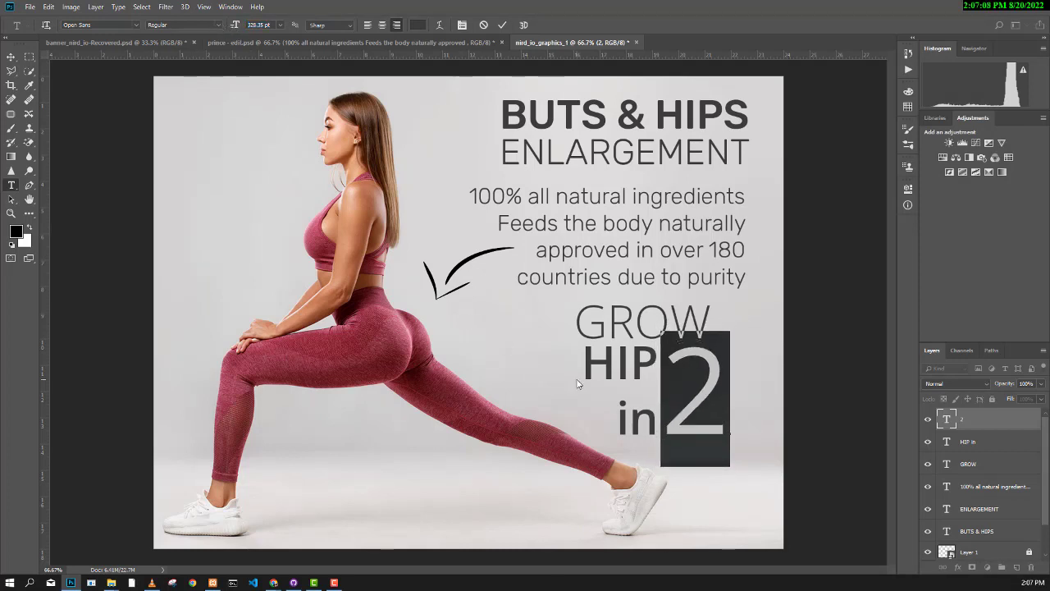
key("ctrl+Return")
Change the large "2" to the Light weight, move it closer to "HIP in", and commit the text
left_click(707, 400)
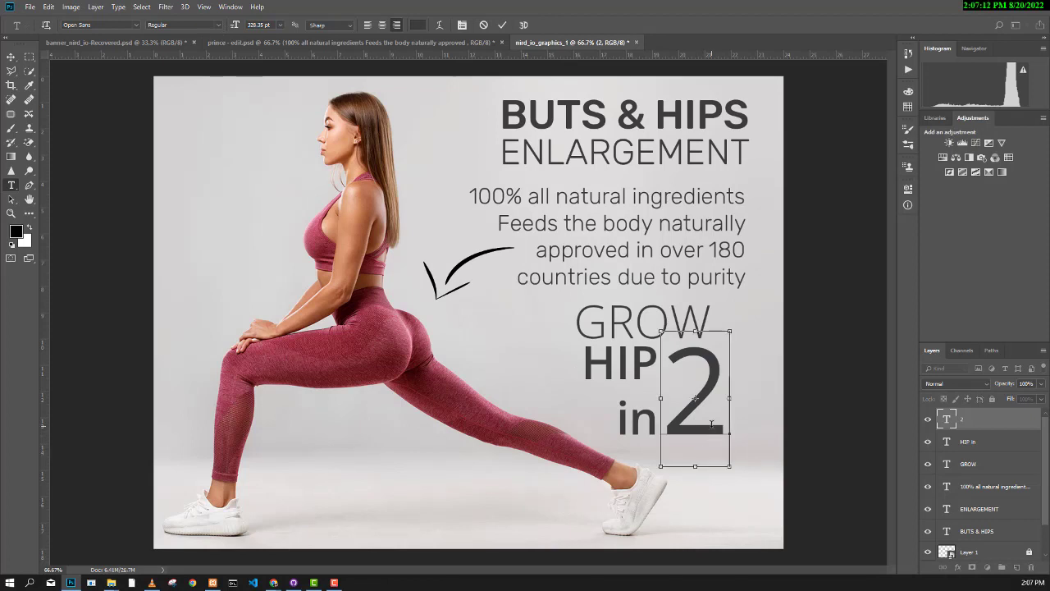
key("ctrl+a")
left_click(211, 23)
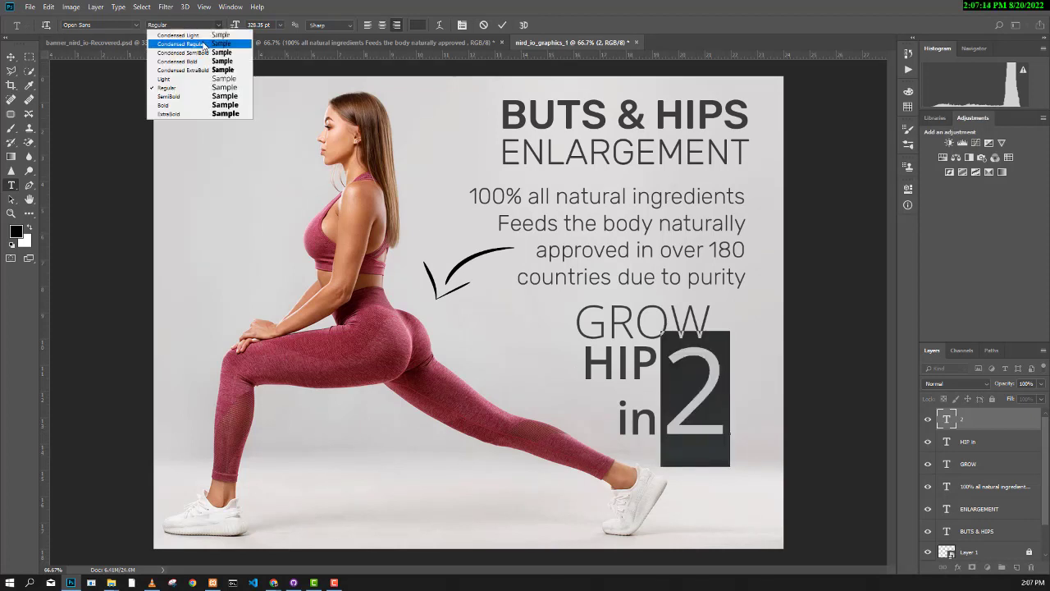
left_click(197, 84)
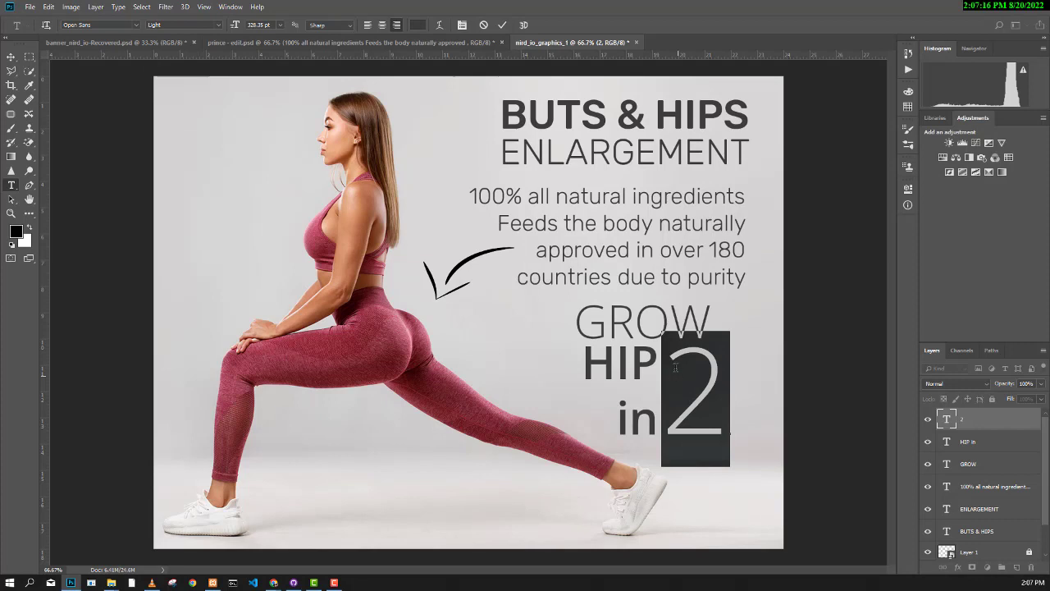
left_click_drag(700, 473, 690, 468)
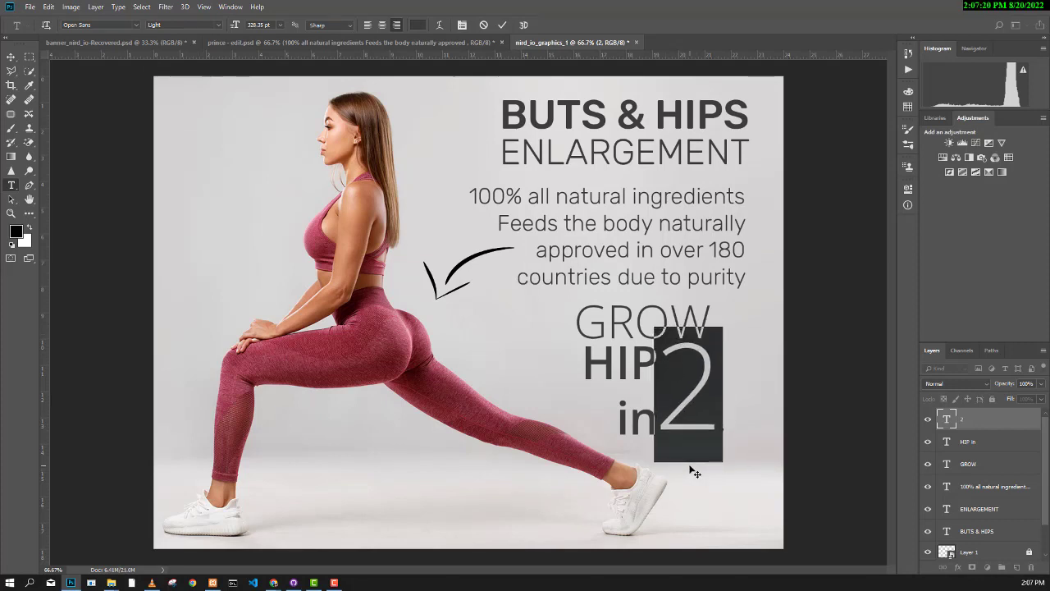
left_click(503, 25)
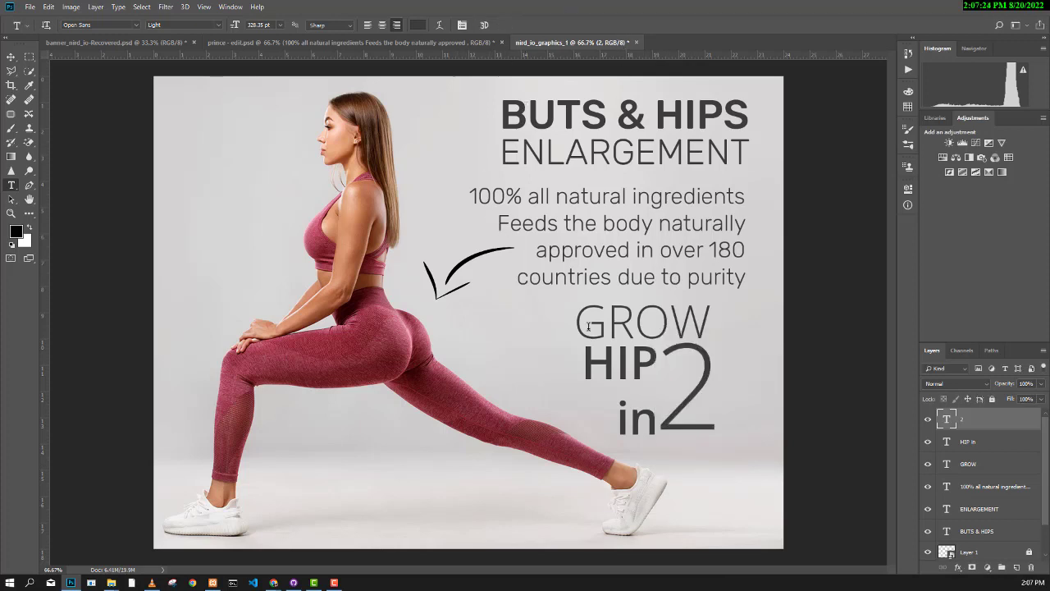
Set the font weight of both lines of the "HIP in" text to Regular
left_click(600, 374)
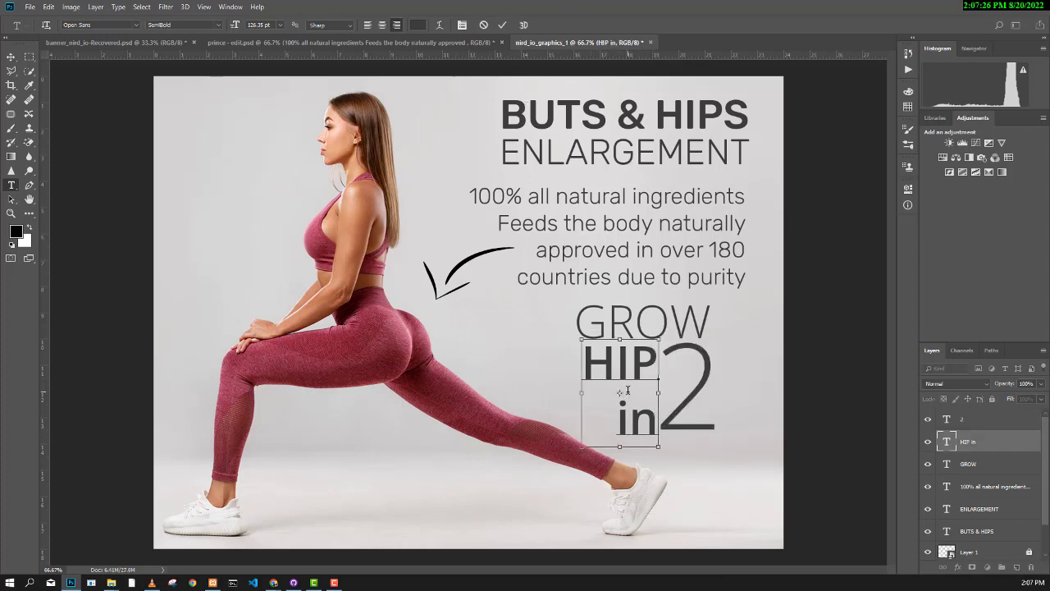
key("ctrl+a")
left_click(221, 25)
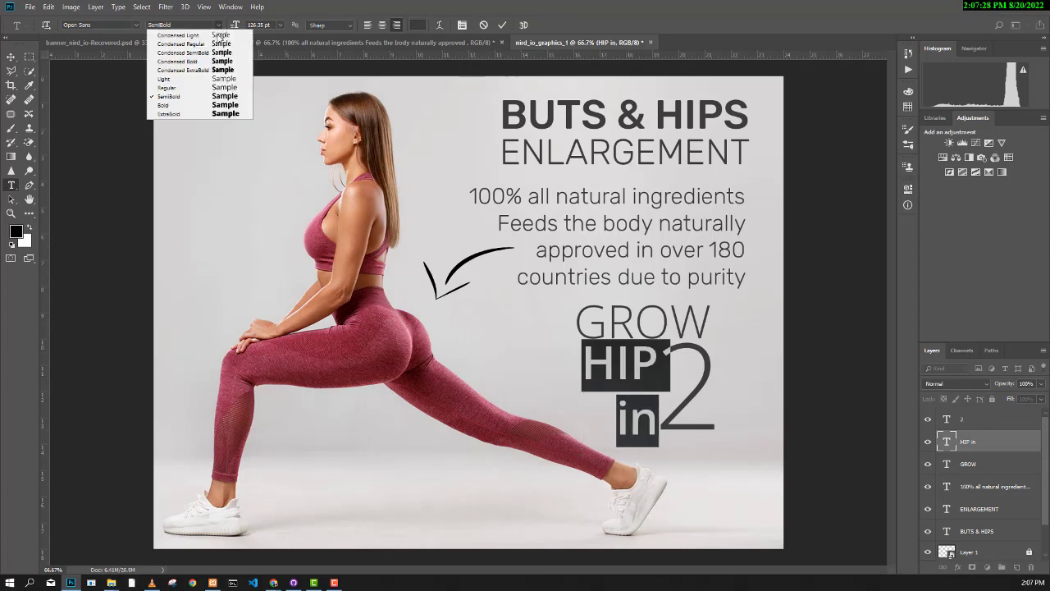
left_click(206, 91)
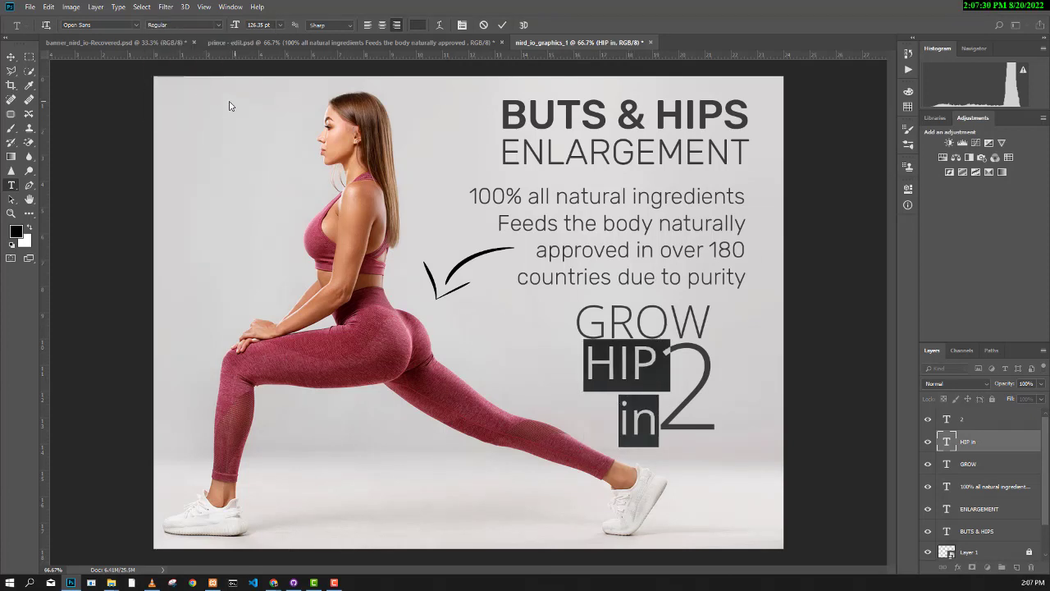
Tighten the leading between the "HIP" and "in" lines to 136 pt
left_click(908, 191)
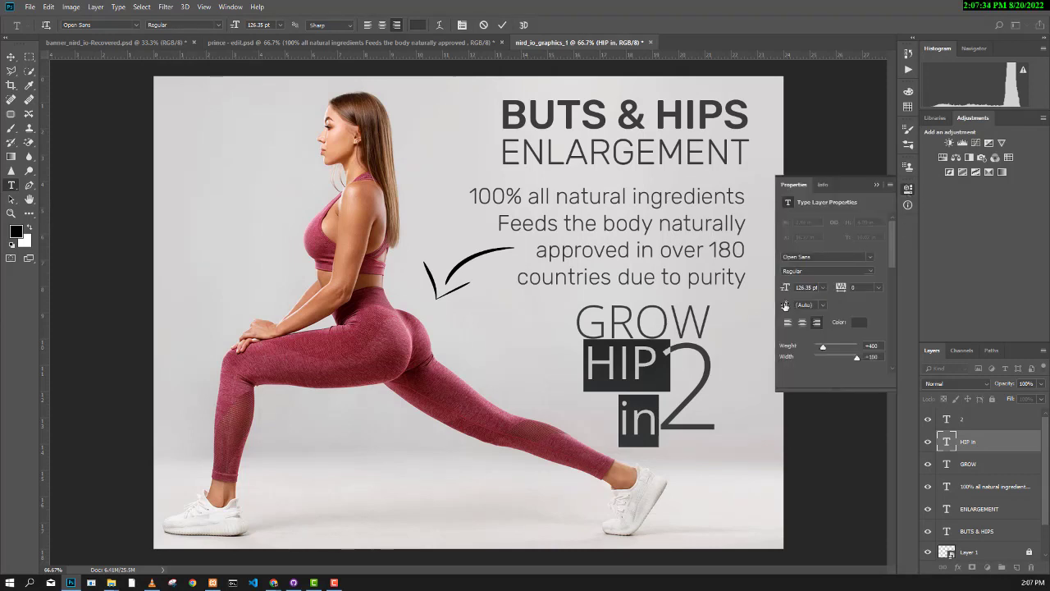
left_click_drag(785, 305, 775, 298)
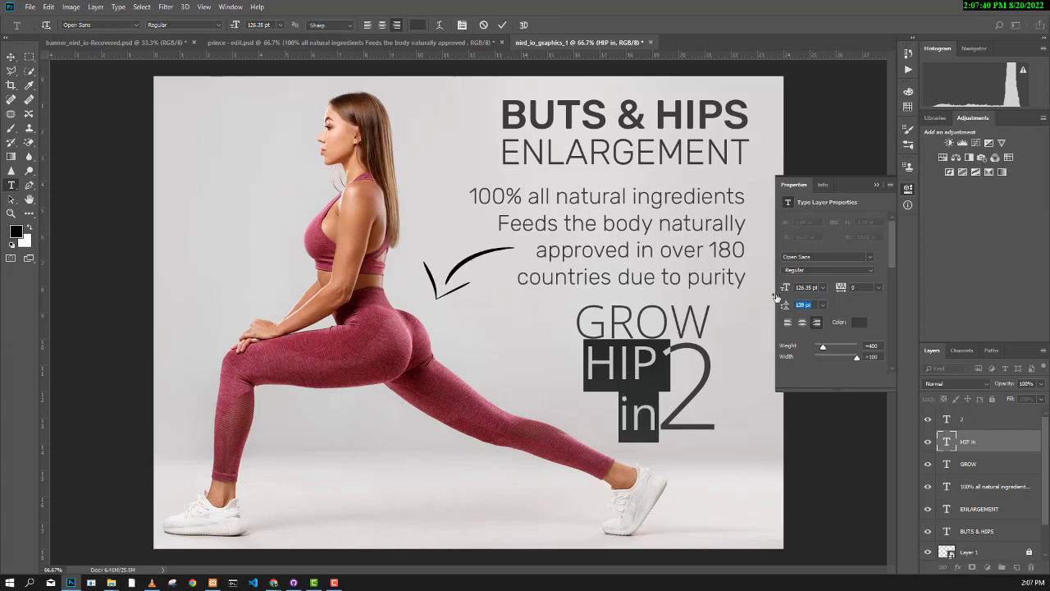
left_click(821, 304)
left_click(823, 311)
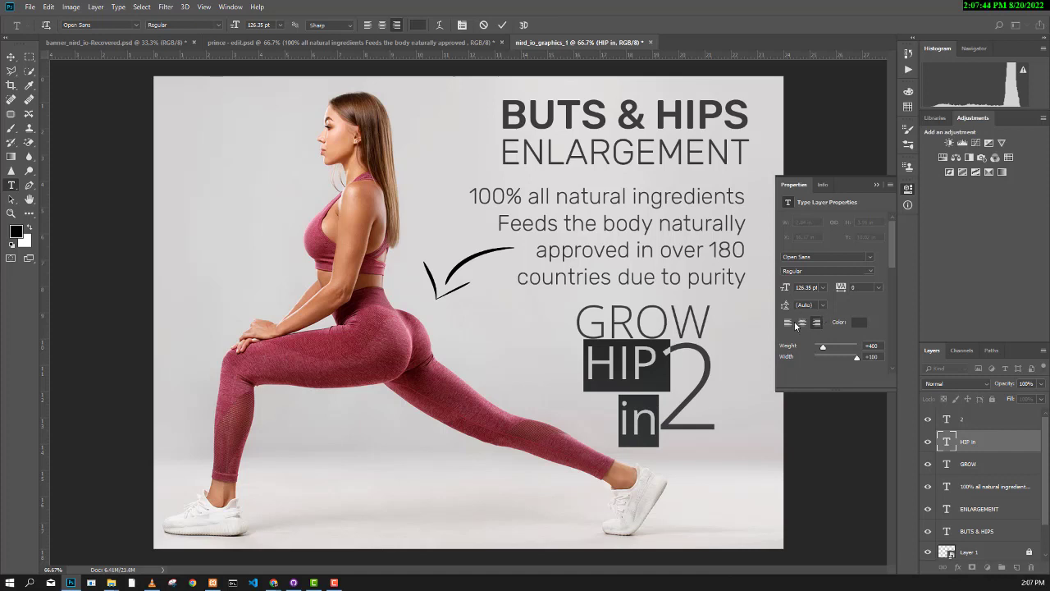
left_click_drag(785, 309, 771, 311)
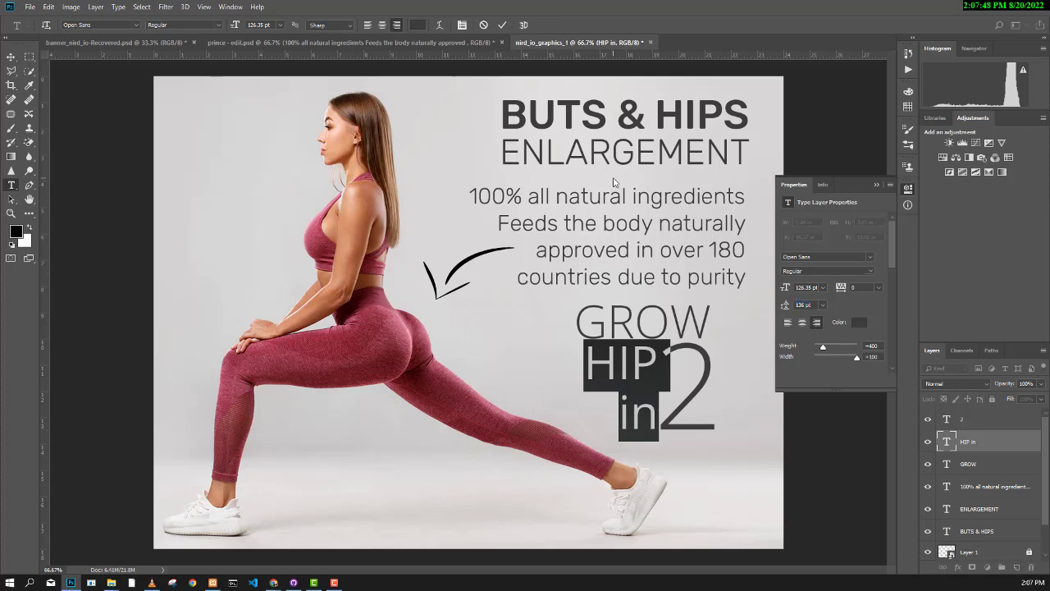
Commit the "HIP in" text, close its type properties, and compare the slogan with the one in prince - edit.psd
left_click(496, 27)
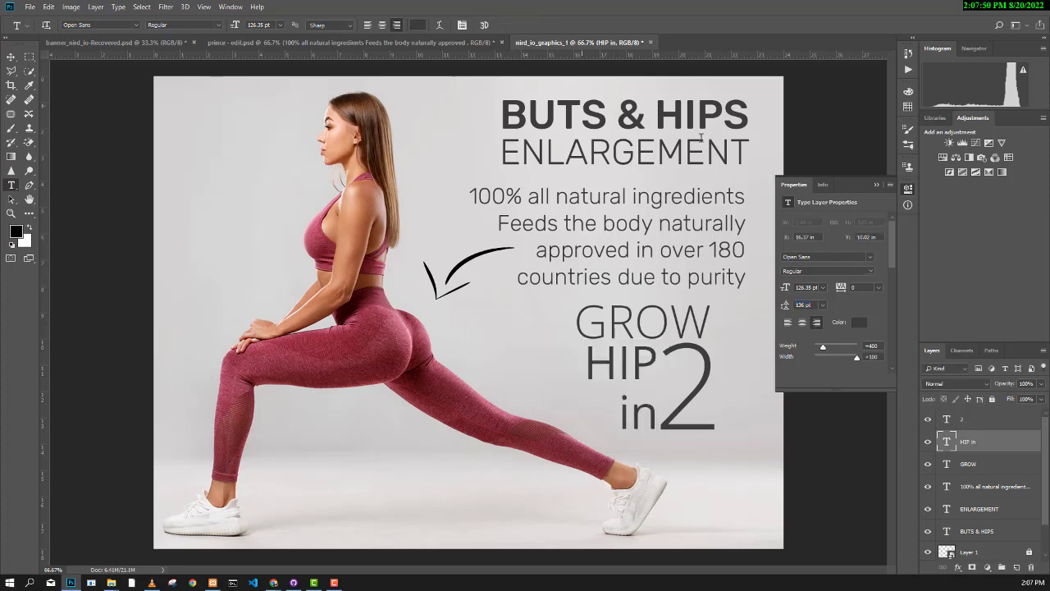
left_click(876, 185)
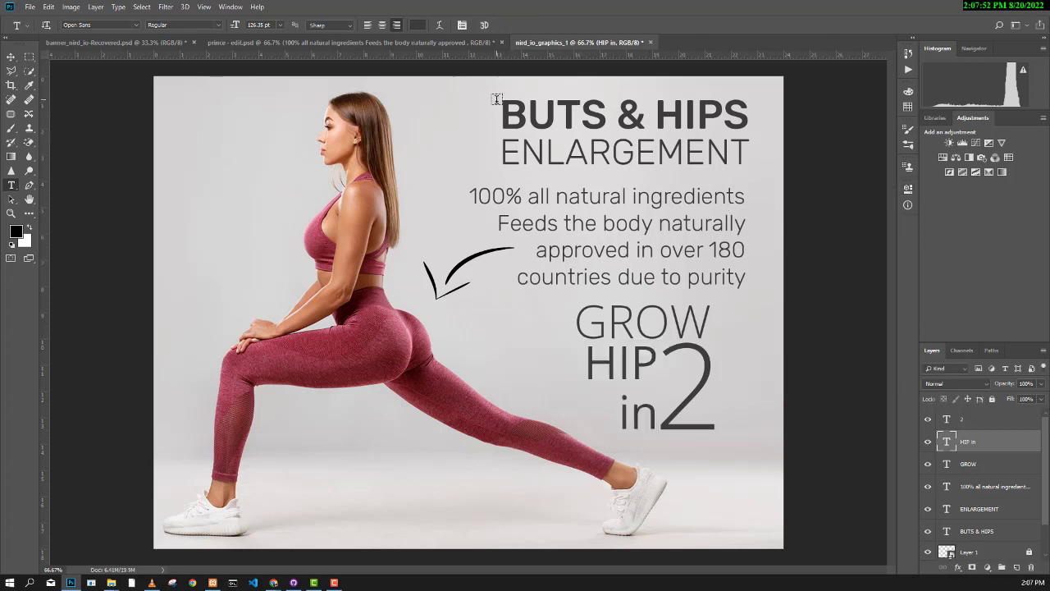
left_click(462, 46)
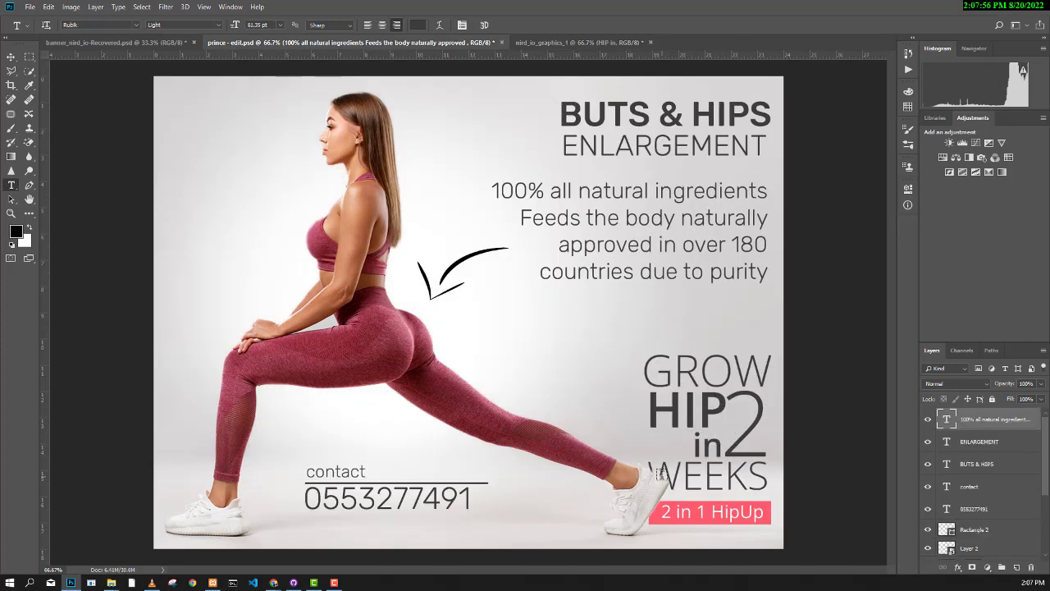
left_click(574, 42)
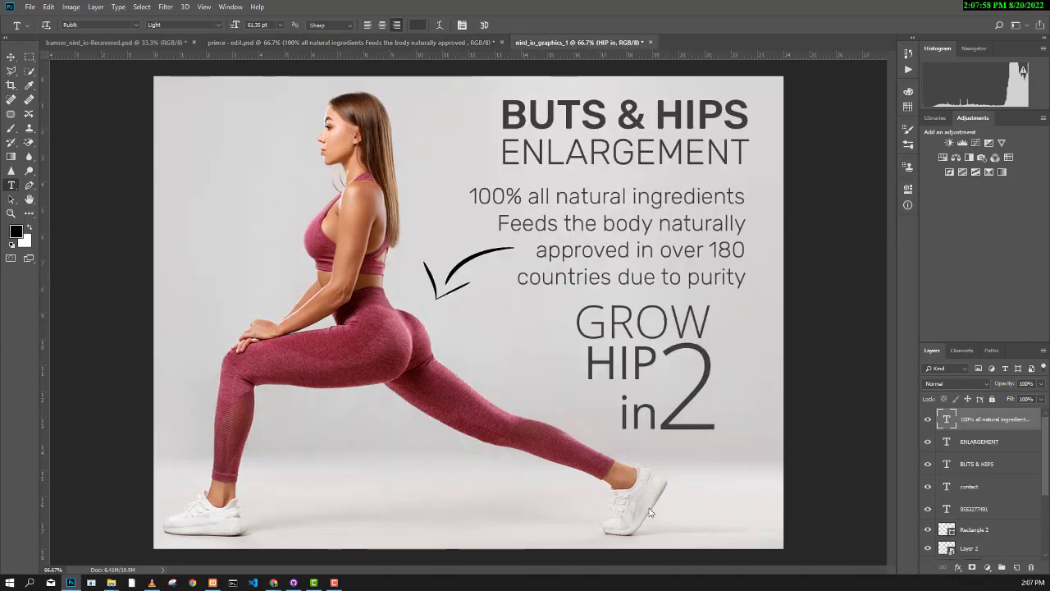
Add the text "WEEKS" to nird_io_graphics_1, place it directly beneath "in" and the large "2", and commit it
left_click(589, 458)
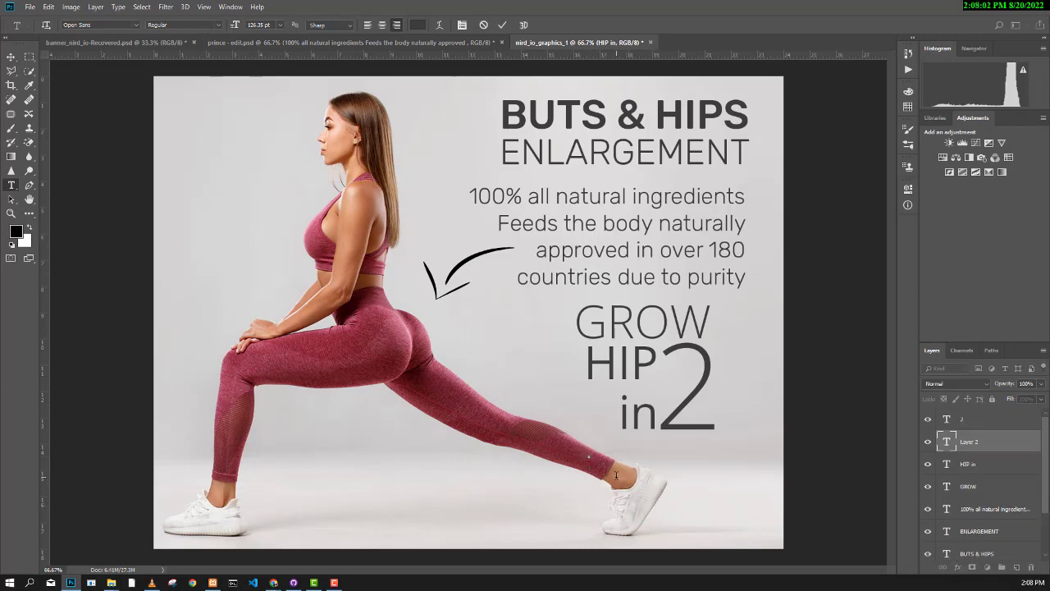
type("WEEKS")
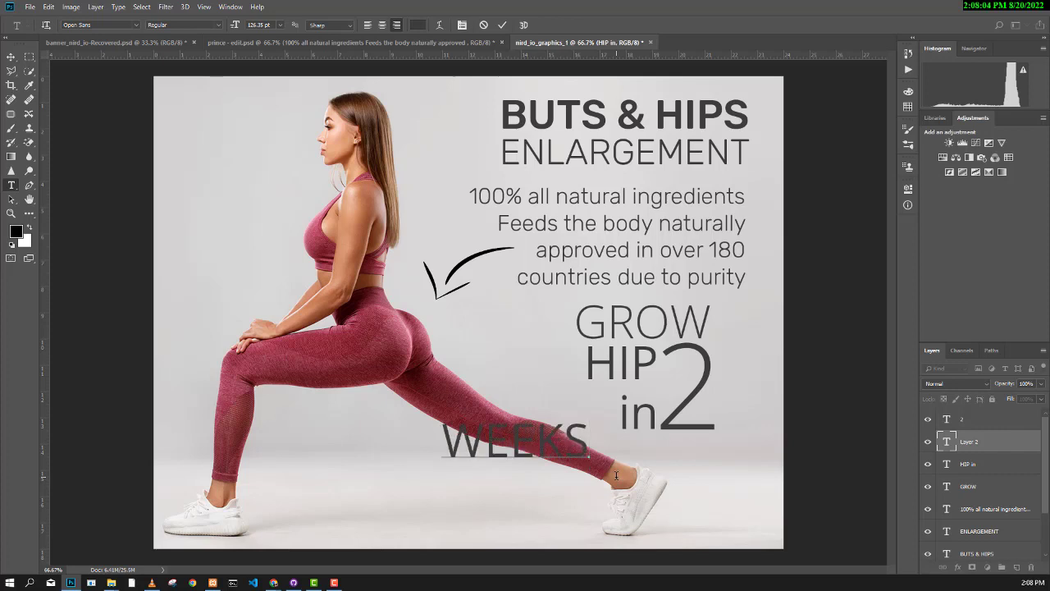
key("ctrl+a")
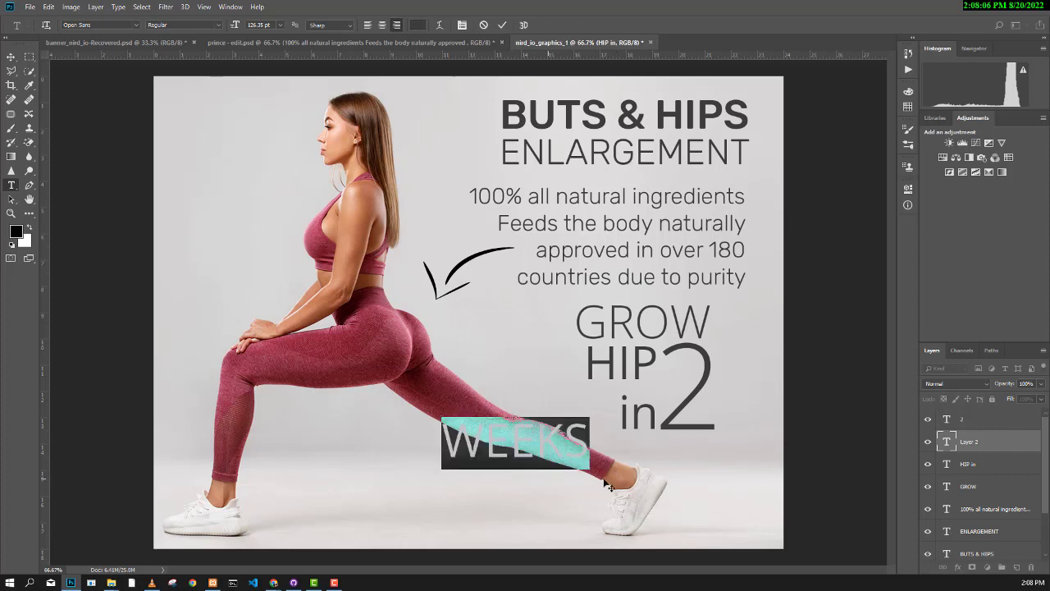
left_click_drag(609, 486, 682, 495)
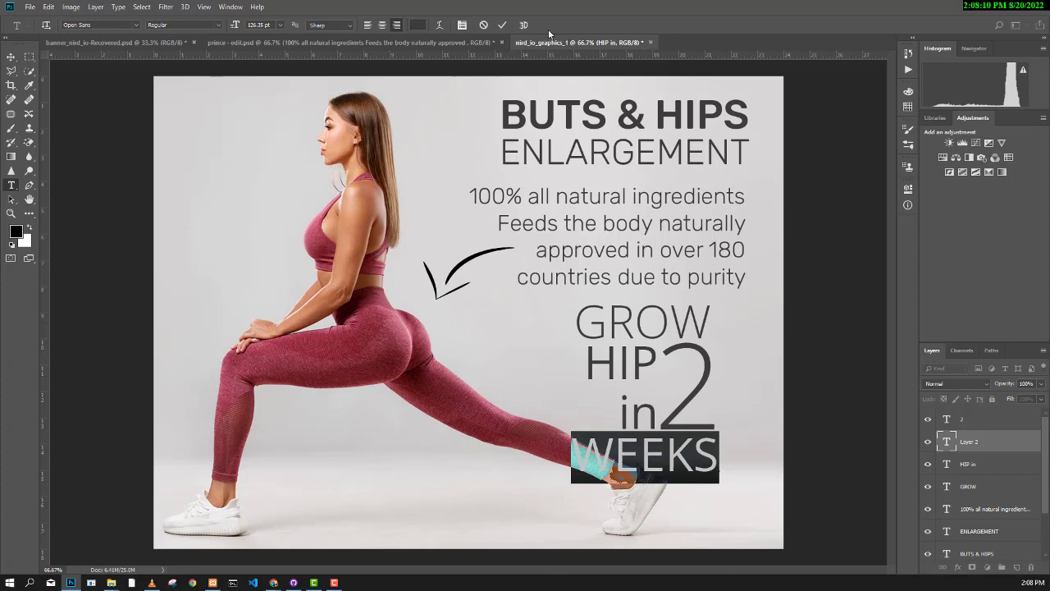
left_click(503, 26)
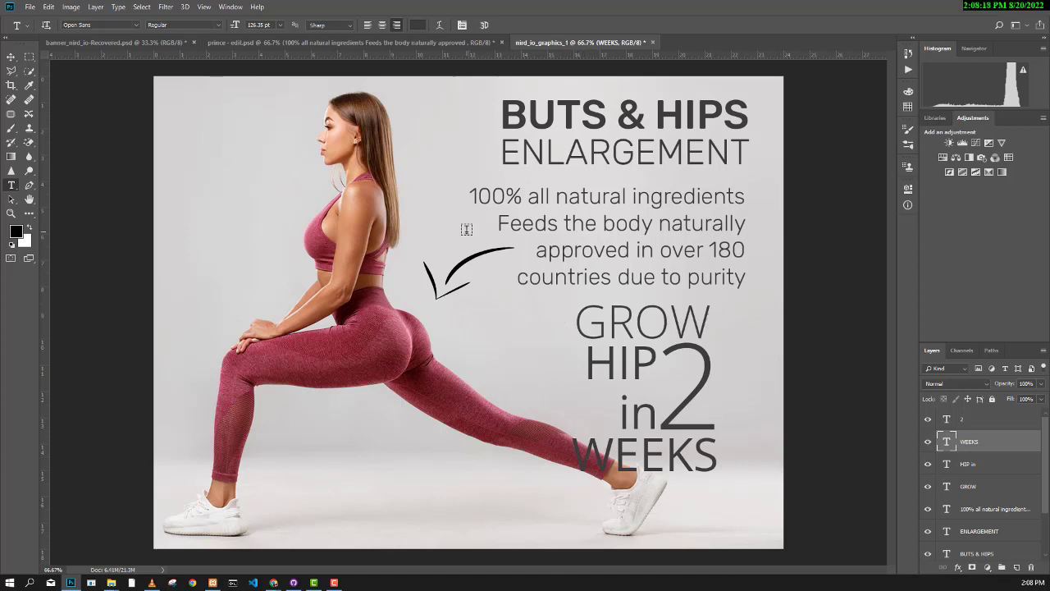
Compare "WEEKS" with prince - edit.psd and set it to Light at 121.35 pt in nird_io_graphics_1
left_click(430, 40)
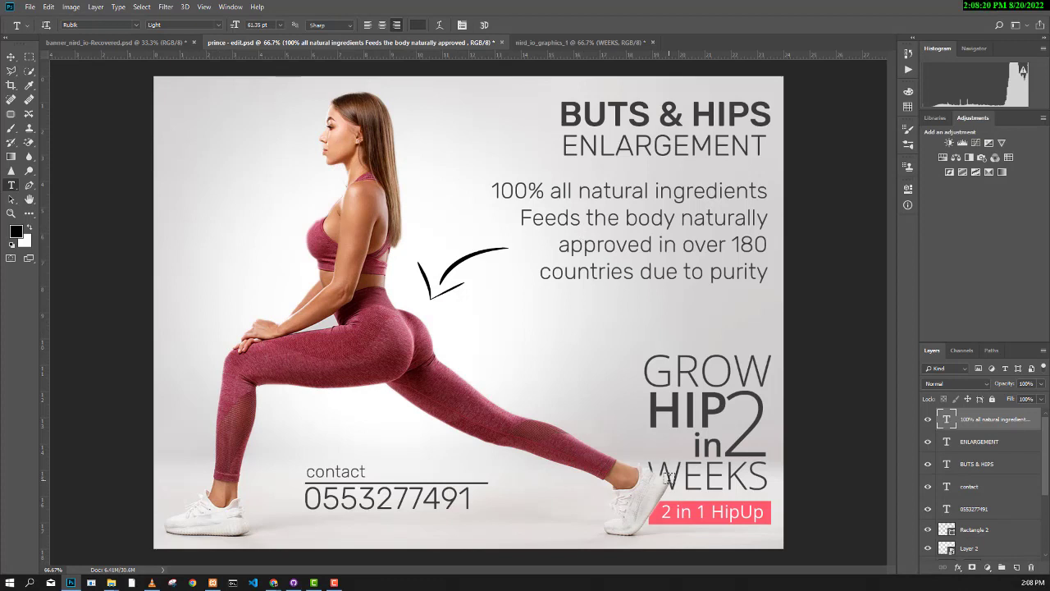
left_click(555, 40)
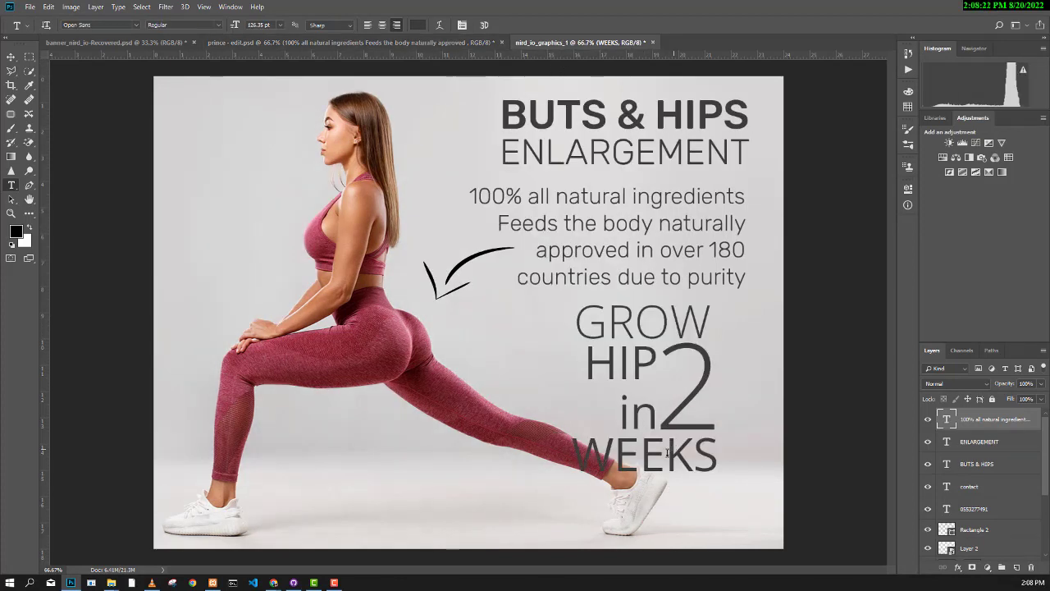
left_click(664, 459)
key("ctrl+a")
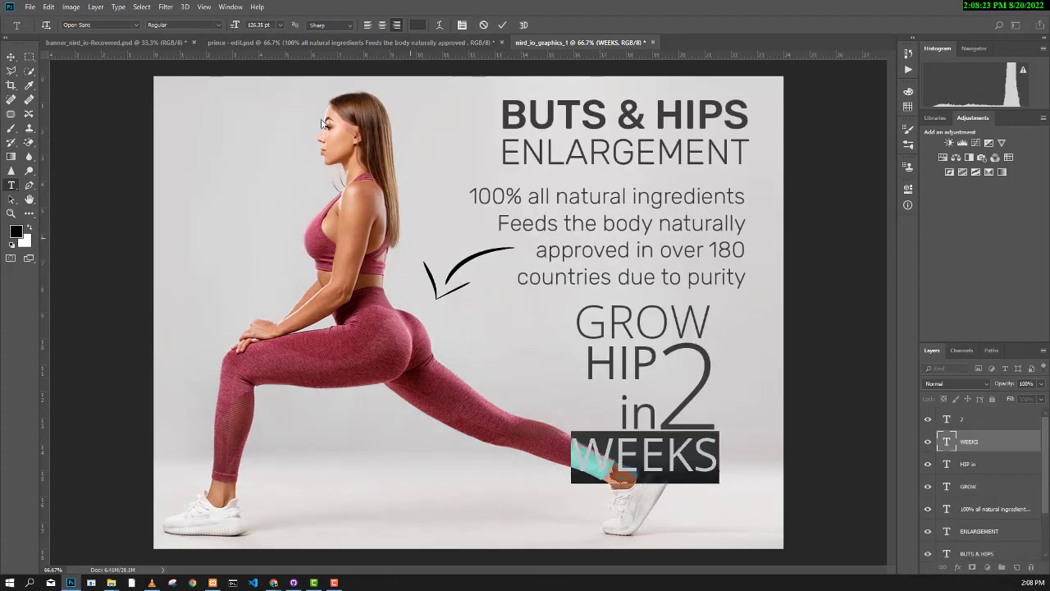
left_click(218, 25)
left_click(195, 81)
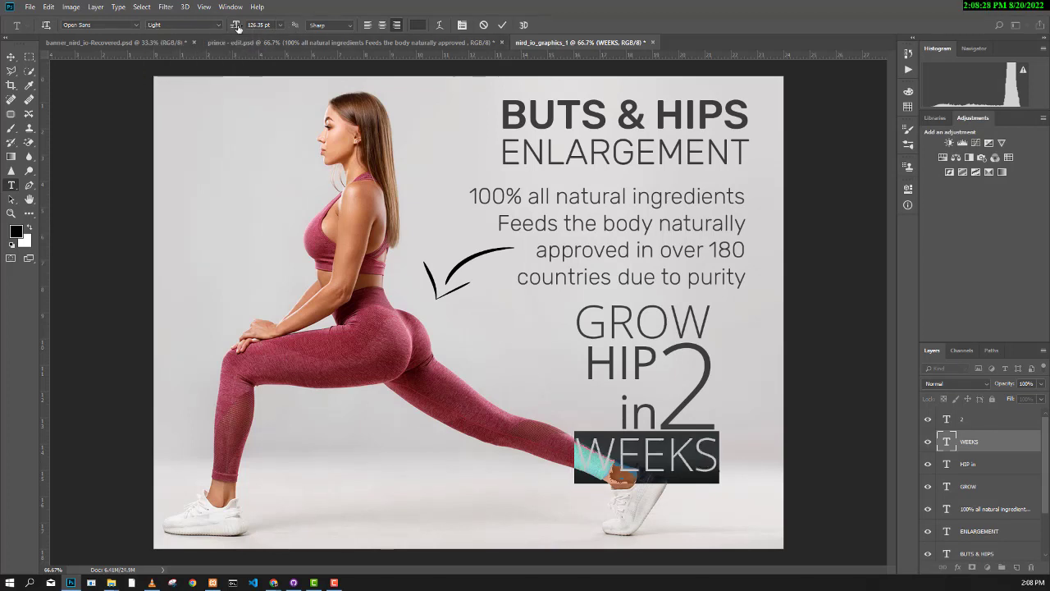
left_click_drag(237, 27, 233, 28)
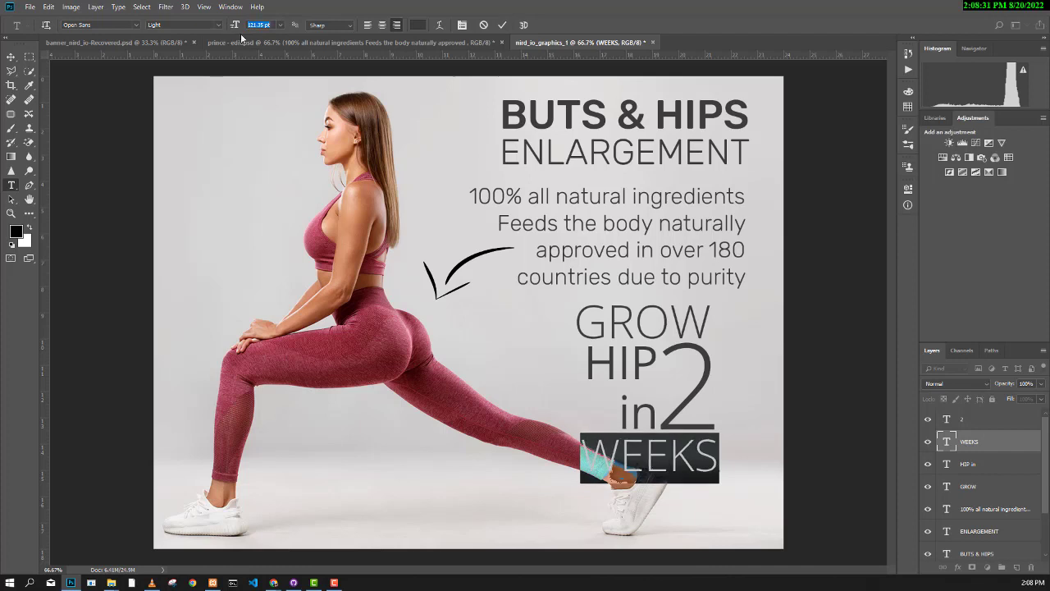
left_click(484, 24)
Nudge "WEEKS" horizontally with the Move tool so it lines up beneath "GROW" and the large "2"
left_click(11, 57)
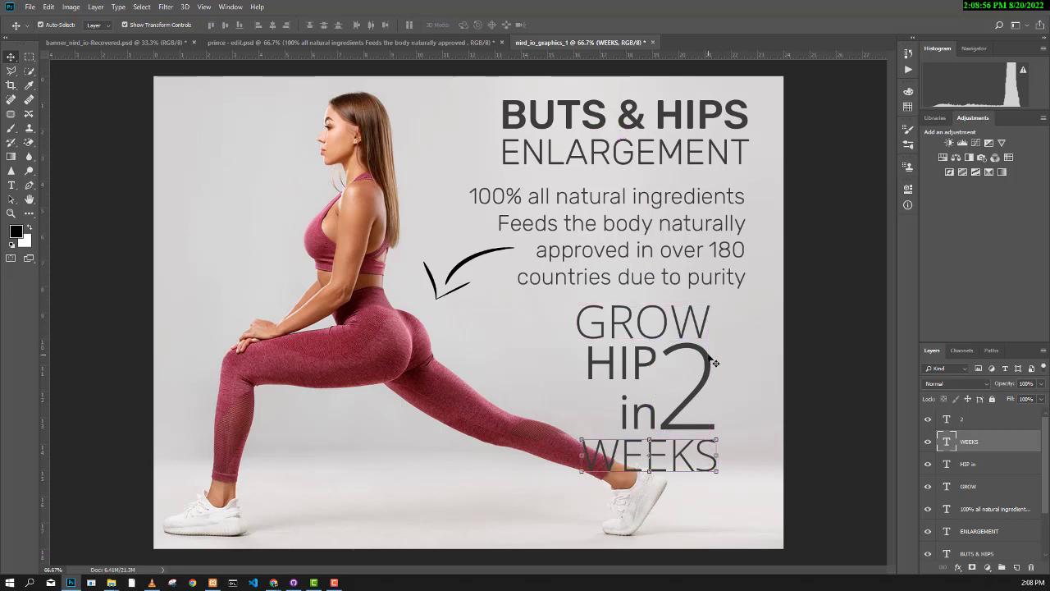
key("Left")
key("Left")
key("Left")
key("Left")
key("Left")
key("Left")
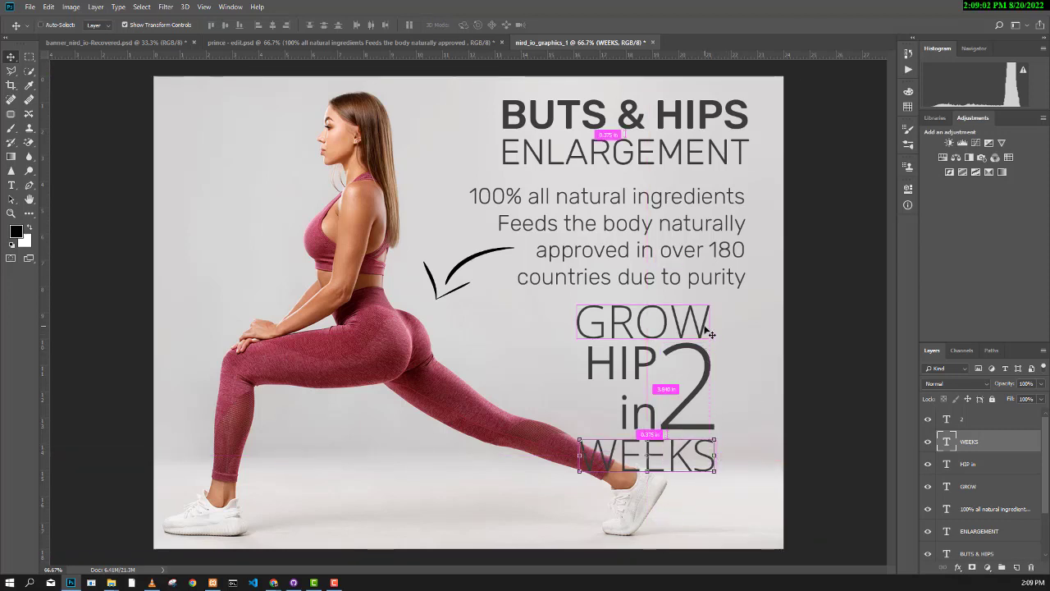
key("Left")
key("Left")
key("Left")
key("Left")
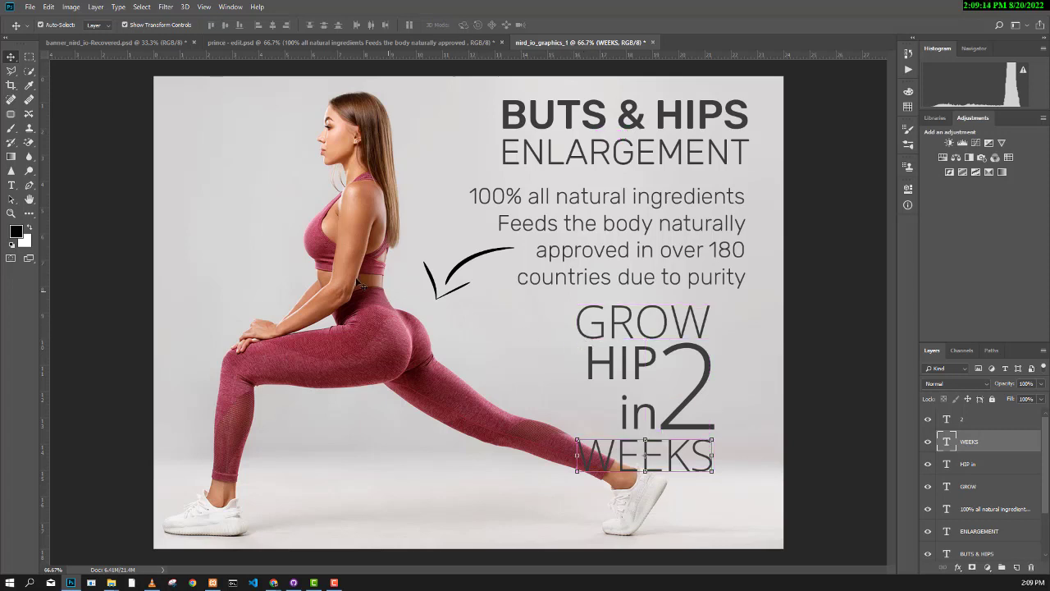
Reduce the font size of "WEEKS" to 114.35 pt and commit the text
left_click(8, 186)
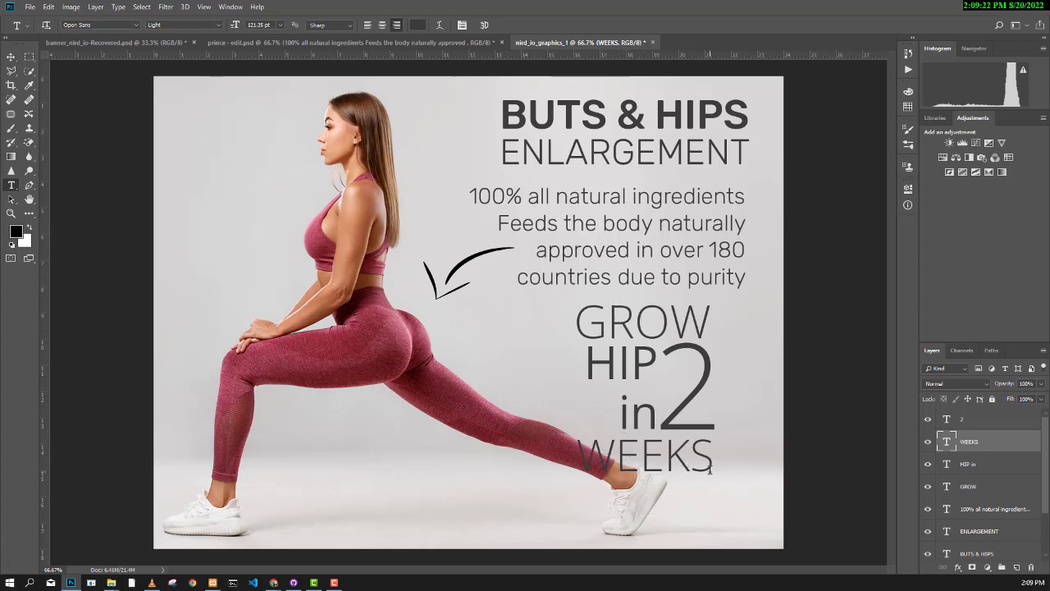
left_click_drag(710, 463, 579, 464)
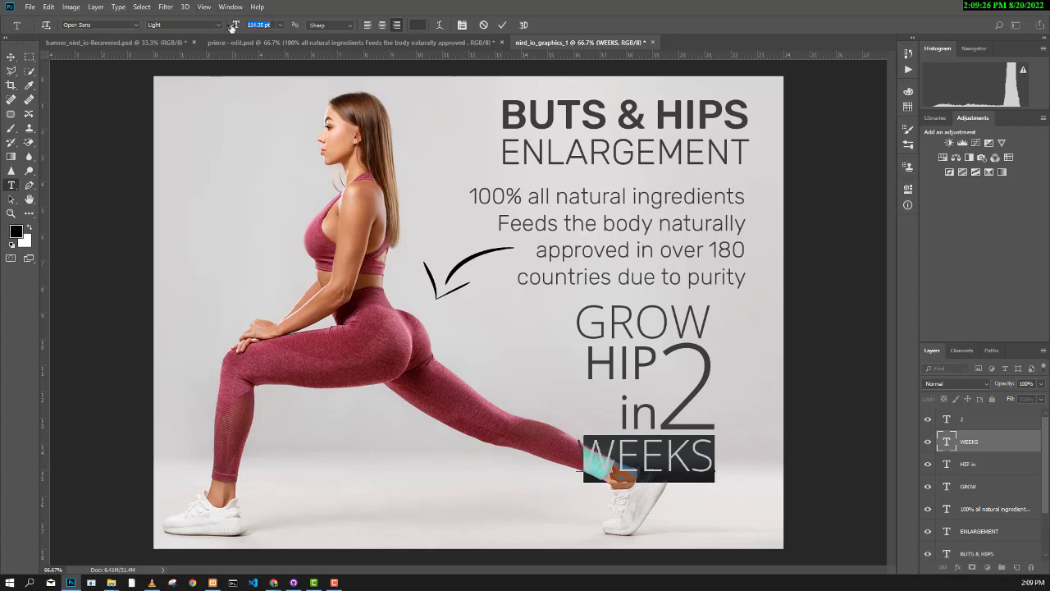
left_click_drag(237, 27, 233, 27)
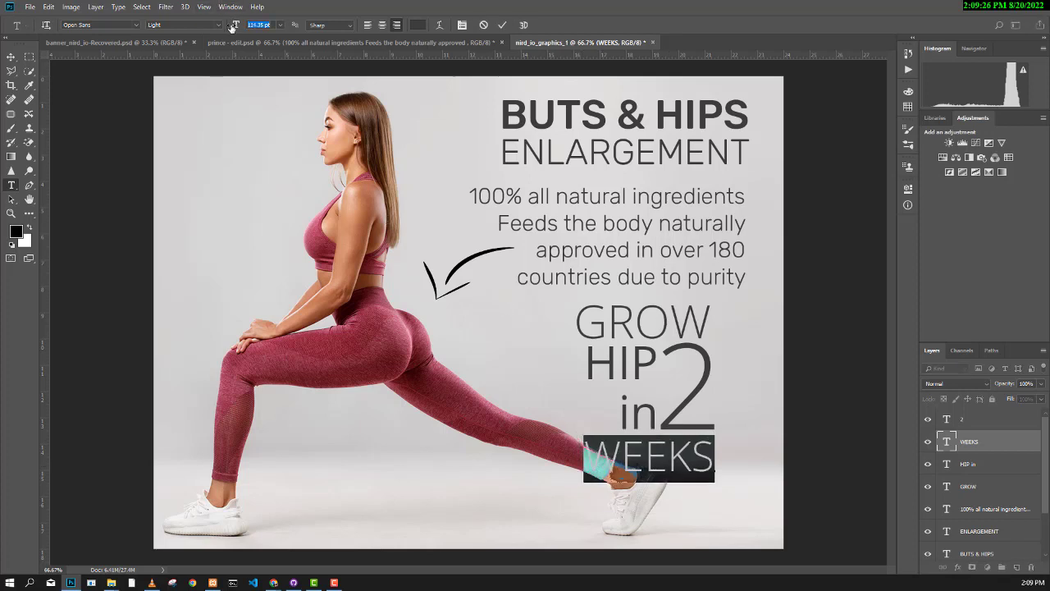
left_click(501, 26)
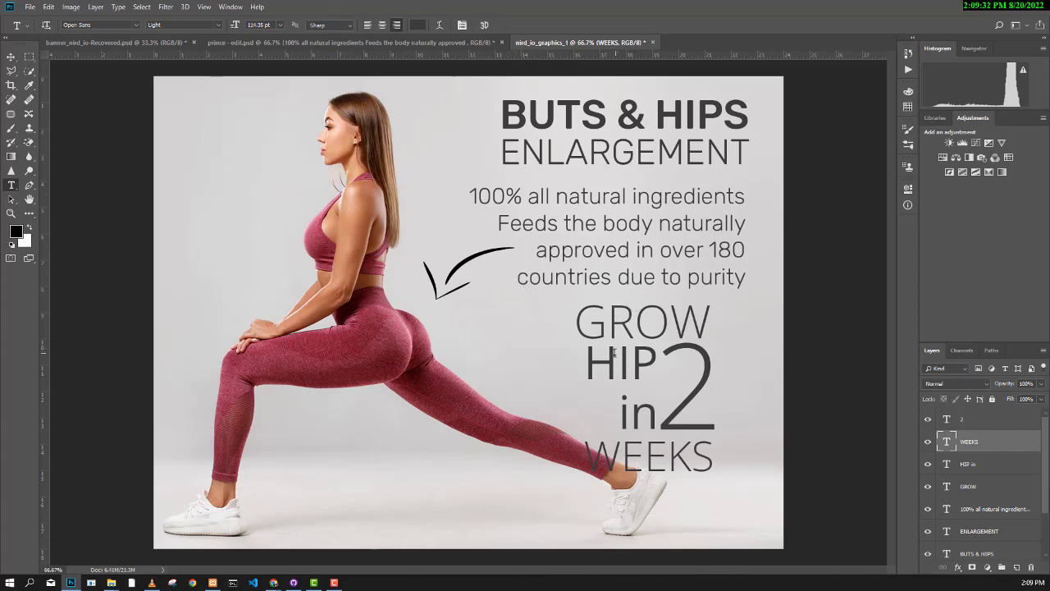
Set only the word "HIP" to Bold and commit the text
left_click_drag(587, 361, 659, 362)
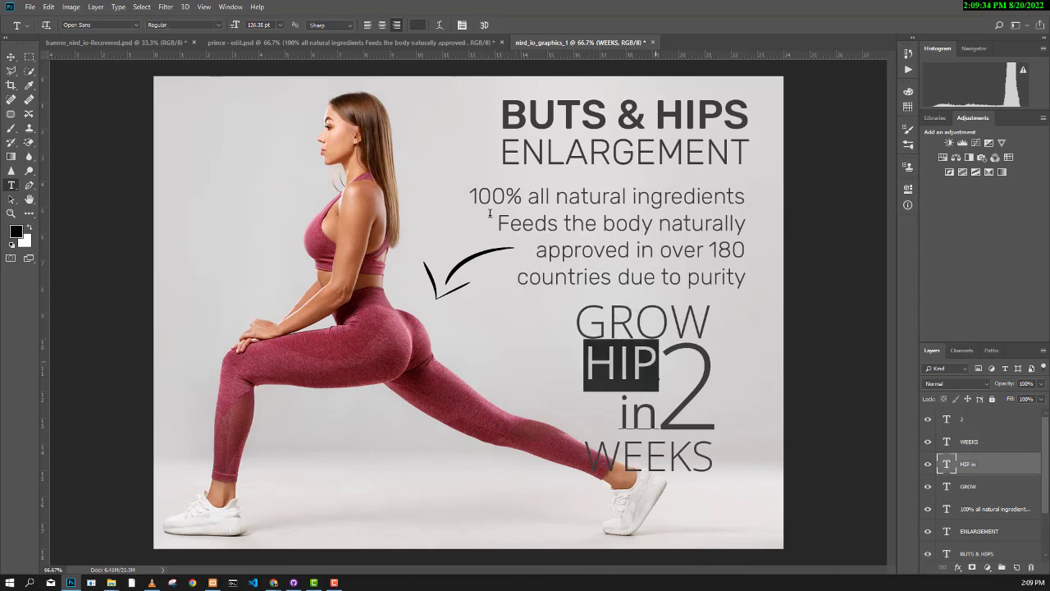
left_click(182, 25)
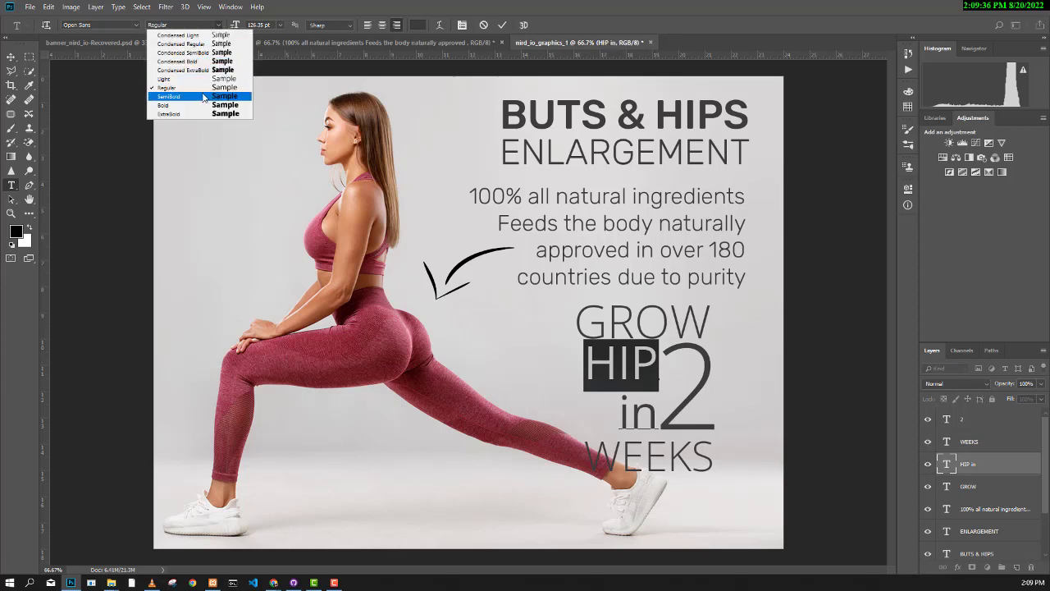
left_click(204, 106)
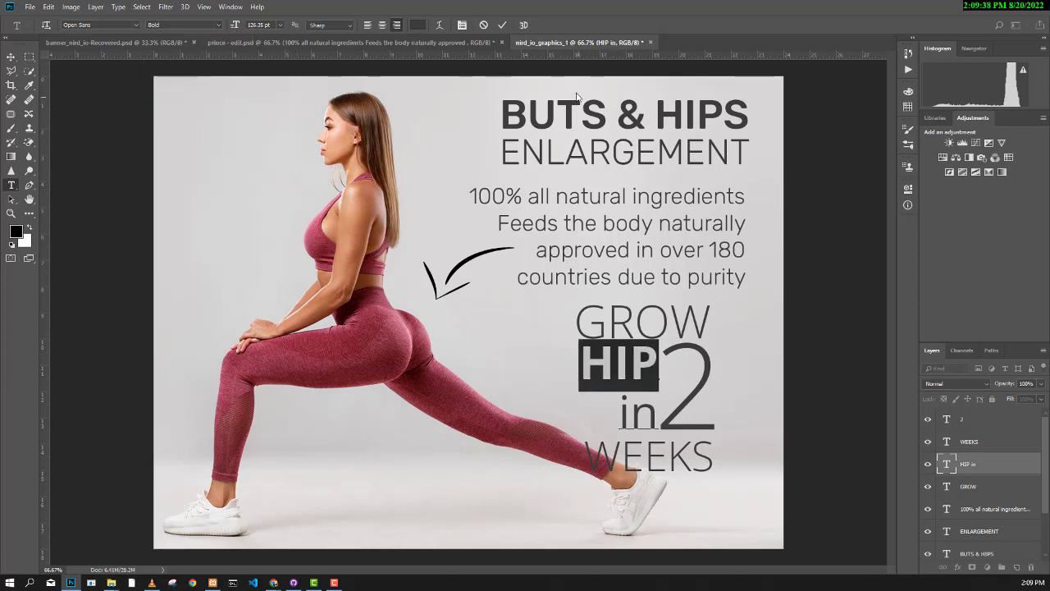
left_click(500, 26)
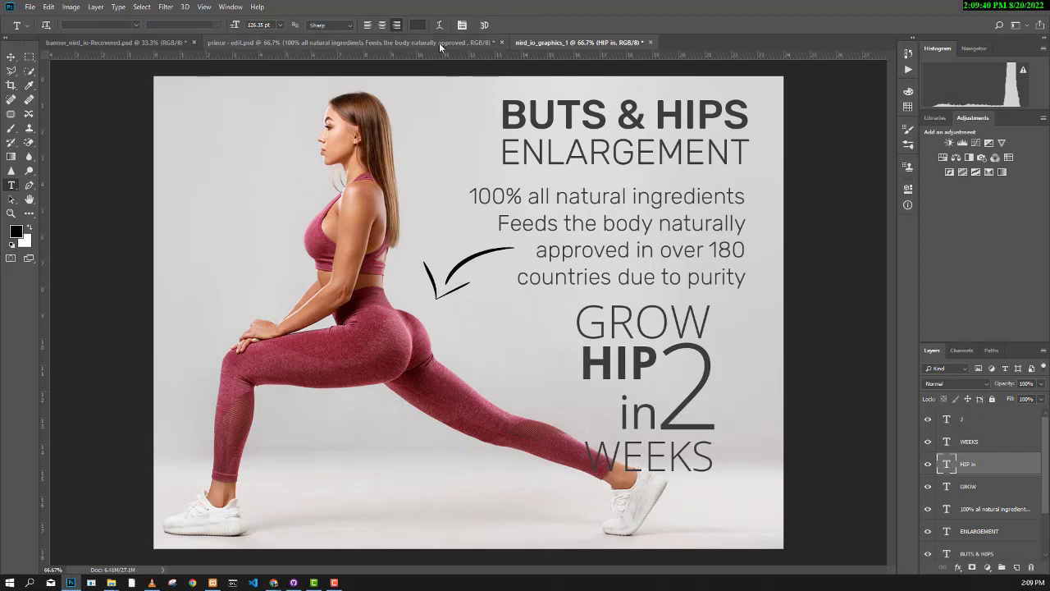
Check the weight of "HIP" in prince - edit.psd and set the word to SemiBold in nird_io_graphics_1
left_click(439, 43)
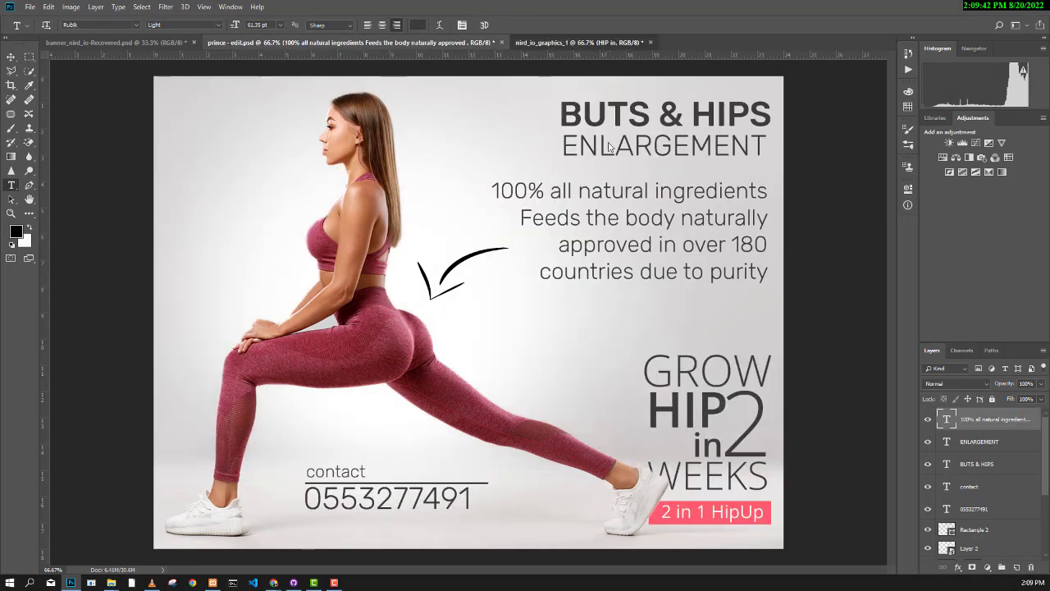
left_click(578, 42)
left_click(621, 362)
left_click_drag(660, 362, 567, 359)
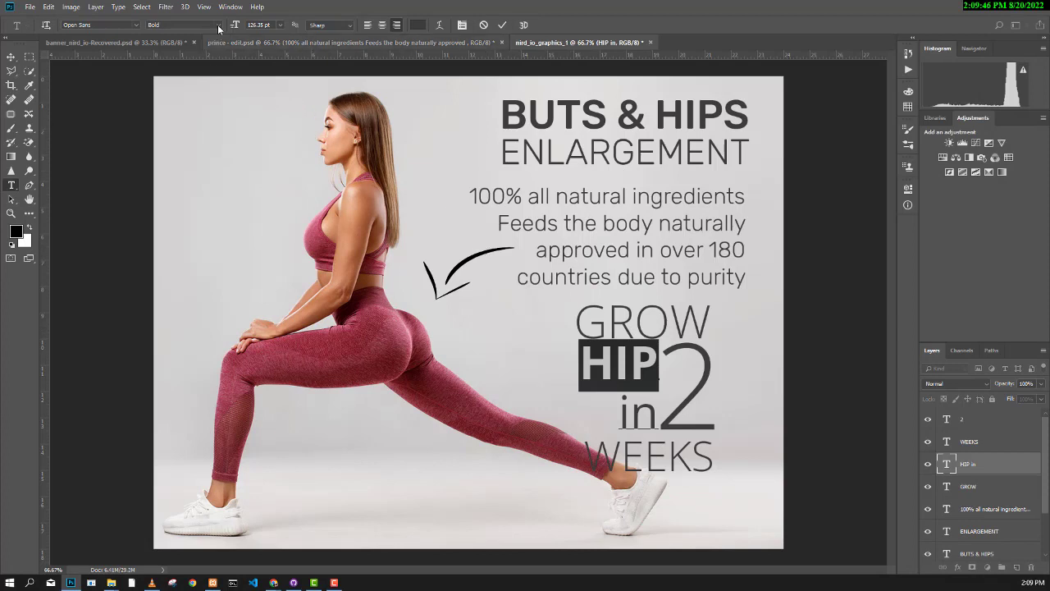
left_click(184, 25)
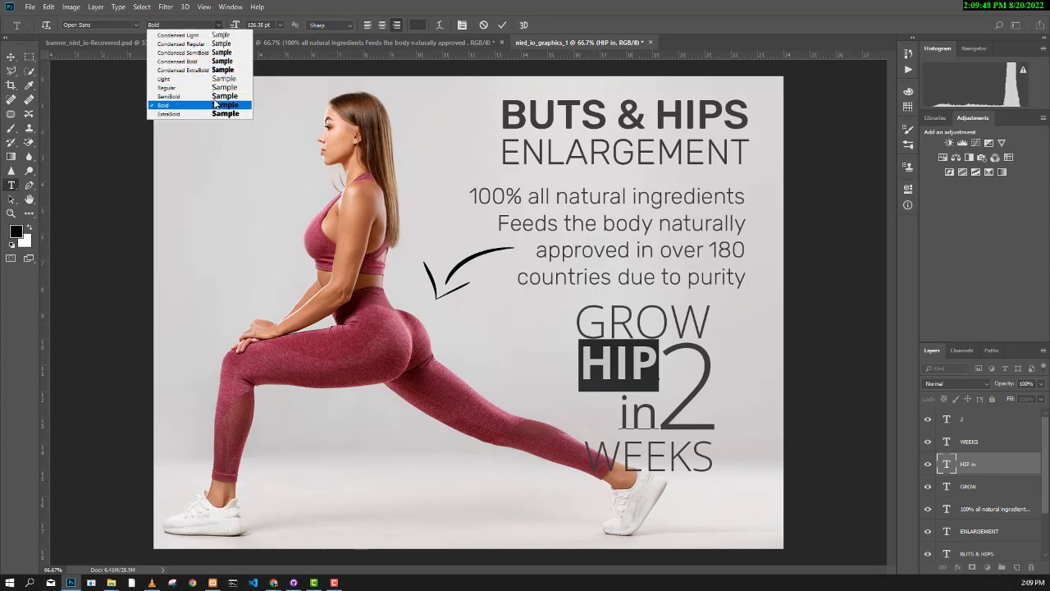
left_click(215, 96)
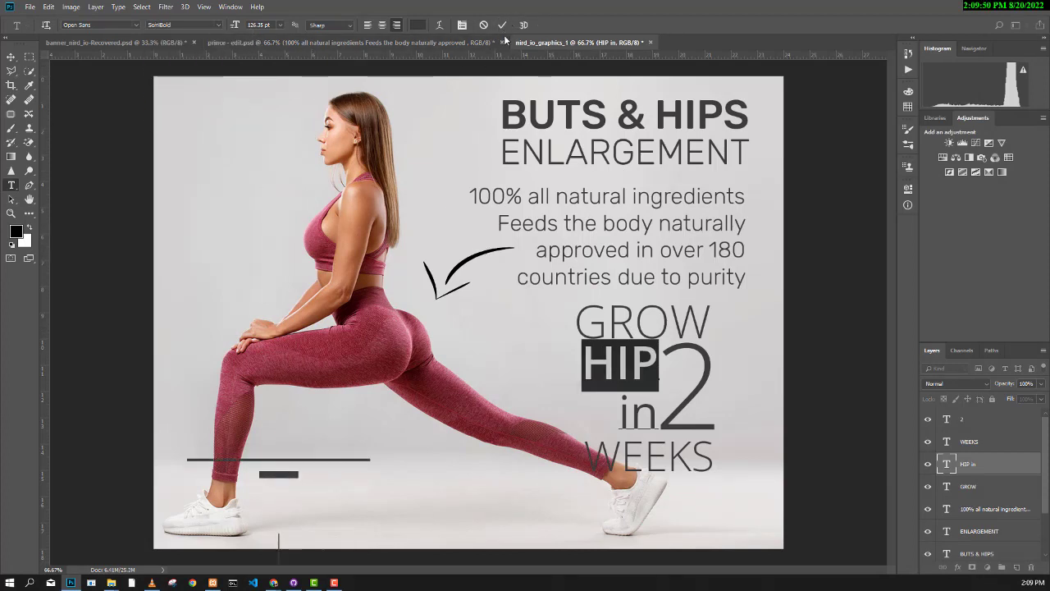
Set the word "in" to SemiBold, commit the text, and compare the slogan with prince - edit.psd
left_click_drag(660, 410, 620, 420)
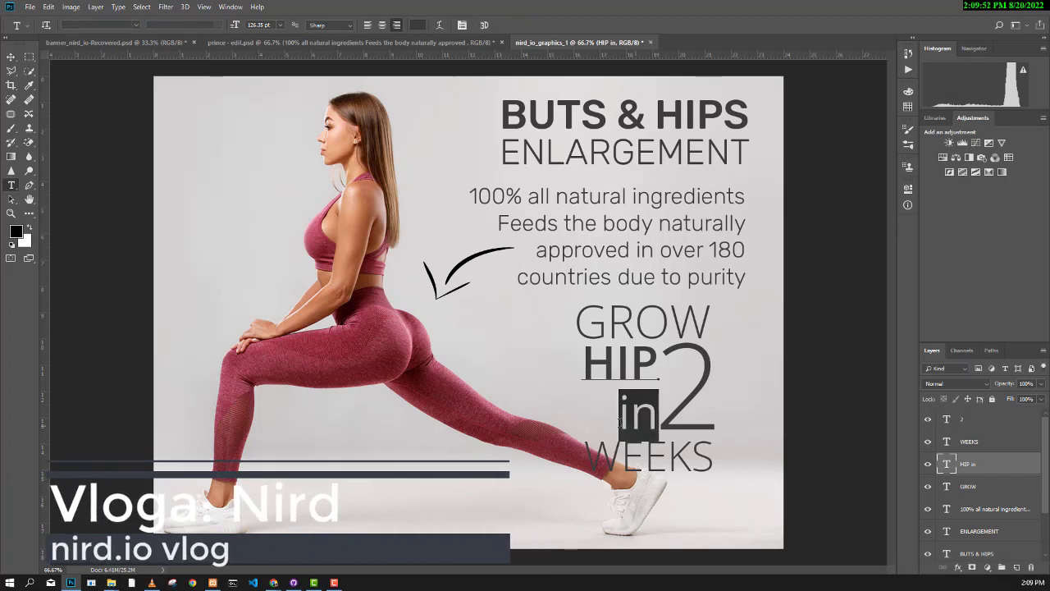
left_click(215, 27)
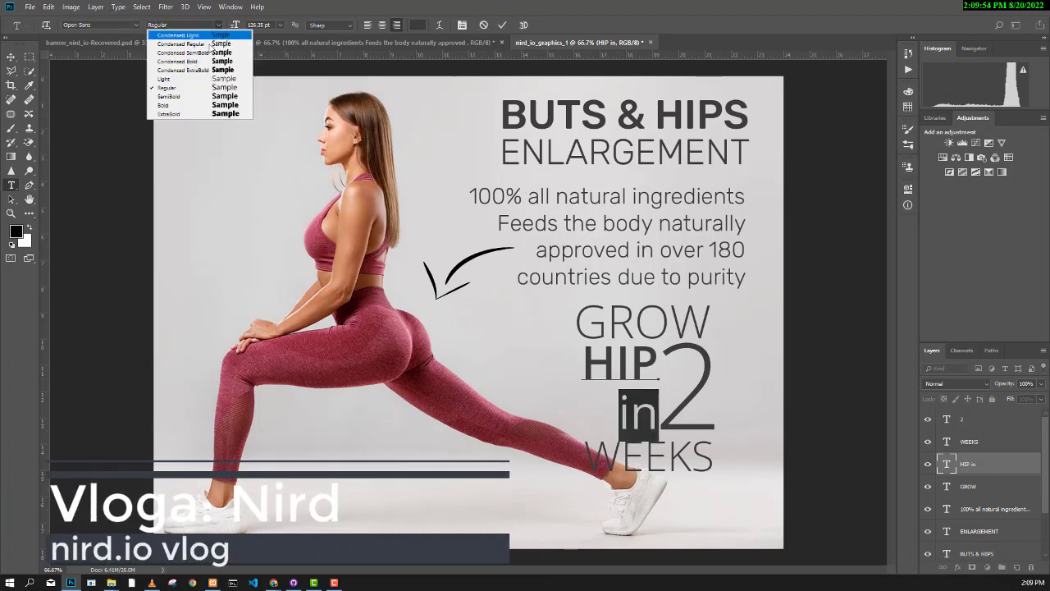
left_click(194, 97)
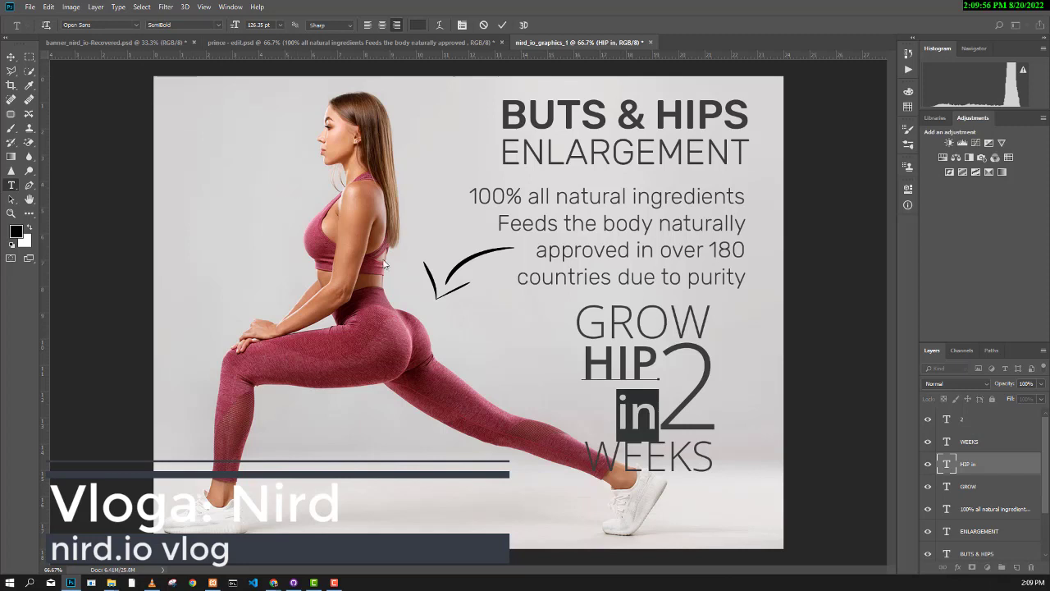
left_click(503, 26)
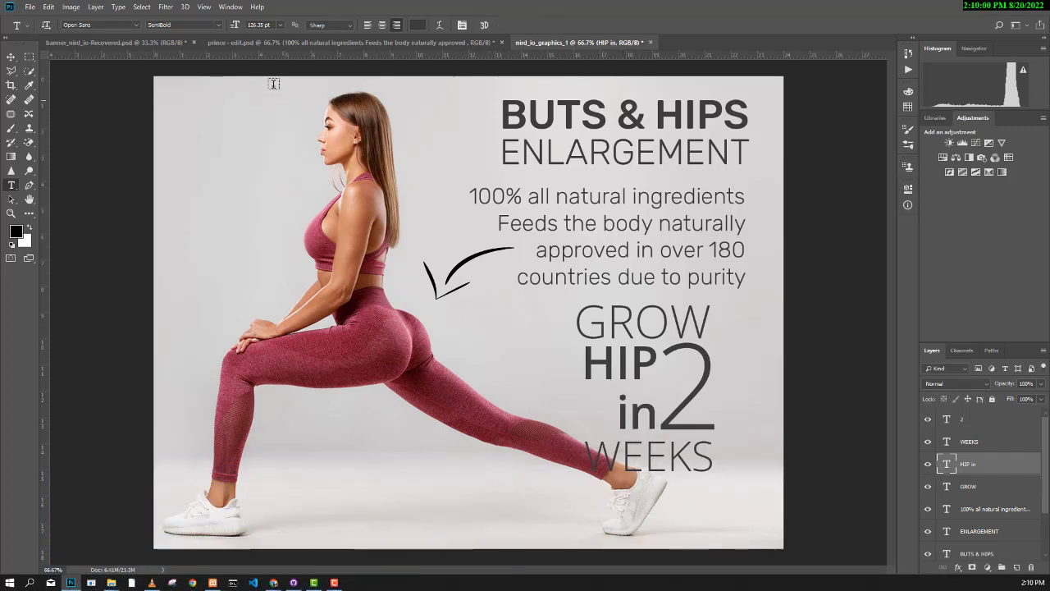
left_click(302, 45)
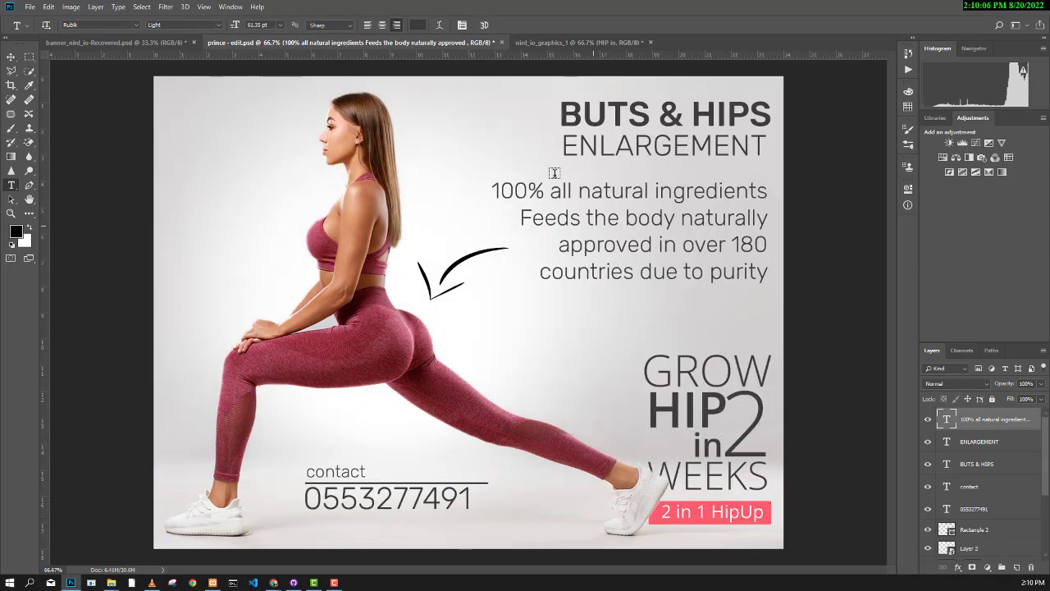
left_click(568, 44)
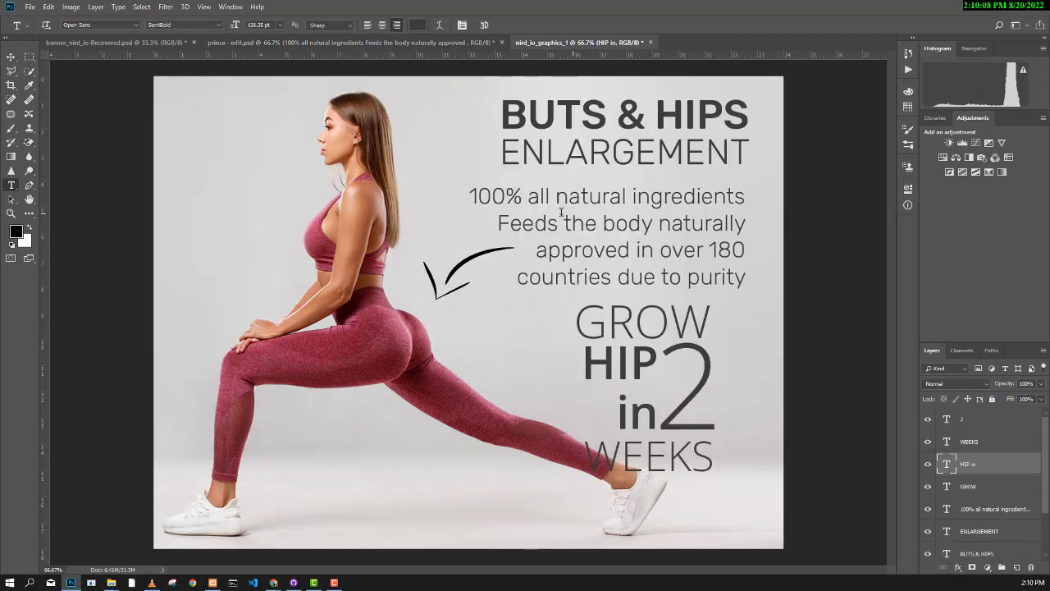
Draw a rectangle about 369 px wide and 80 px high directly beneath the word "WEEKS"
left_click(30, 214)
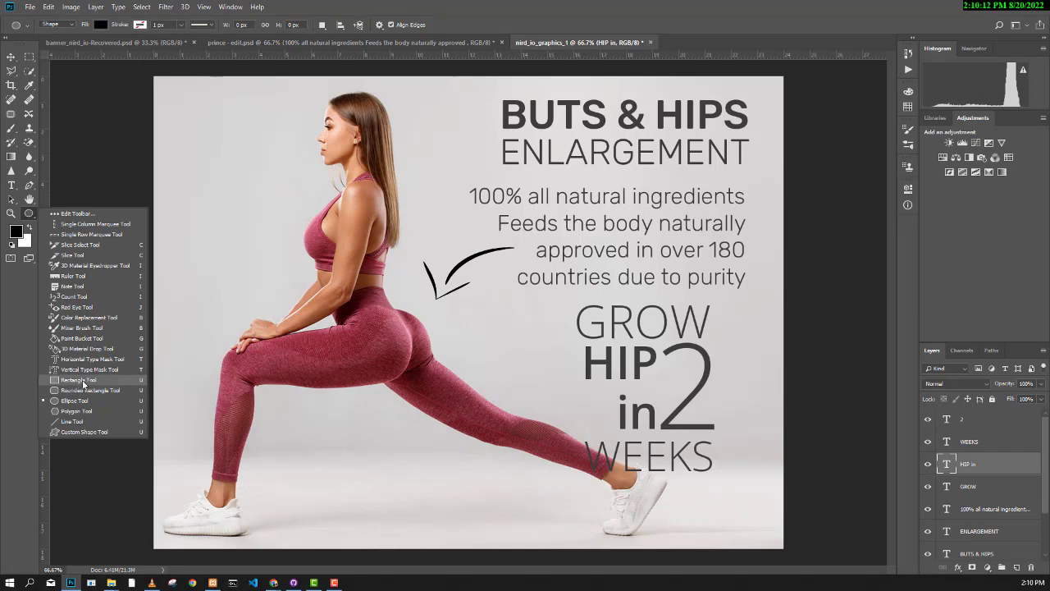
left_click(80, 381)
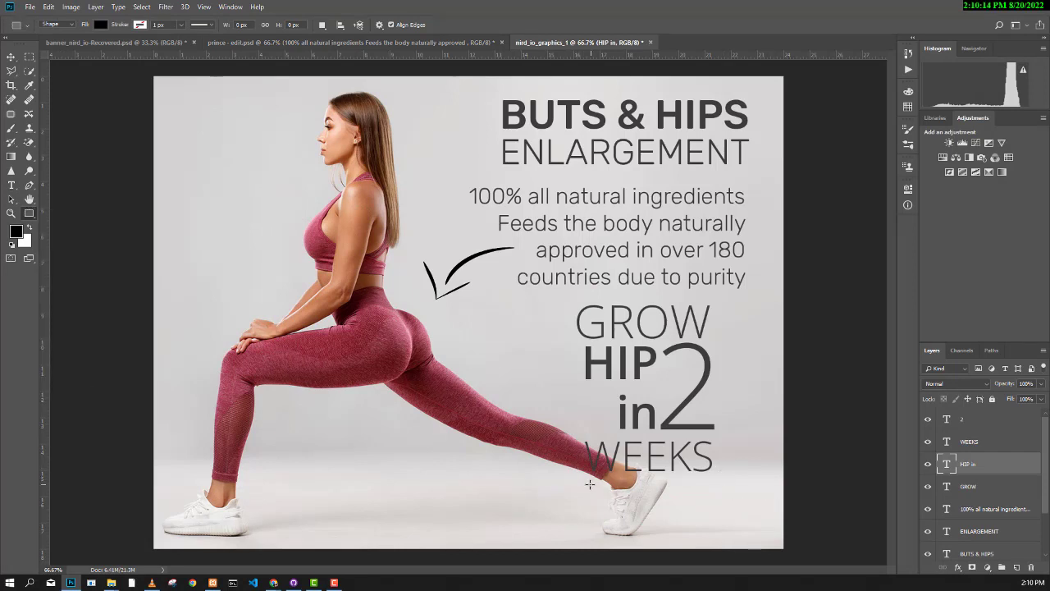
left_click_drag(582, 482, 717, 510)
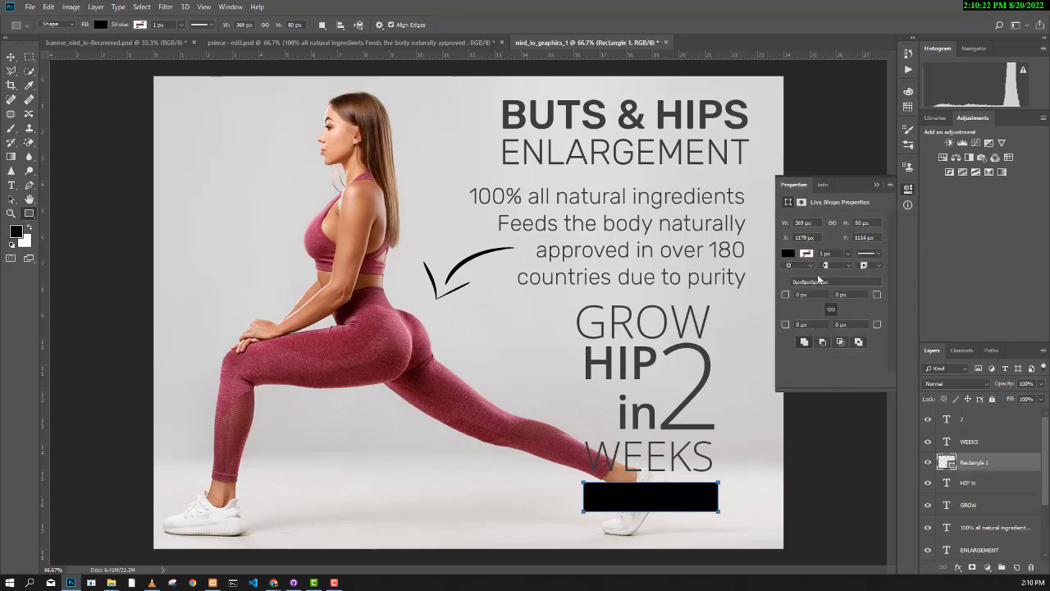
Set the rectangle's fill to a light coral red
left_click(789, 253)
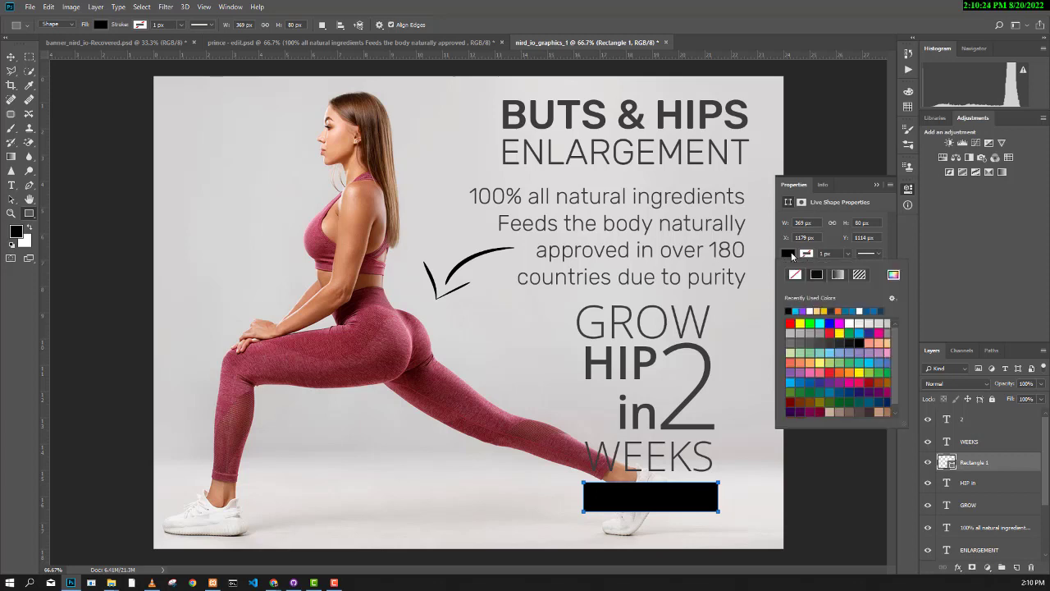
left_click(893, 276)
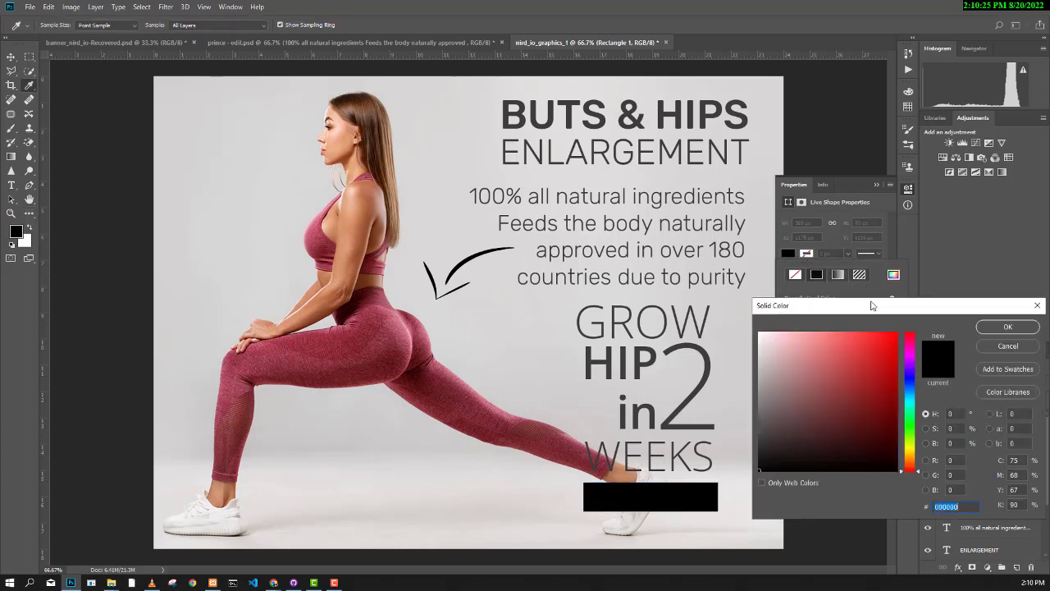
left_click(985, 343)
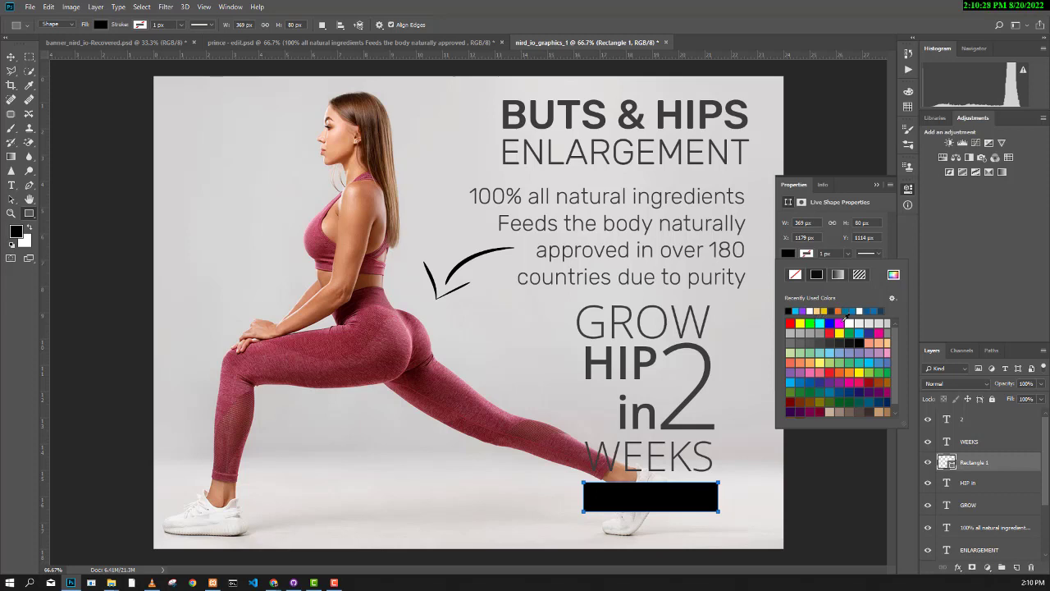
left_click(894, 275)
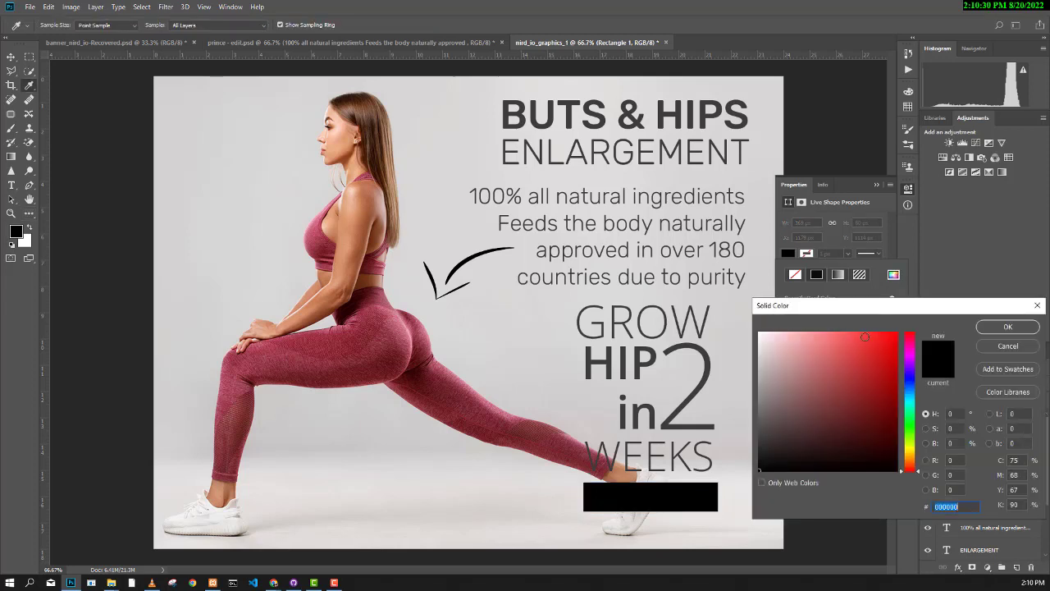
left_click_drag(870, 352, 841, 333)
left_click(984, 329)
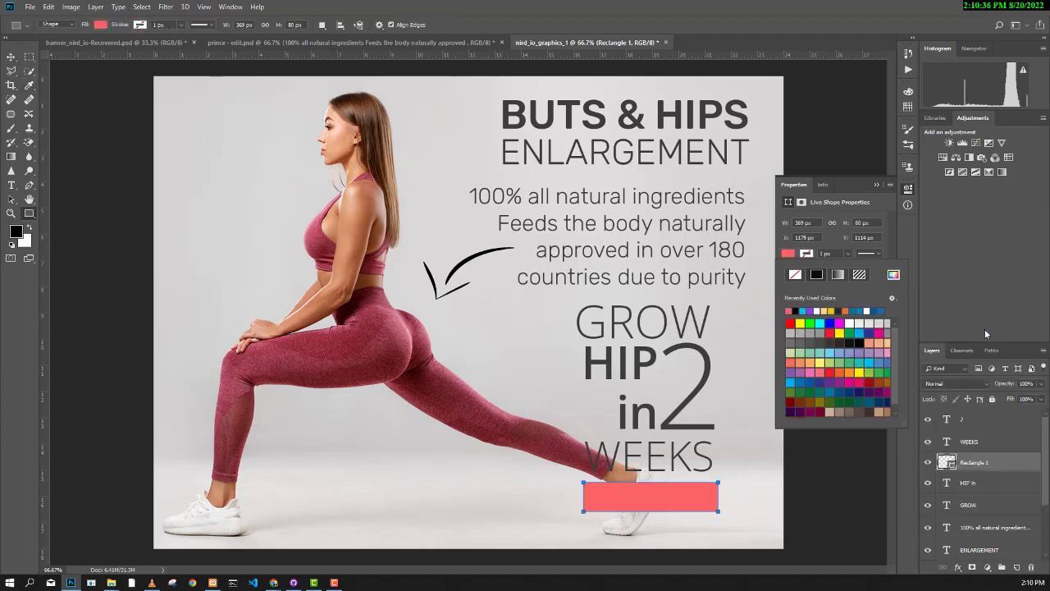
left_click(873, 187)
left_click(875, 184)
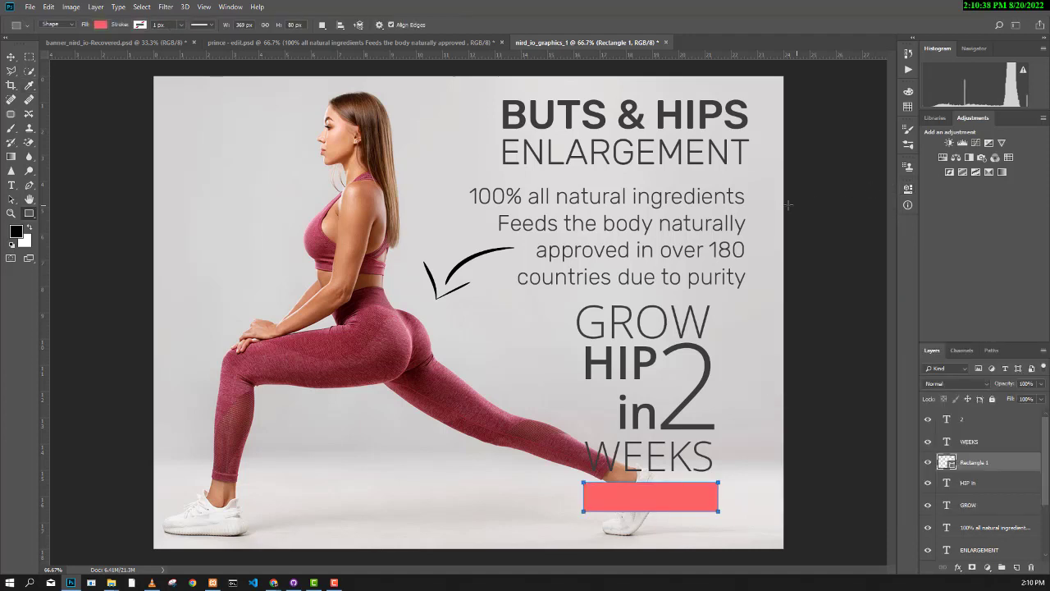
Check the tagline in prince - edit.psd and add the text "2 in 1 HipUp" in nird_io_graphics_1
left_click(418, 42)
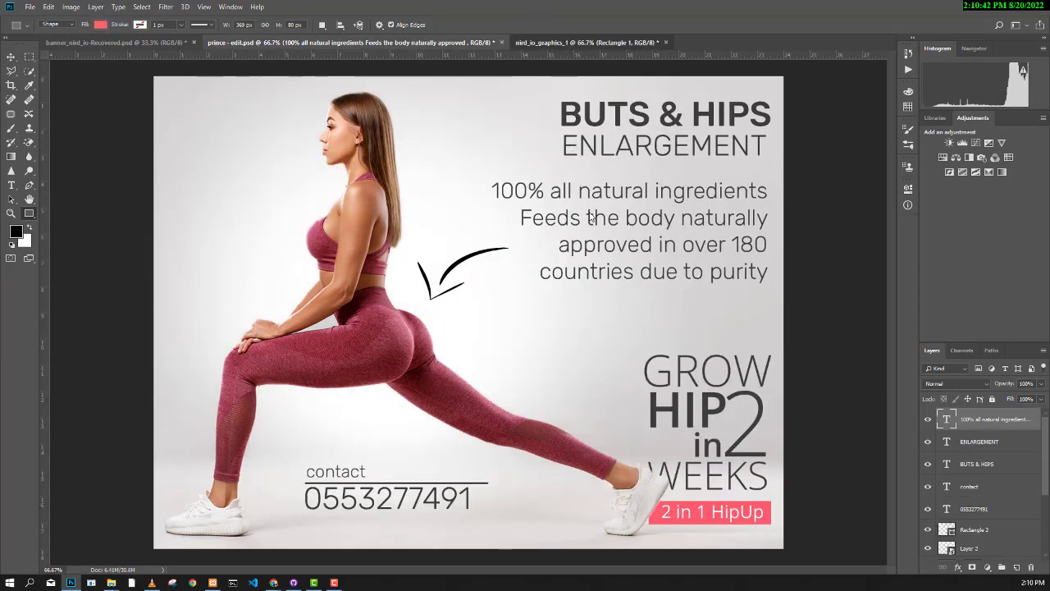
left_click(573, 43)
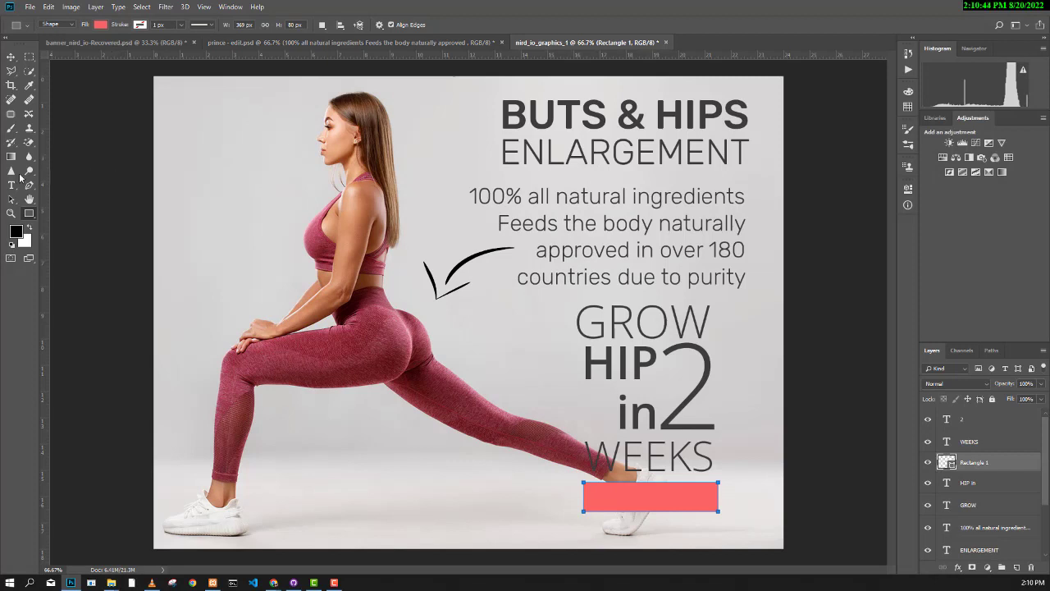
left_click(10, 186)
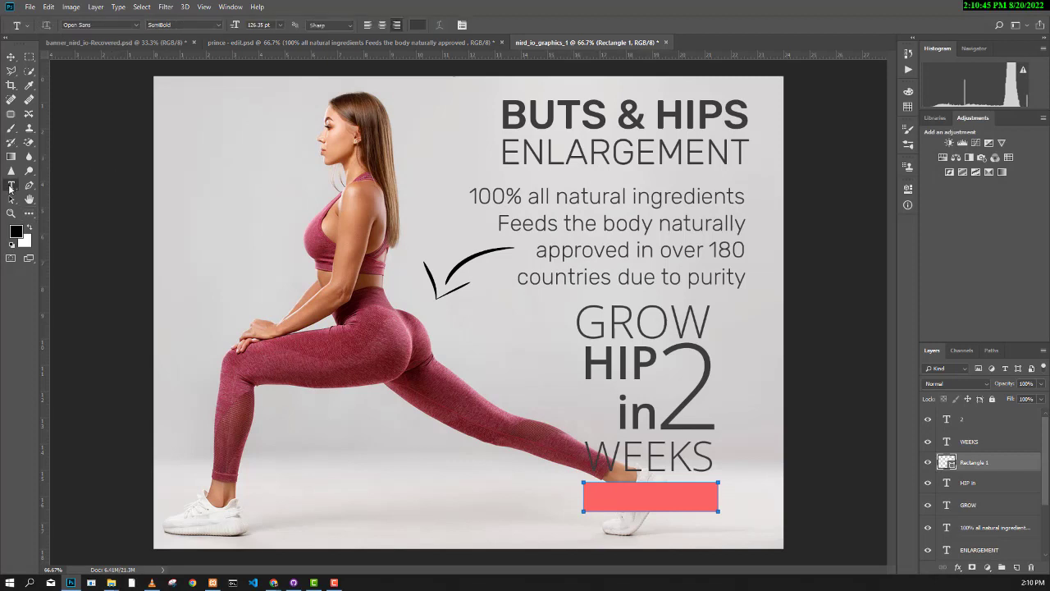
left_click(370, 461)
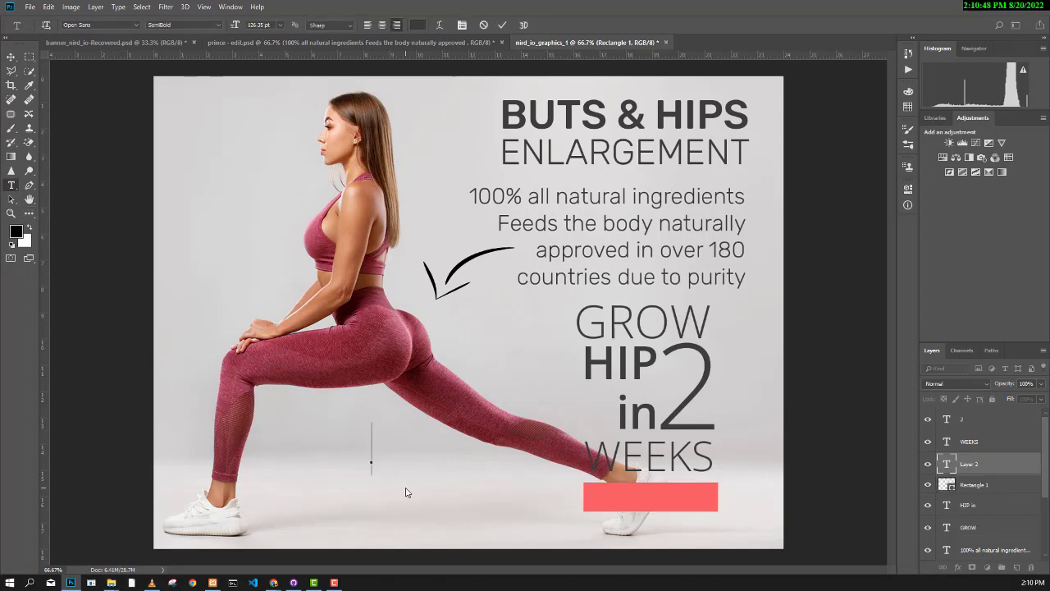
type("2 IN")
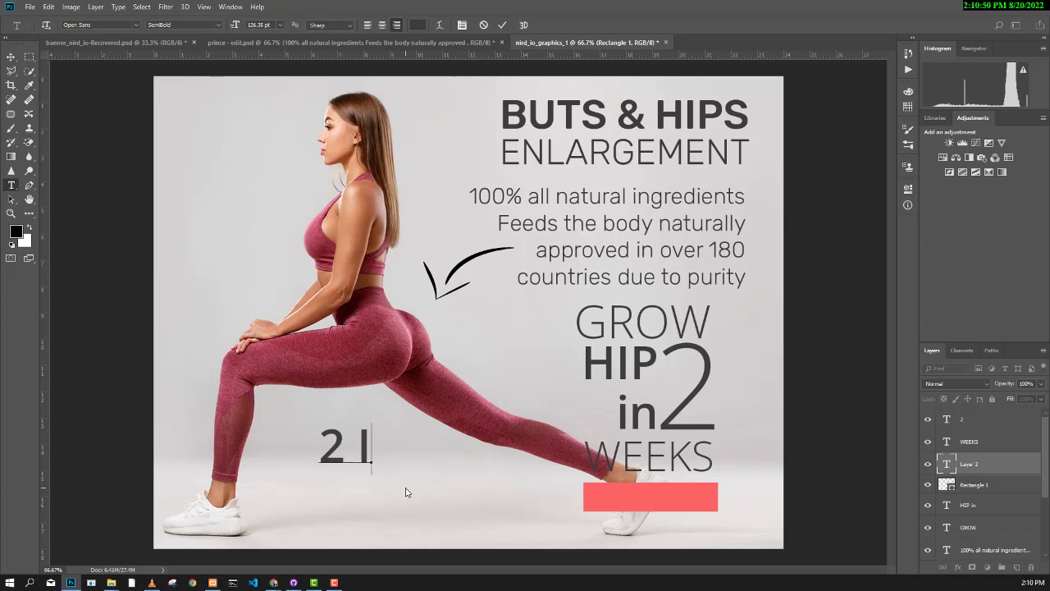
key("BackSpace")
key("BackSpace")
key("BackSpace")
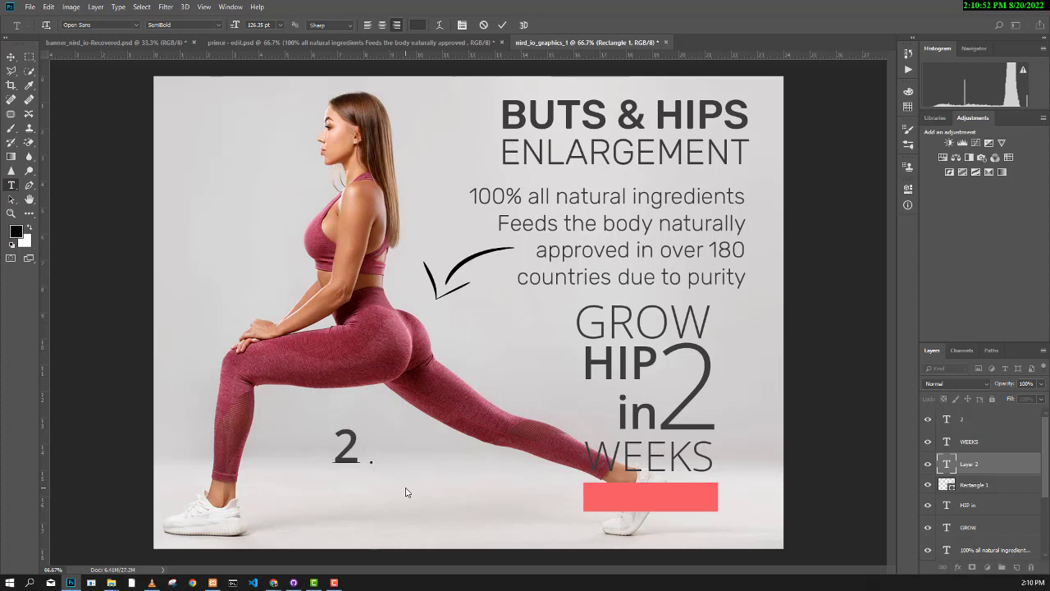
type("in 1")
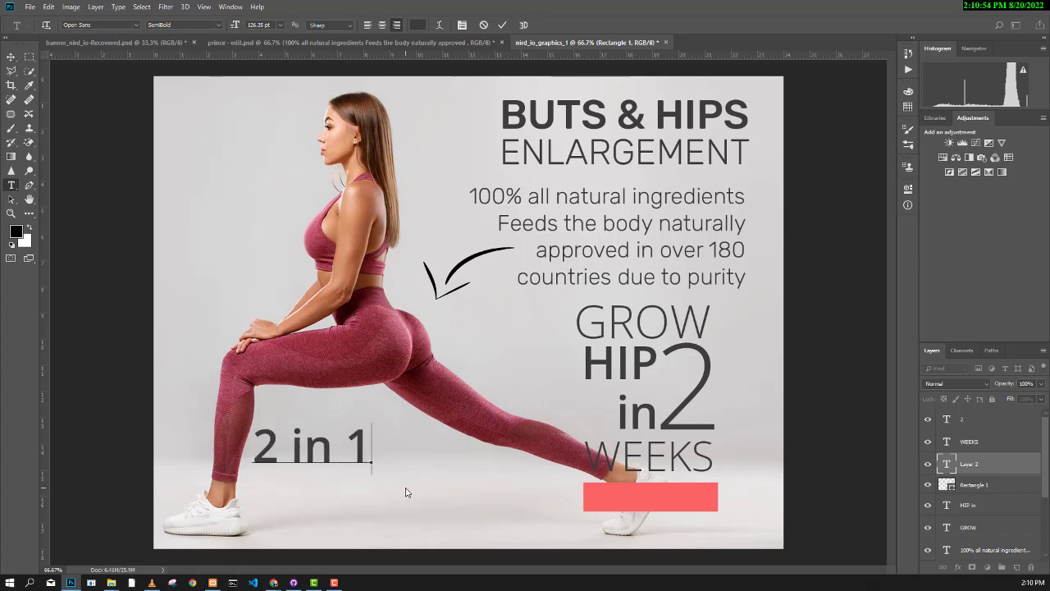
type(" Hip")
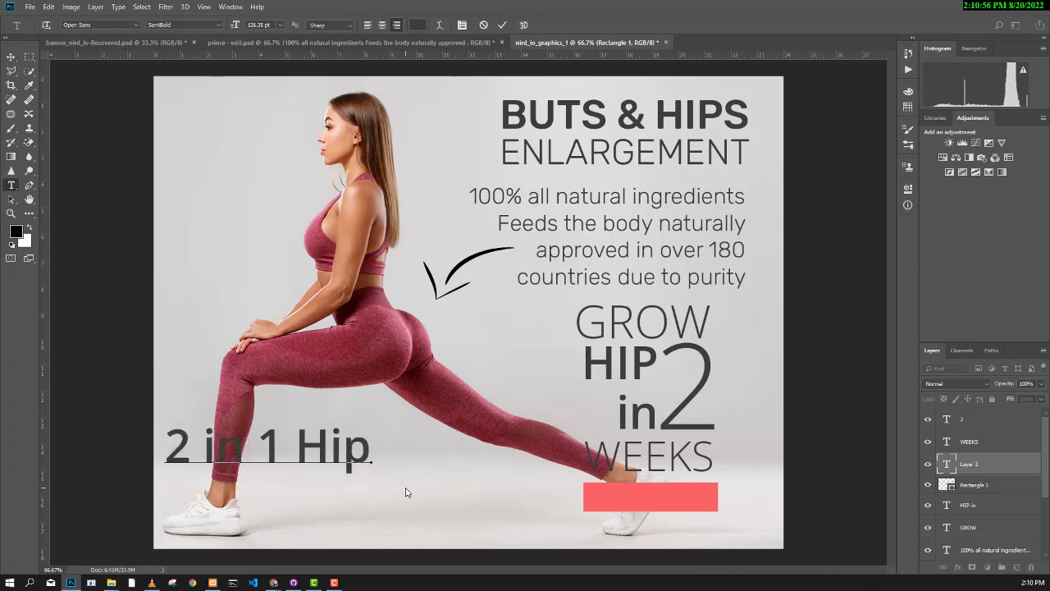
type("Up")
Set "2 in 1 HipUp" to Light at 61.35 pt and move it onto the coral rectangle
key("ctrl+a")
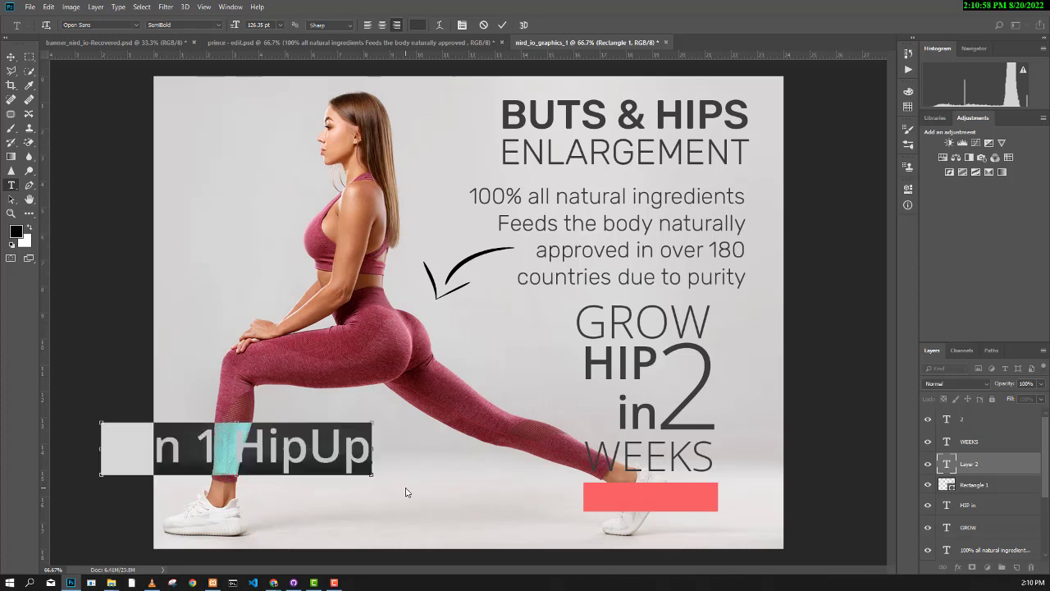
left_click_drag(361, 489, 654, 519)
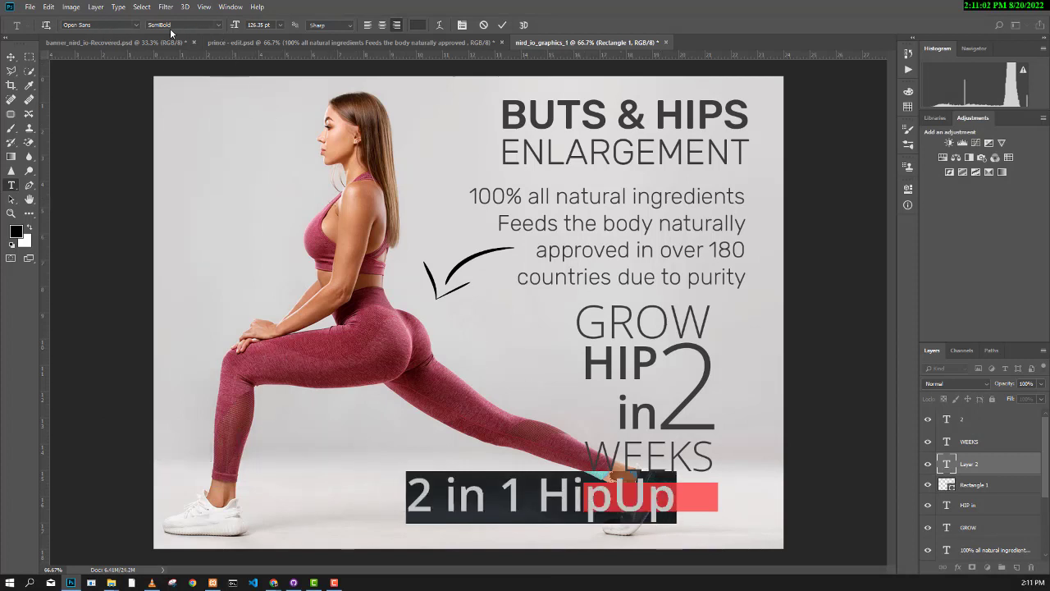
left_click(216, 26)
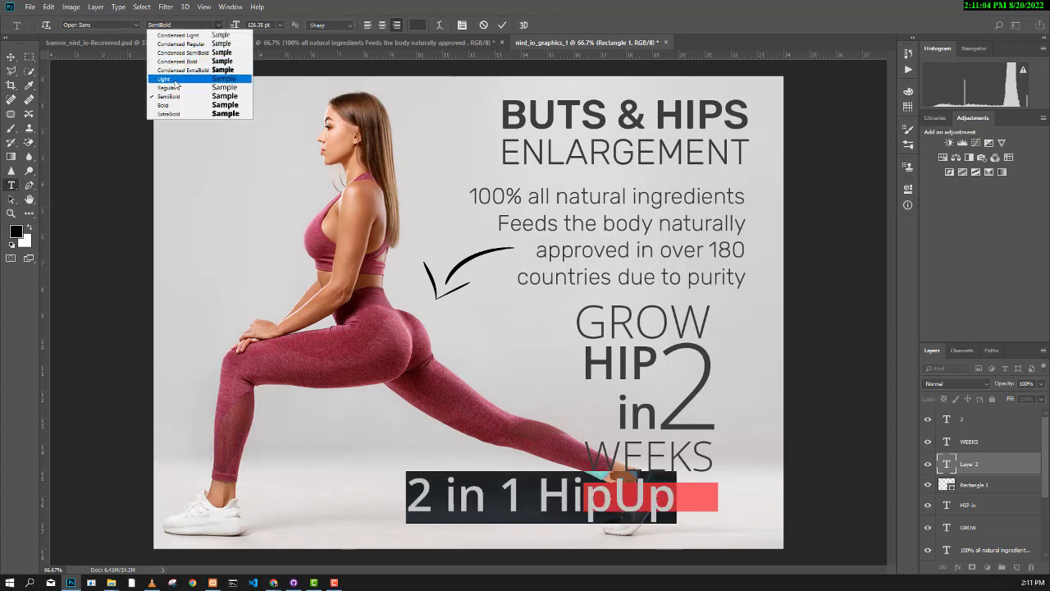
left_click(197, 79)
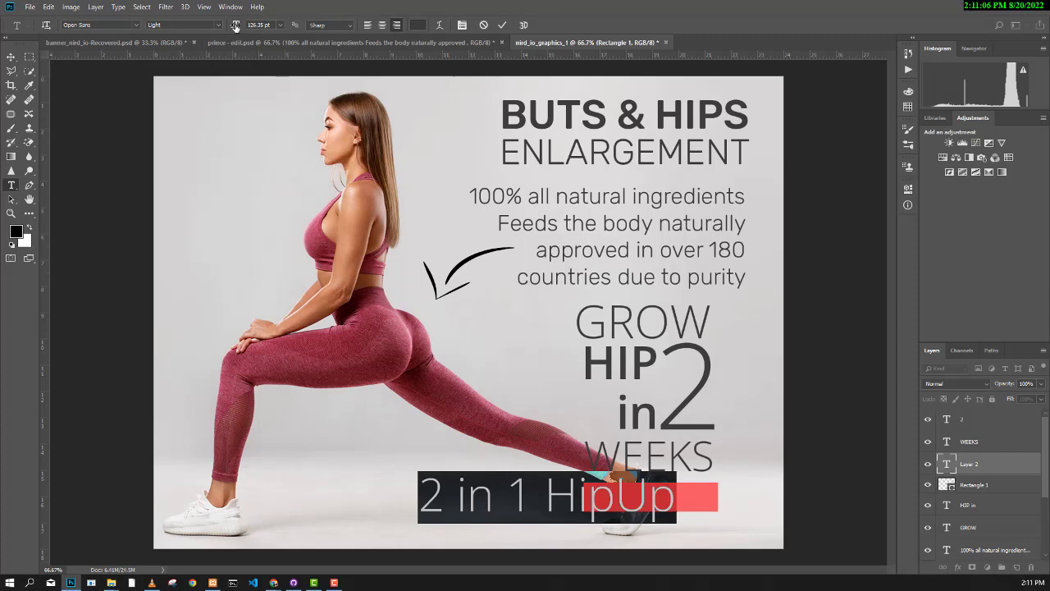
left_click_drag(236, 25, 185, 28)
left_click_drag(587, 525, 619, 522)
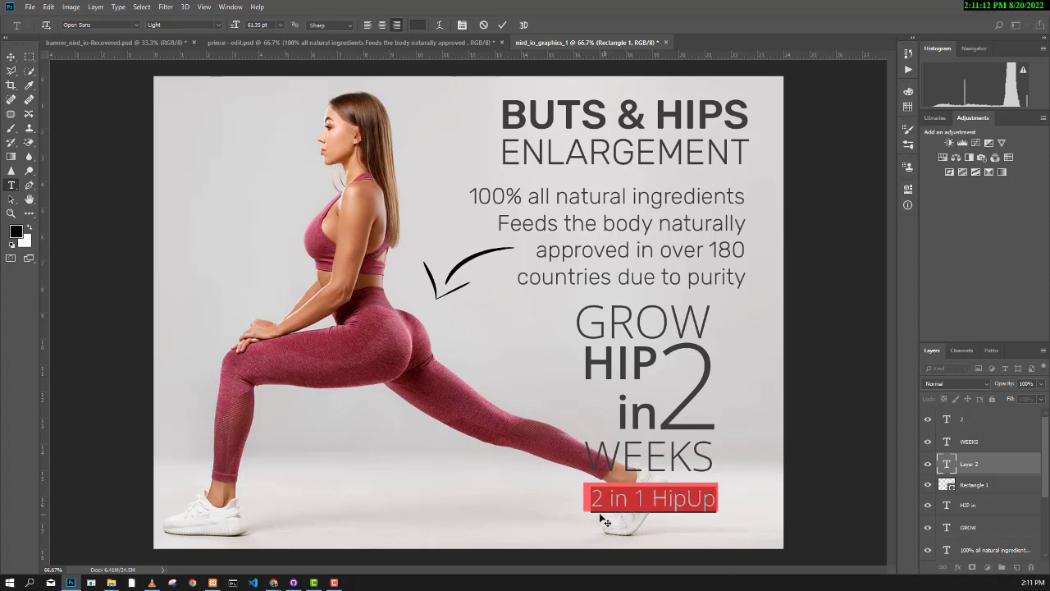
Reduce "2 in 1 HipUp" to 53.35 pt, center it on the coral rectangle and commit the text
left_click_drag(235, 25, 233, 26)
left_click(618, 363)
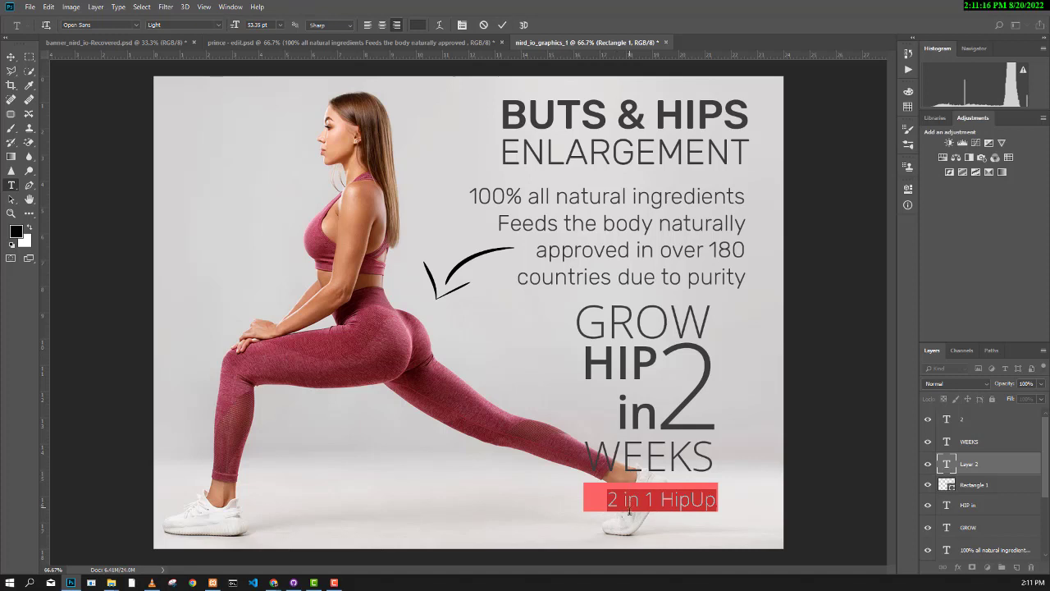
left_click_drag(630, 515, 621, 521)
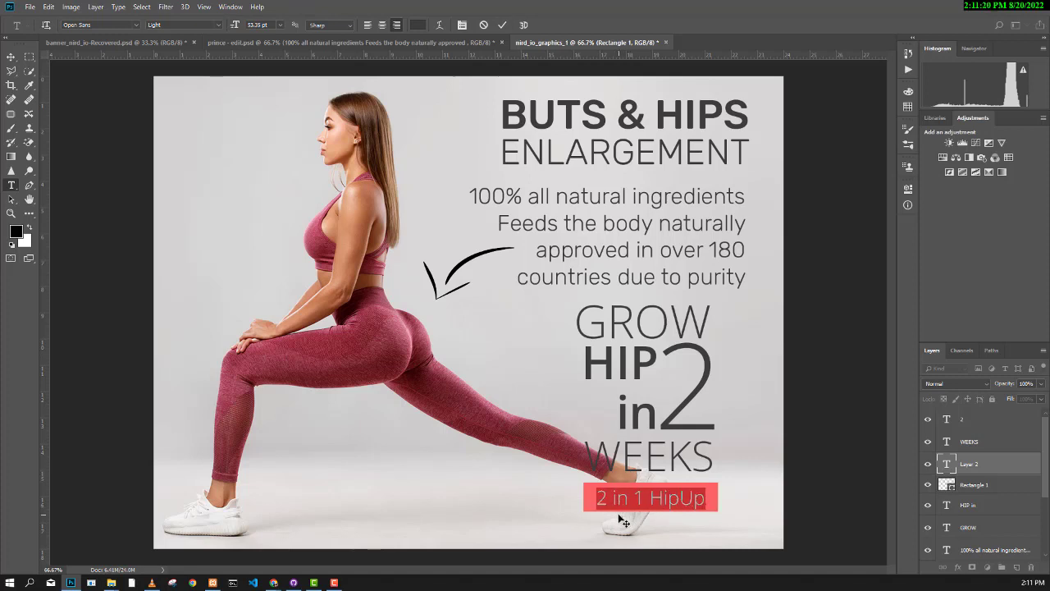
left_click(502, 26)
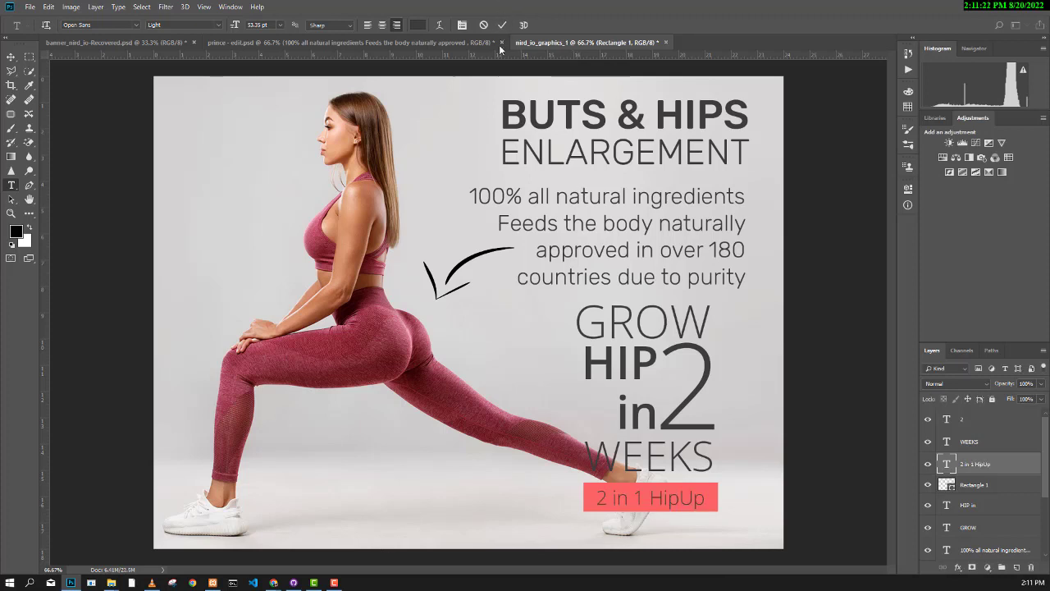
Compare the tagline with prince - edit.psd and set "2 in 1 HipUp" to Regular in nird_io_graphics_1
left_click(11, 56)
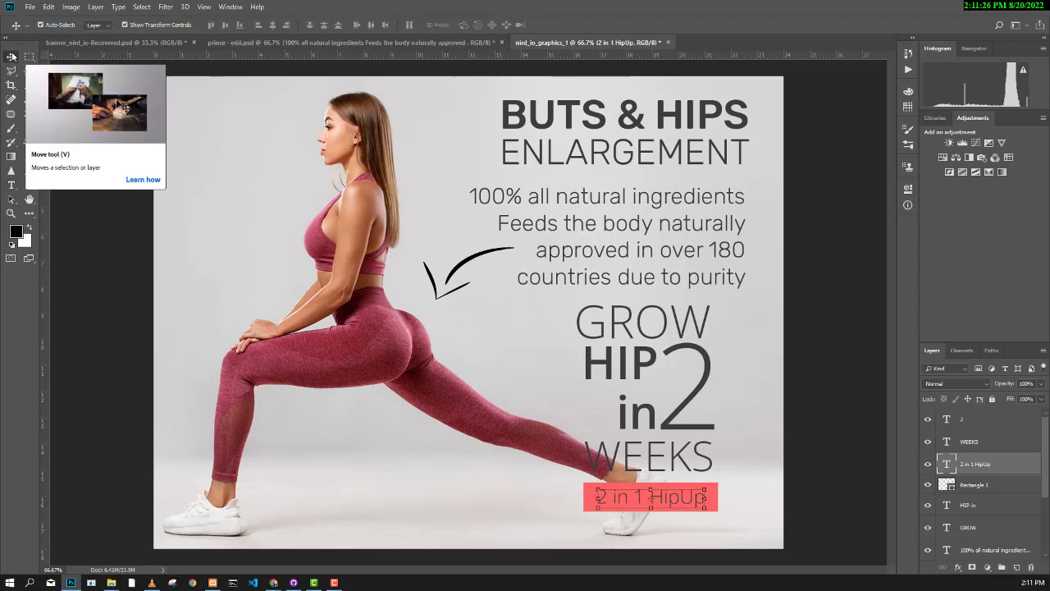
left_click(309, 42)
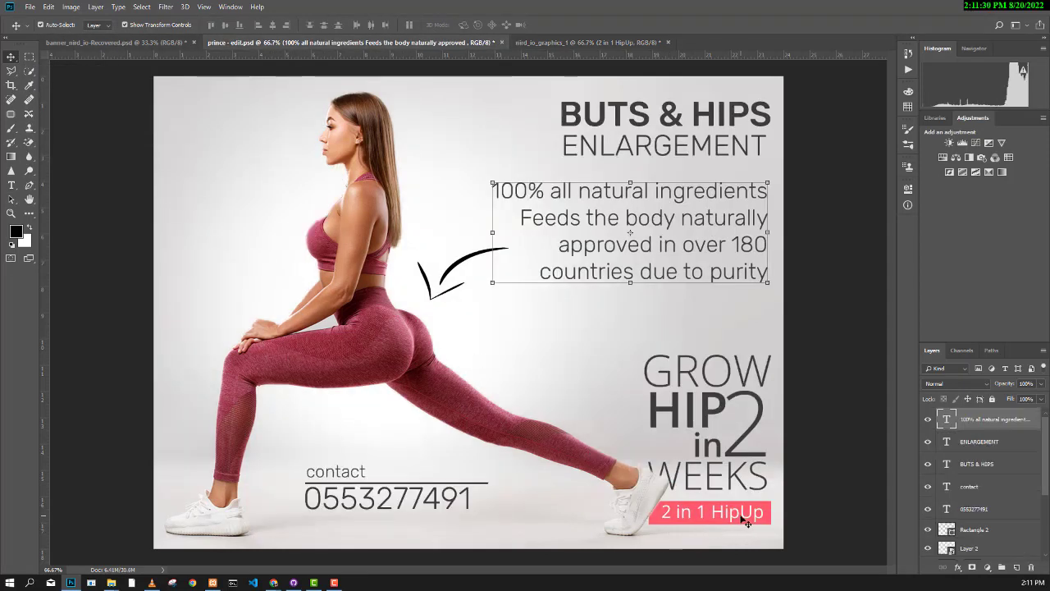
left_click(566, 42)
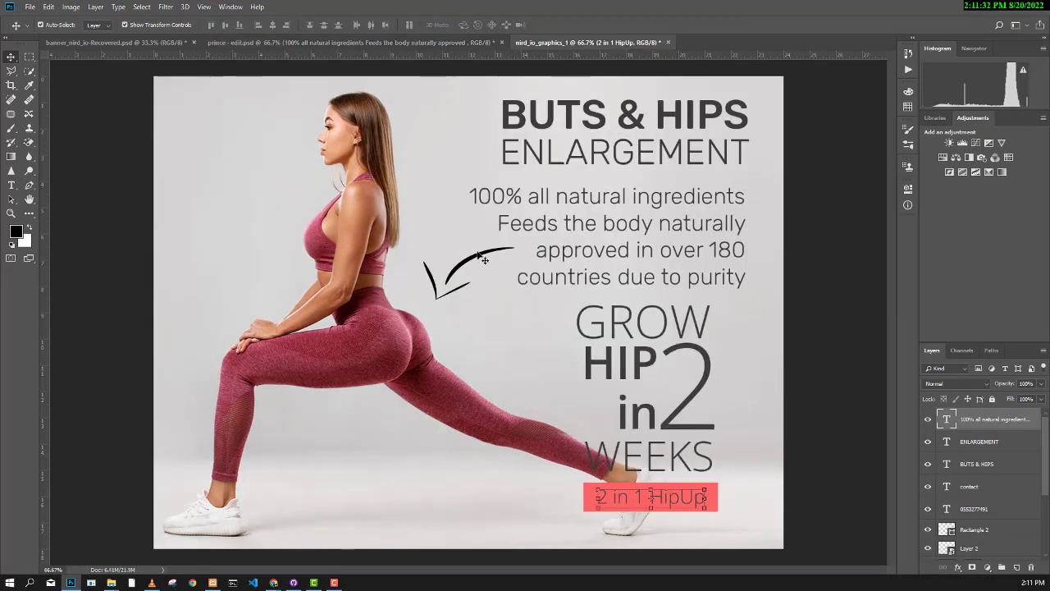
left_click(11, 185)
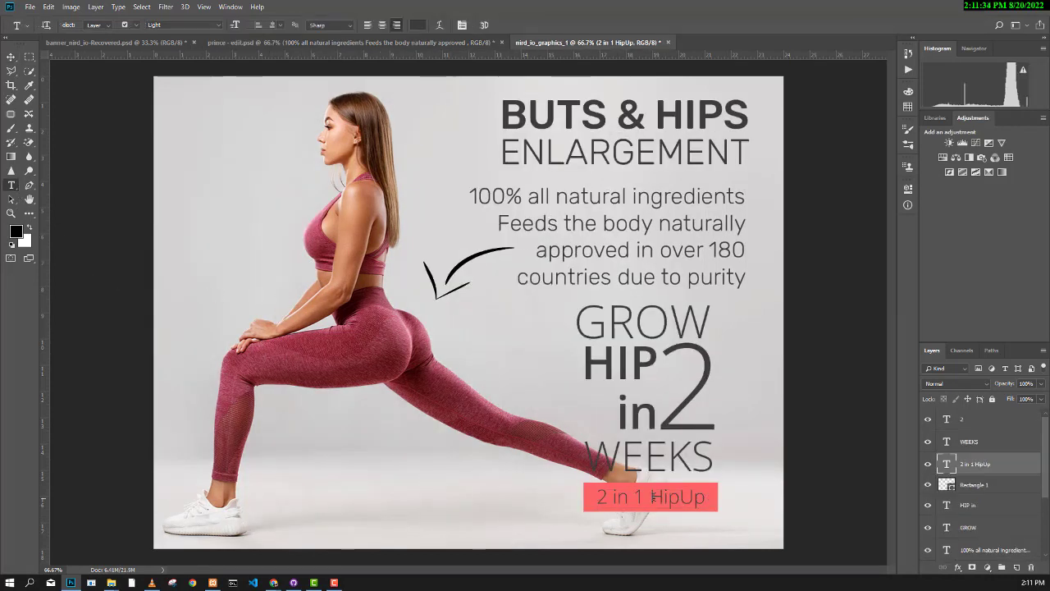
left_click(651, 497)
key("ctrl+a")
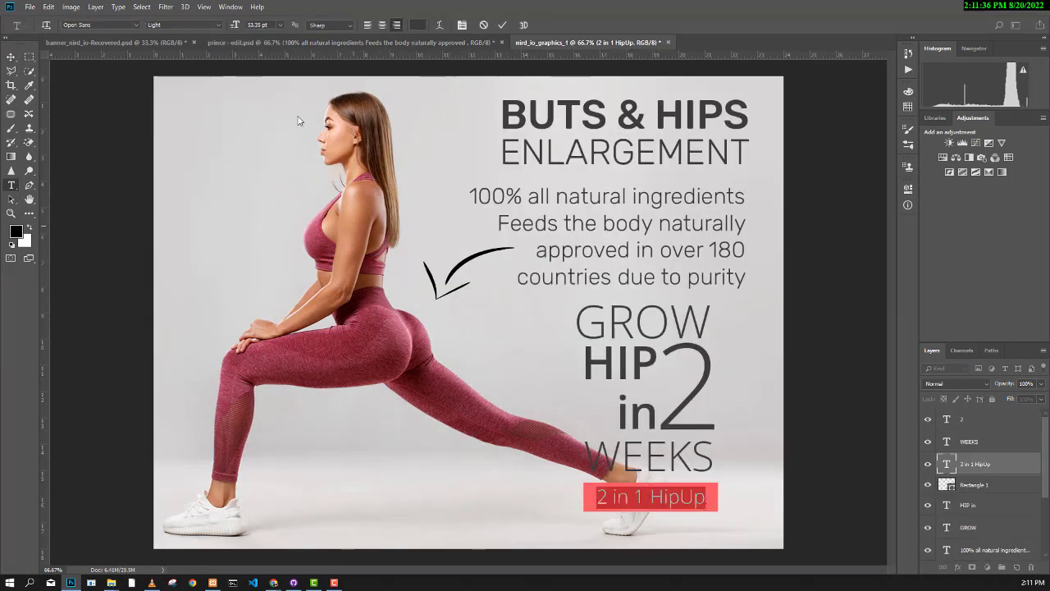
left_click(225, 26)
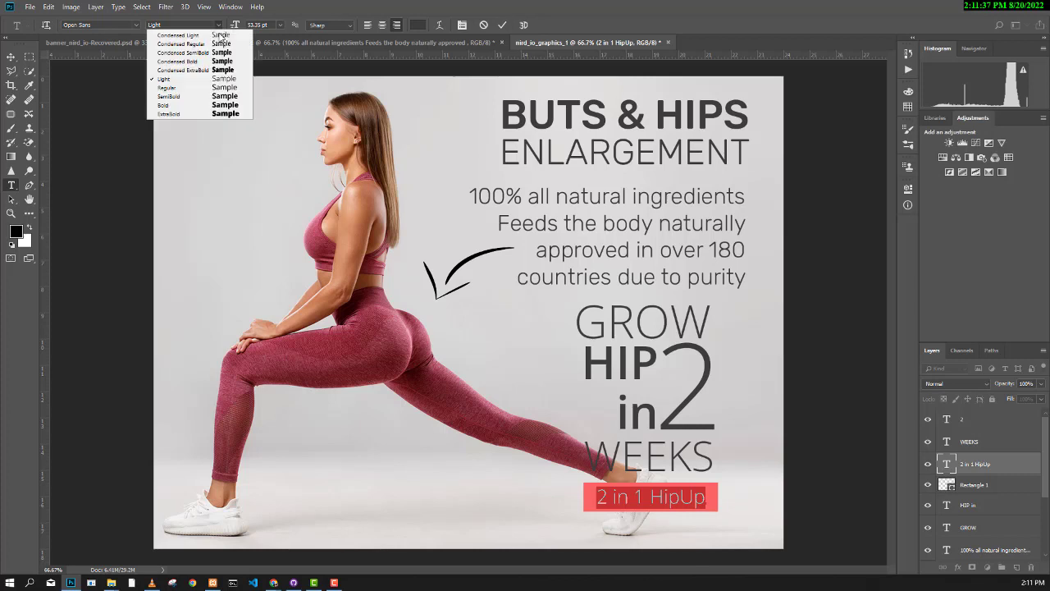
left_click(209, 89)
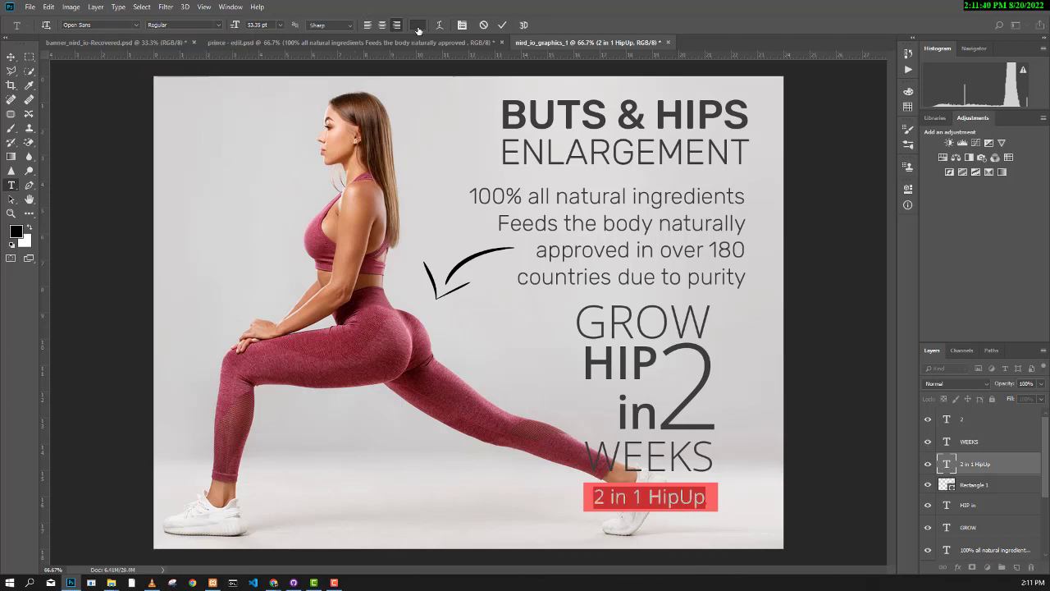
Change the color of "2 in 1 HipUp" to white (ffffff) and commit the text
left_click(418, 26)
type("ffffff")
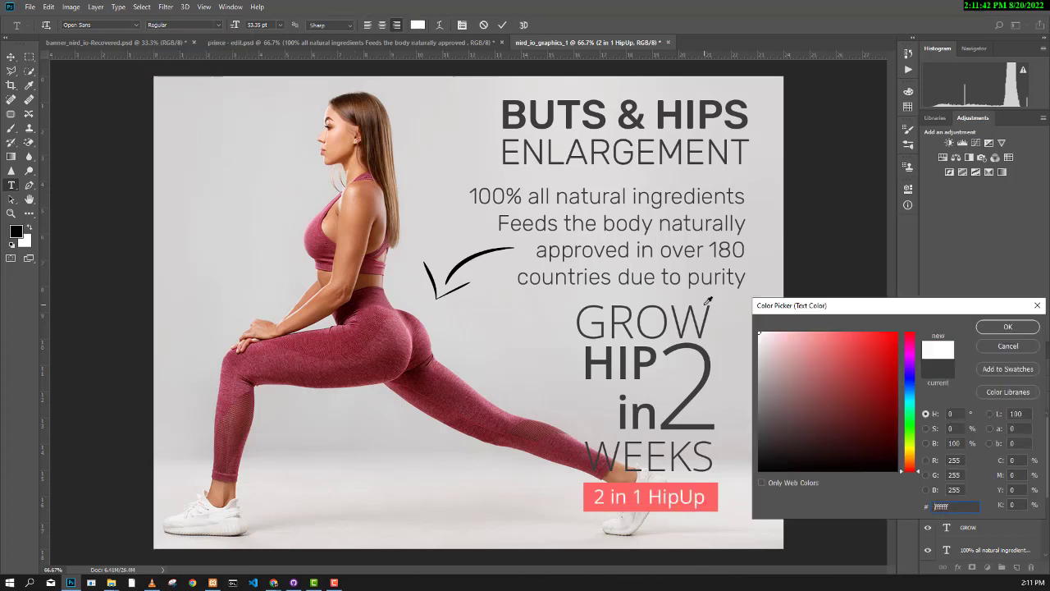
left_click(998, 328)
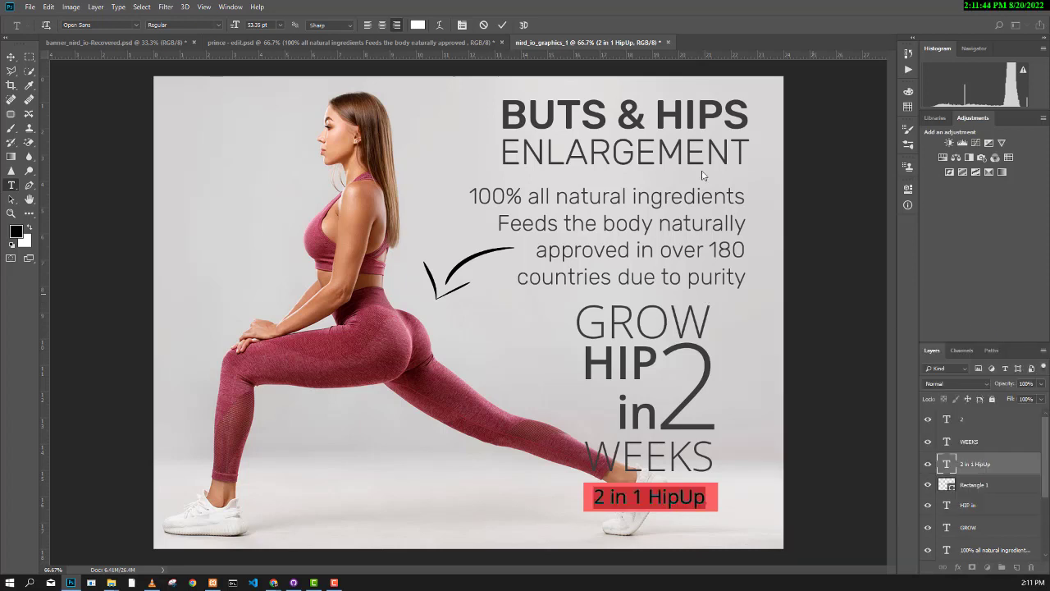
left_click(502, 25)
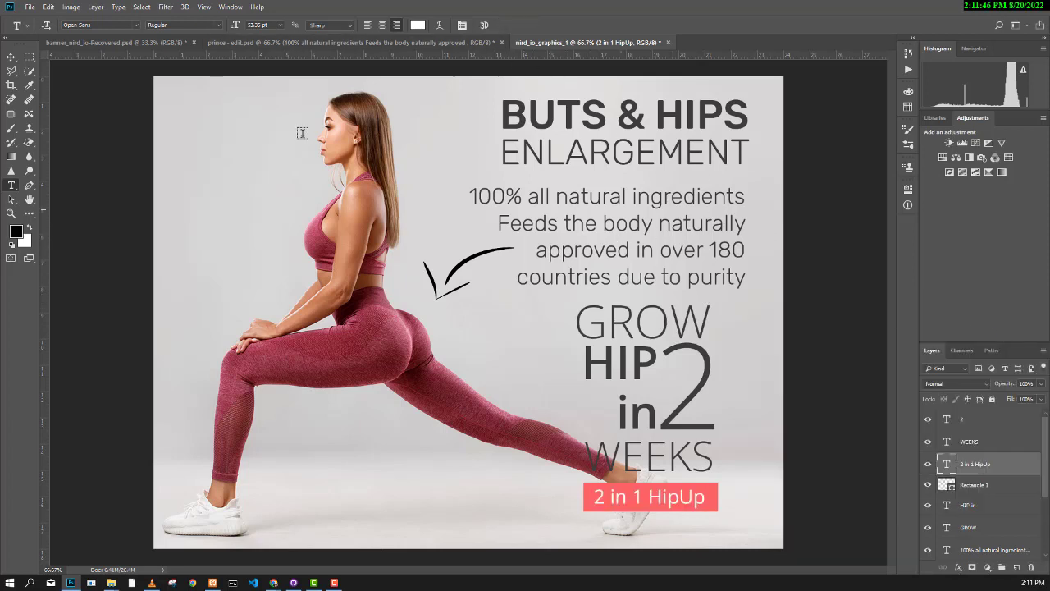
Scale the benefits paragraph down to 92.36% and align its right edge with the headings, closer beneath ENLARGEMENT
key("v")
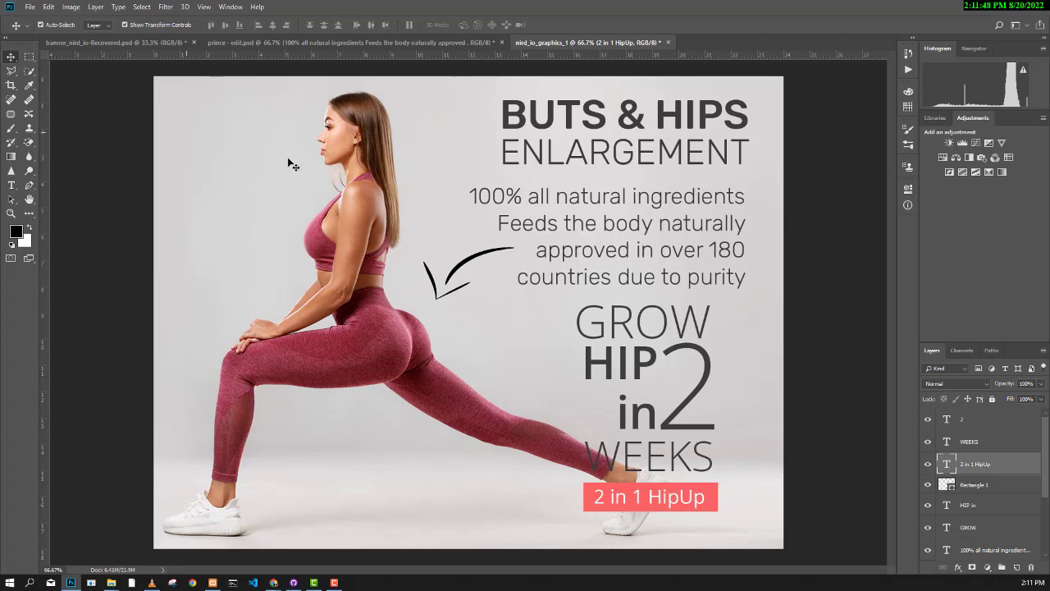
left_click(292, 164)
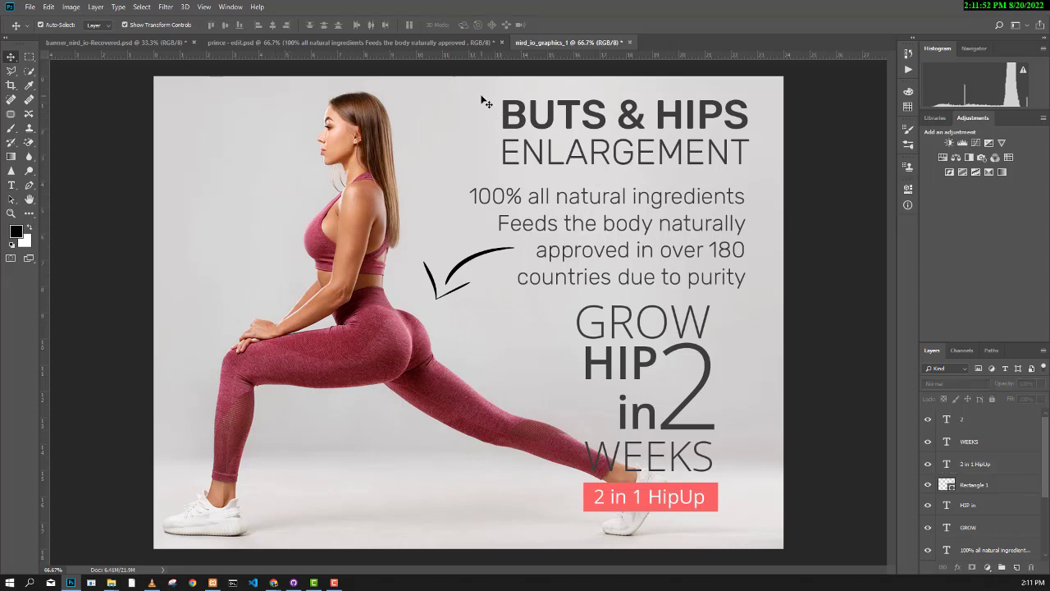
left_click_drag(485, 96, 740, 149)
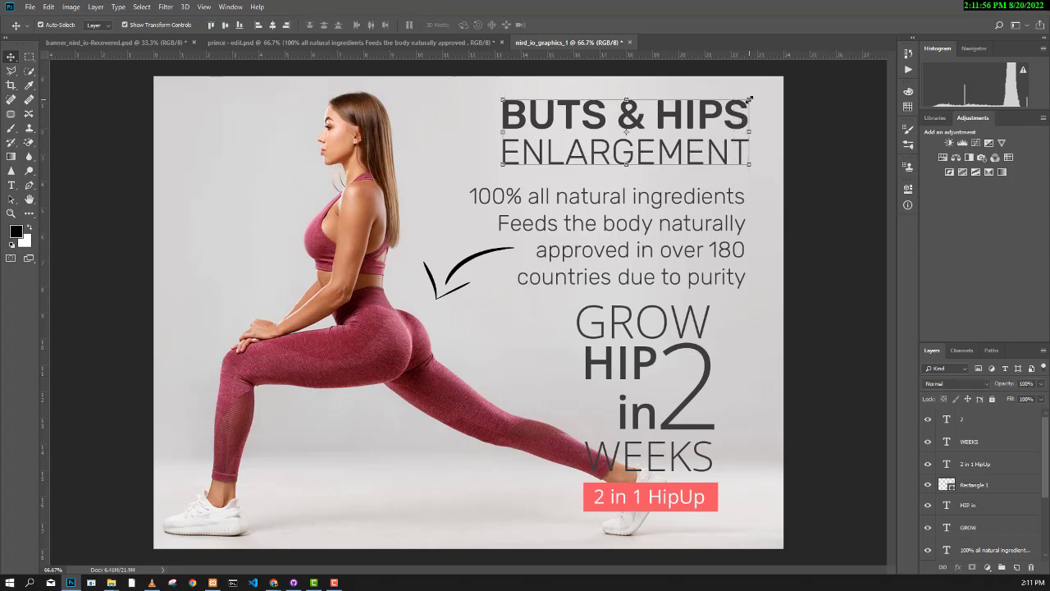
left_click(718, 205)
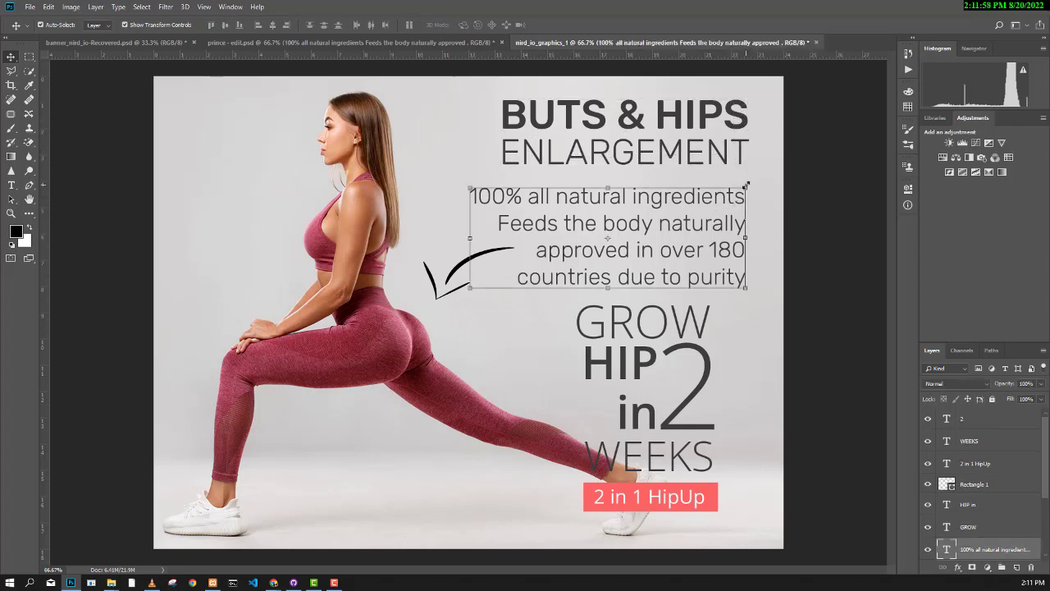
left_click(745, 185)
left_click_drag(745, 186, 734, 190)
left_click(494, 24)
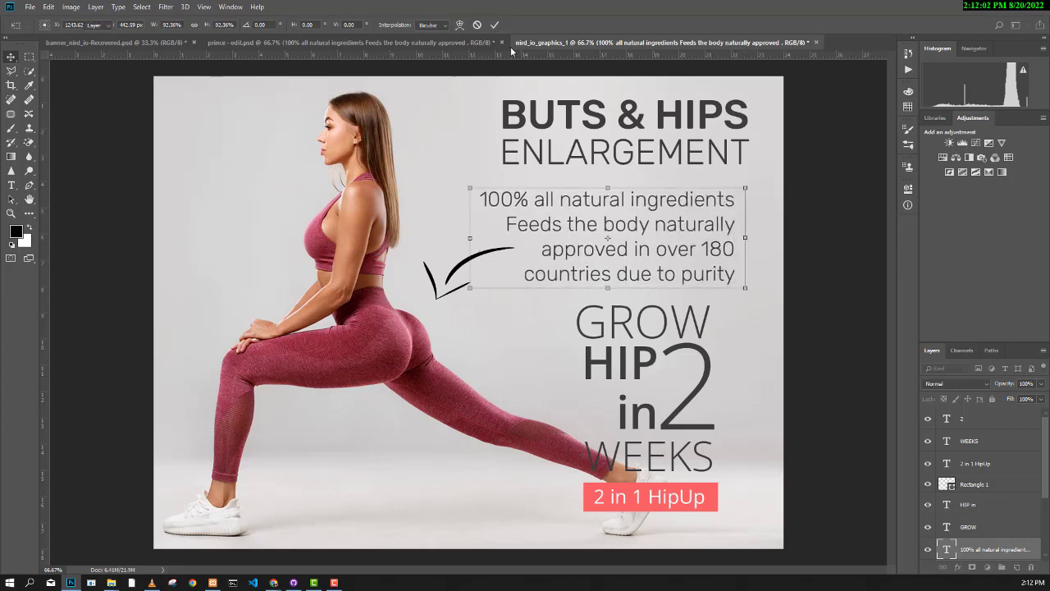
left_click_drag(607, 274, 620, 268)
left_click(821, 300)
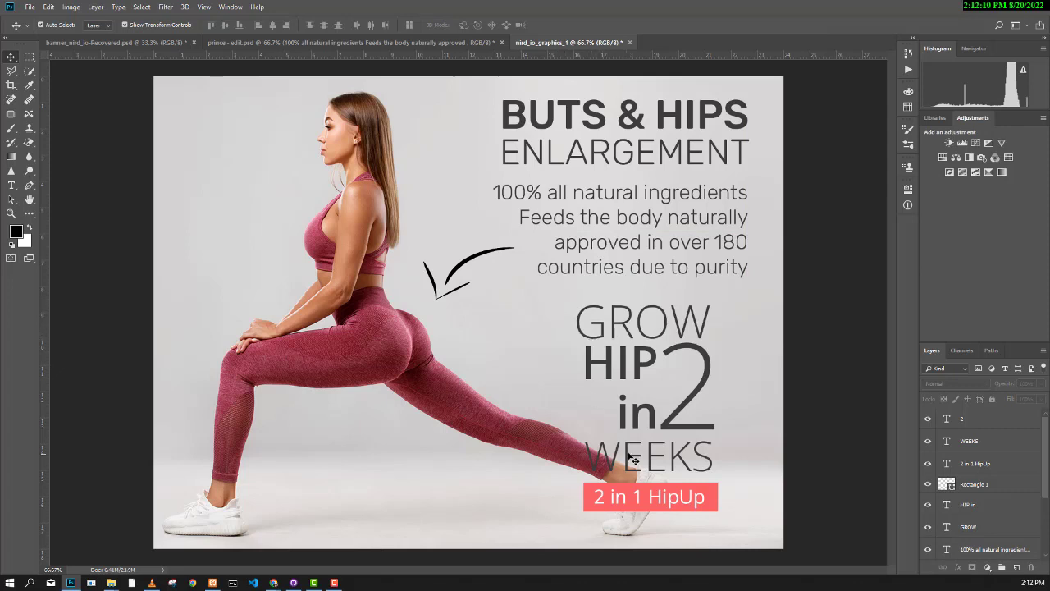
Select all slogan layers from GROW through the 2 in 1 HipUp label and convert them to one smart object
left_click(656, 414)
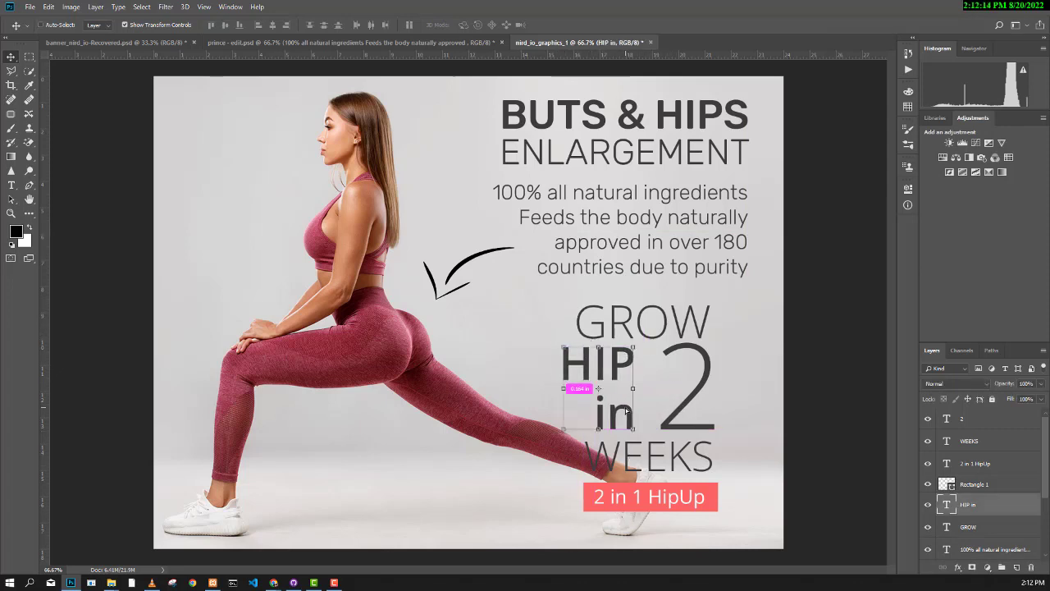
left_click(548, 304)
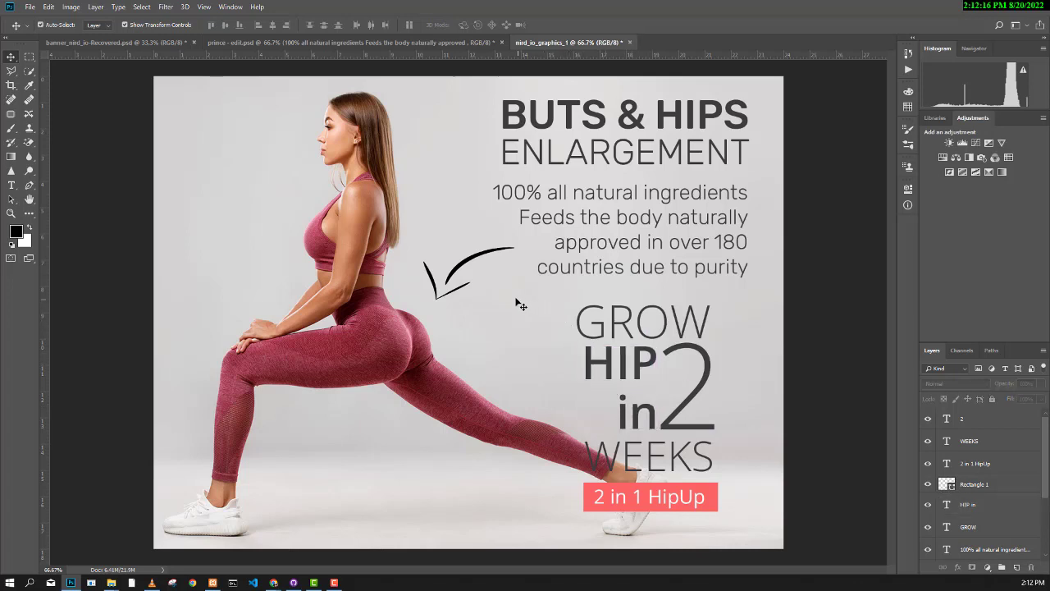
left_click_drag(508, 295, 719, 522)
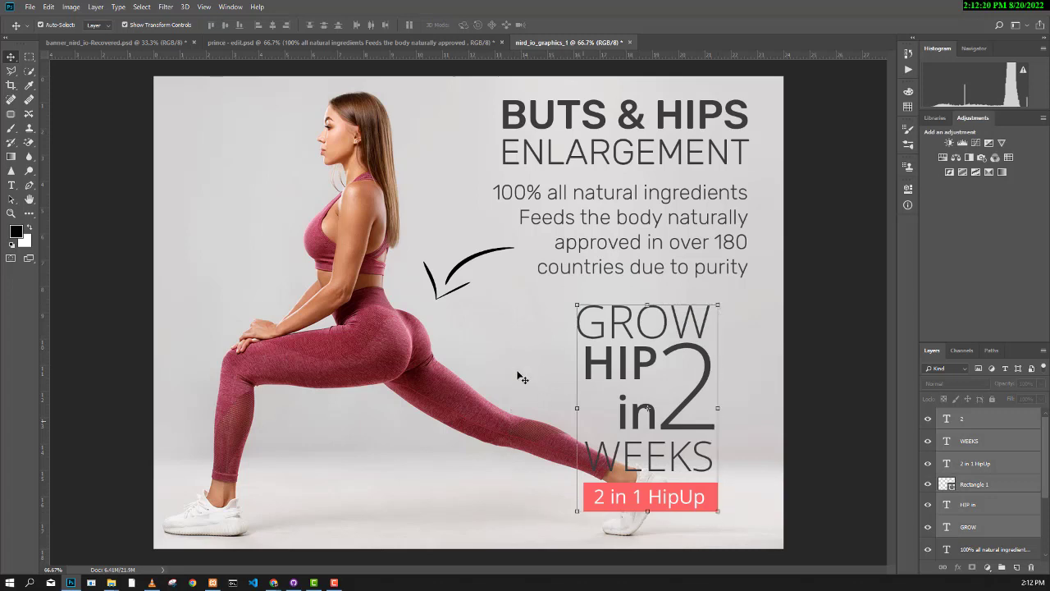
left_click(493, 322)
left_click_drag(494, 311, 719, 519)
right_click(999, 452)
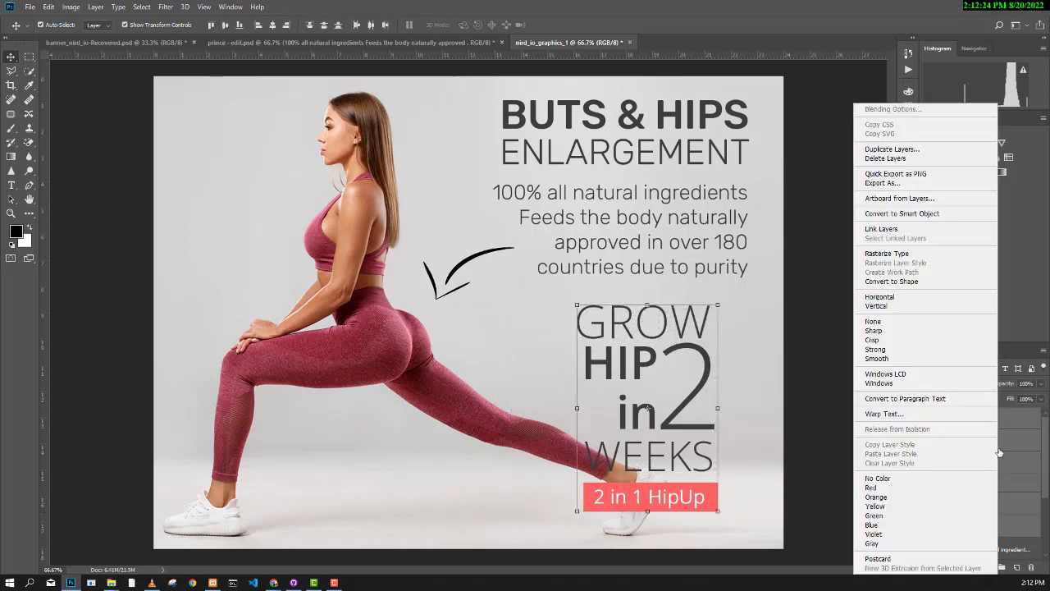
left_click(908, 215)
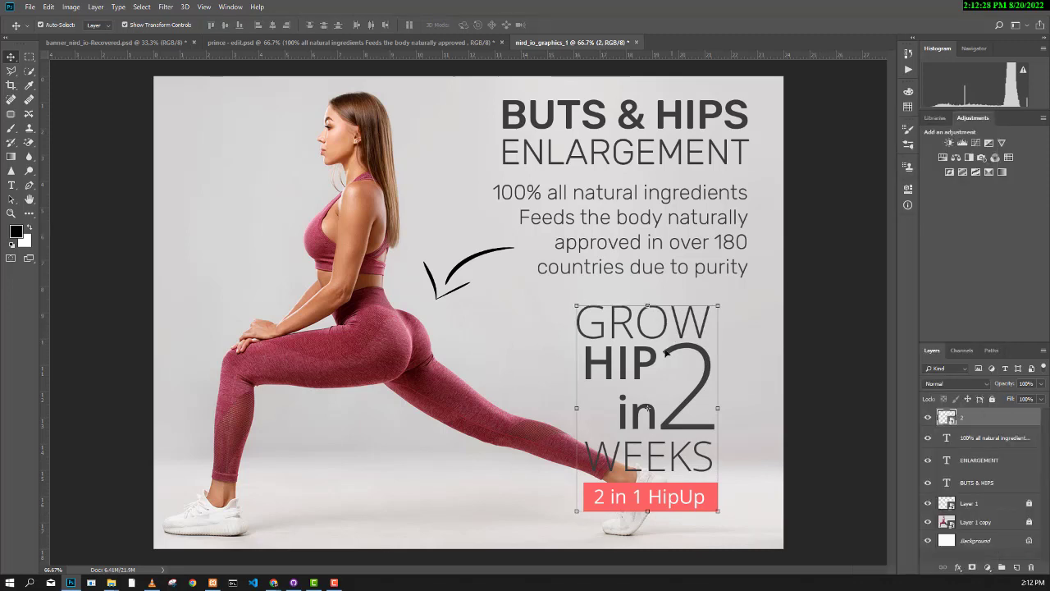
Move the slogan smart object right to the headings' right edge and scale it down proportionally
left_click_drag(645, 358, 671, 358)
left_click(750, 307)
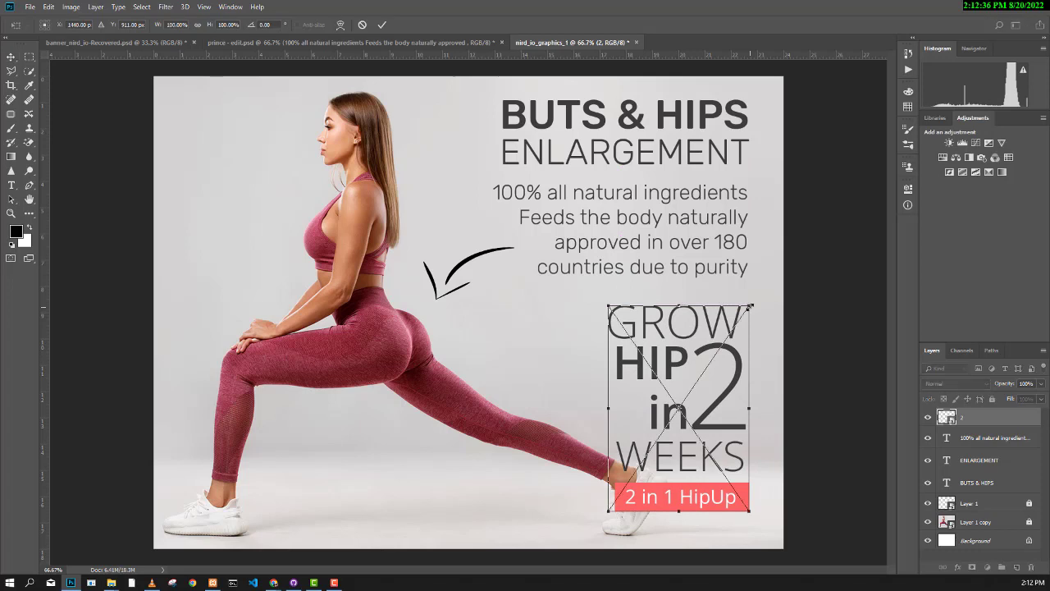
left_click_drag(750, 307, 732, 329)
left_click(383, 24)
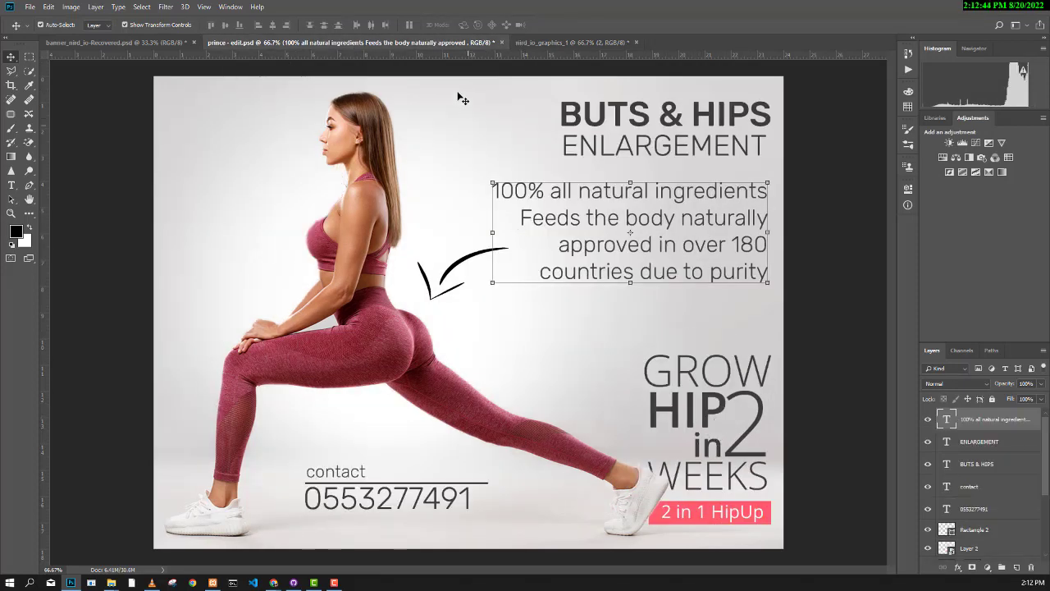
Check the slogan's placement in prince - edit.psd and move the smart object to the flyer's lower-right corner, right-aligned with the headings
left_click(552, 43)
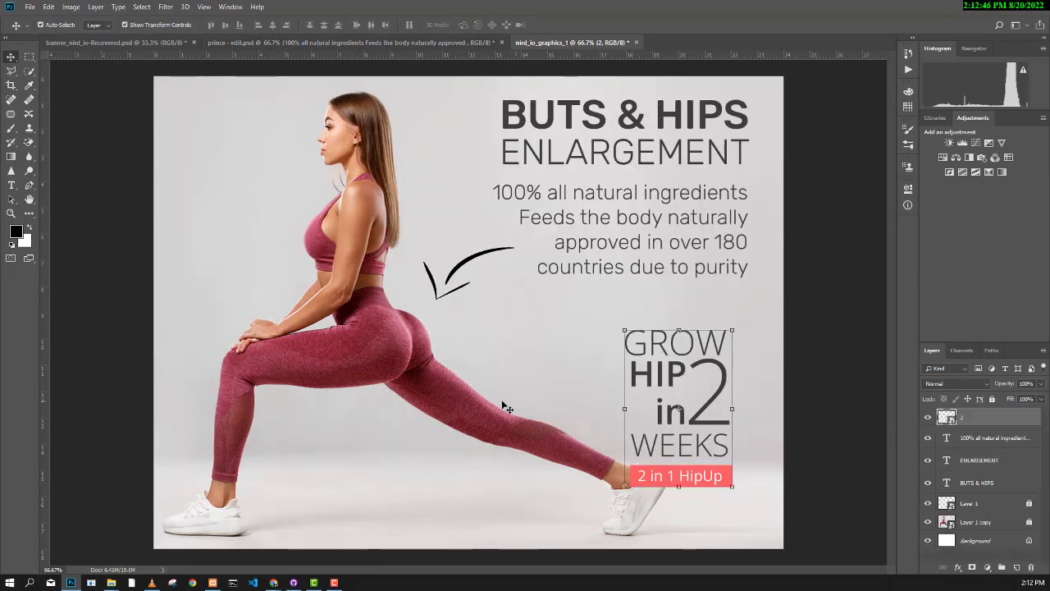
left_click(503, 408)
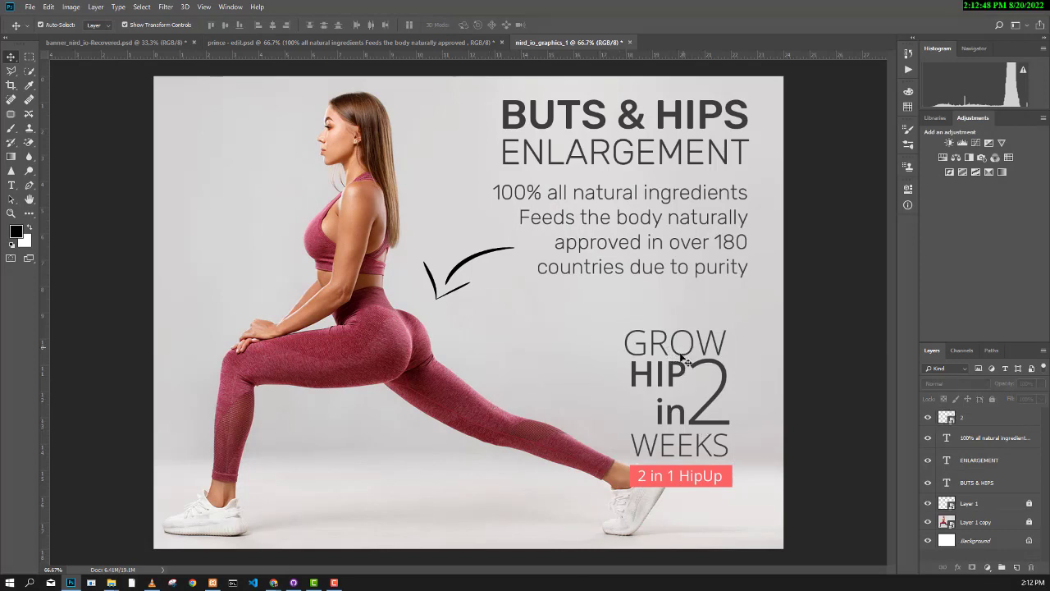
left_click(685, 361)
left_click_drag(711, 475, 730, 502)
left_click_drag(729, 508, 729, 508)
left_click(489, 342)
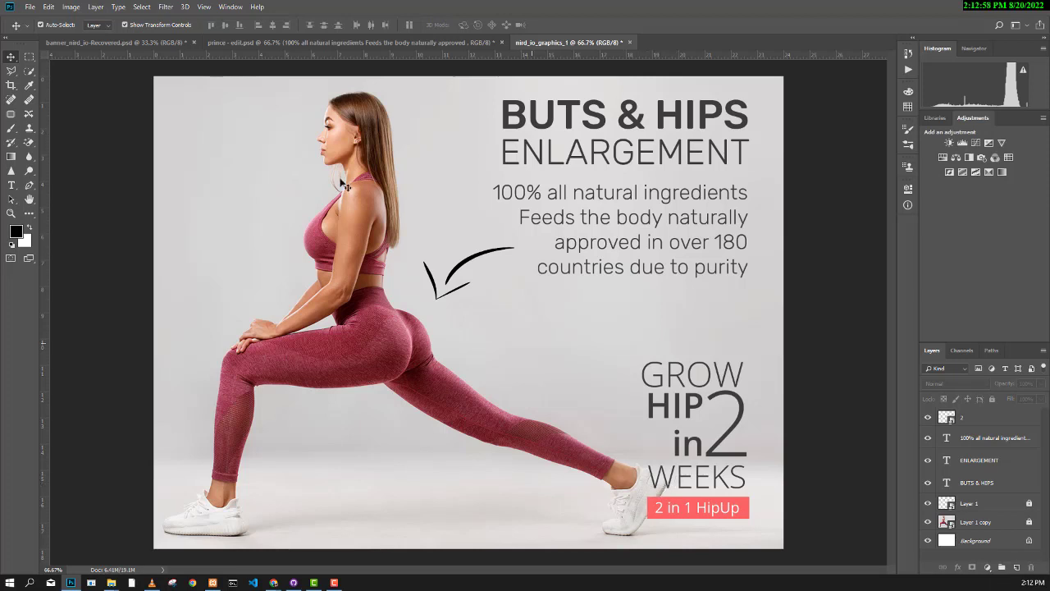
Compare with prince - edit.psd, then unlock Layer 1 copy and shift the woman's photo slightly to the right
left_click(345, 42)
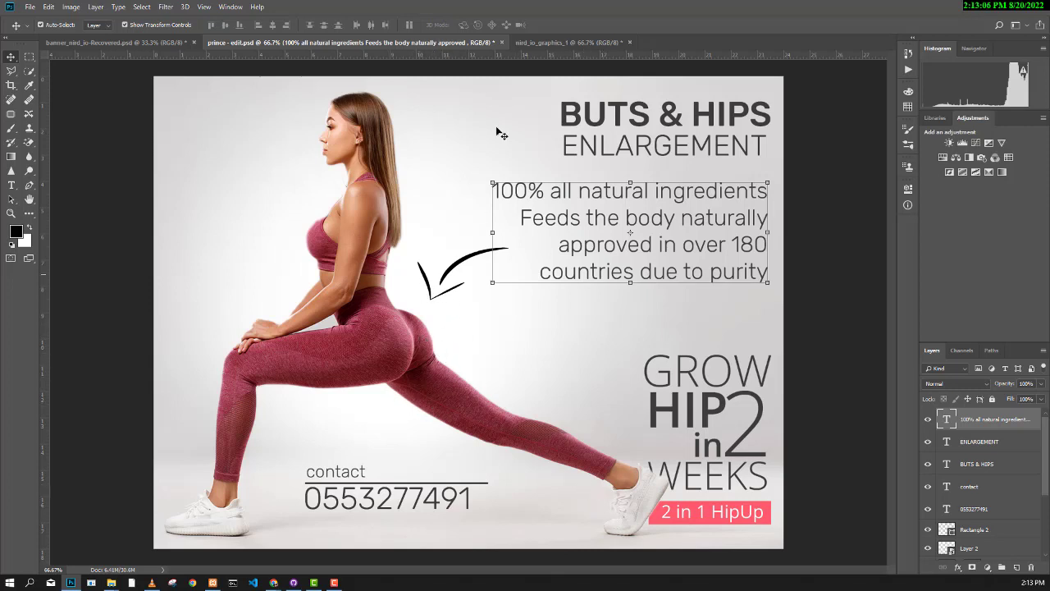
left_click(559, 42)
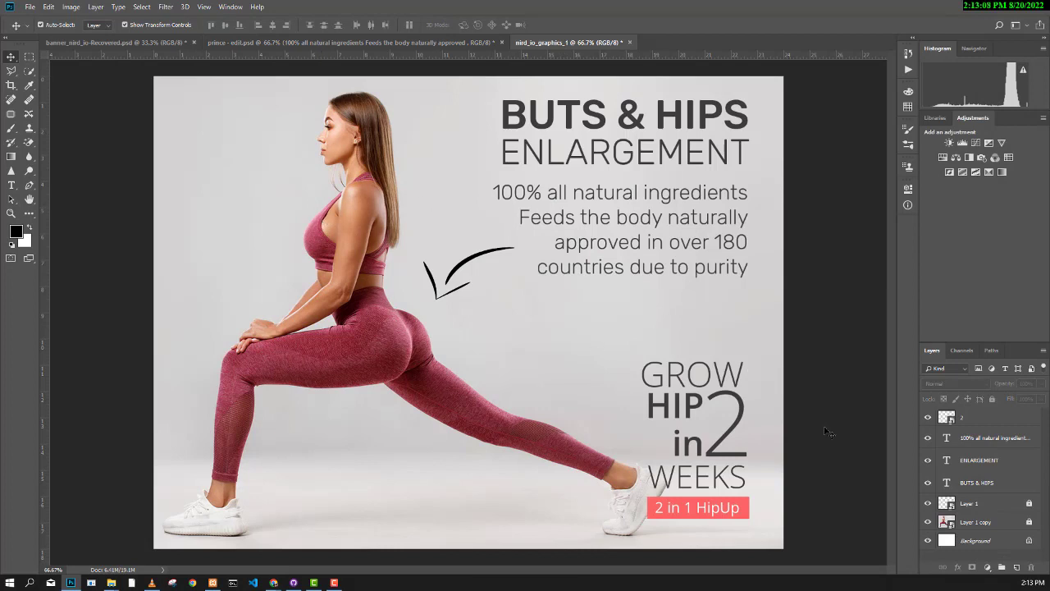
left_click(979, 526)
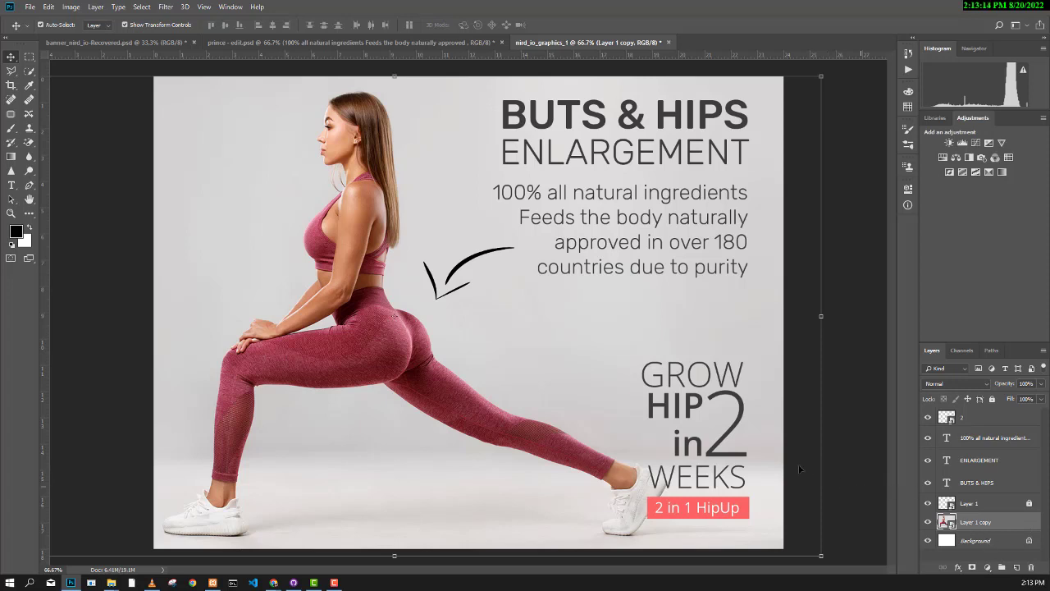
left_click_drag(492, 419, 498, 421)
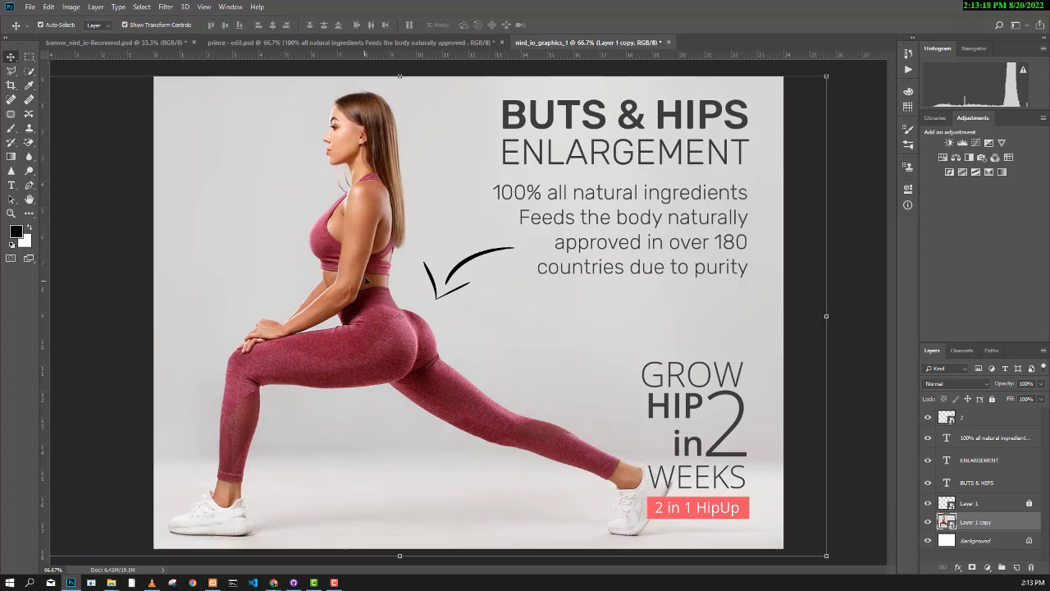
scroll(382, 256, "up", 5)
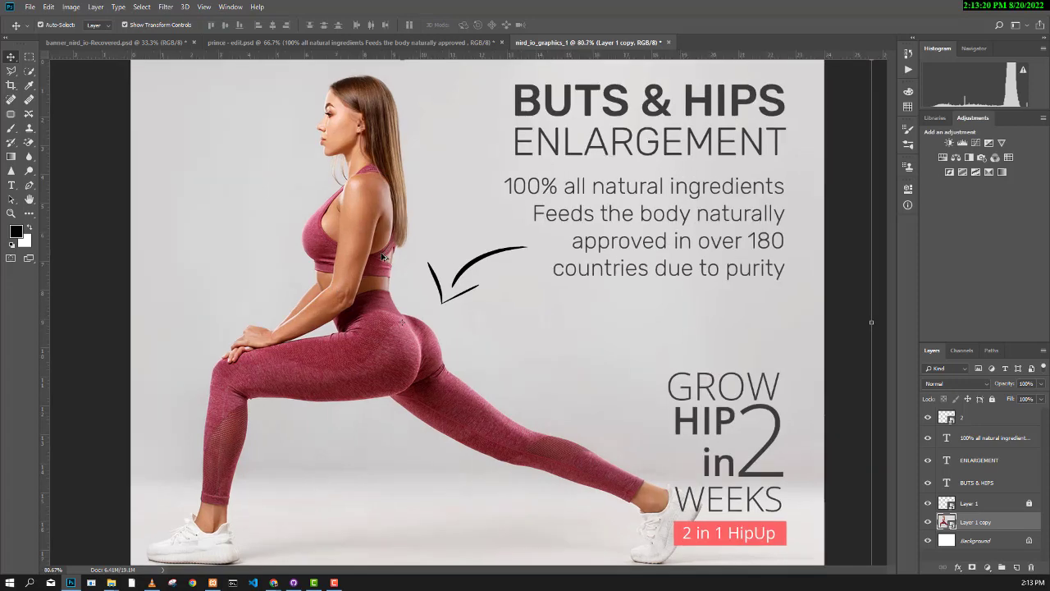
scroll(382, 257, "down", 4)
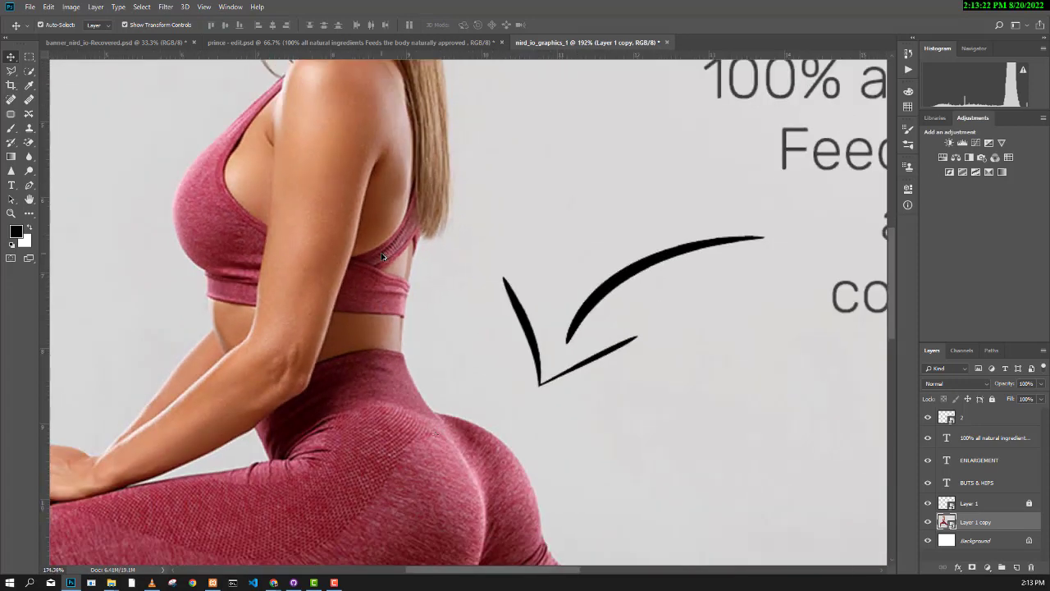
scroll(382, 257, "up", 4)
scroll(382, 257, "down", 5)
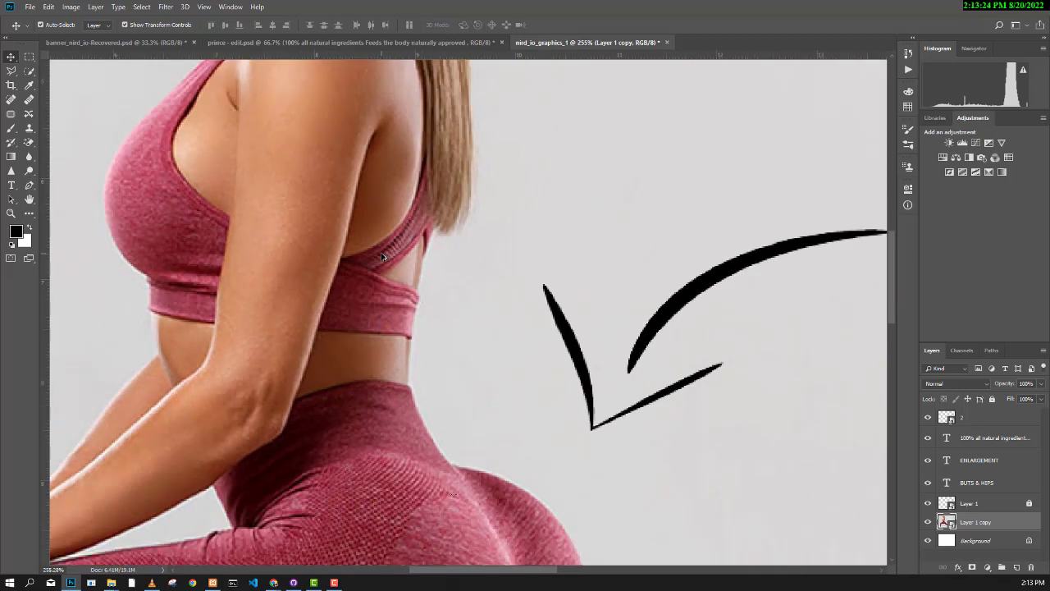
scroll(383, 257, "down", 2)
scroll(382, 257, "up", 1)
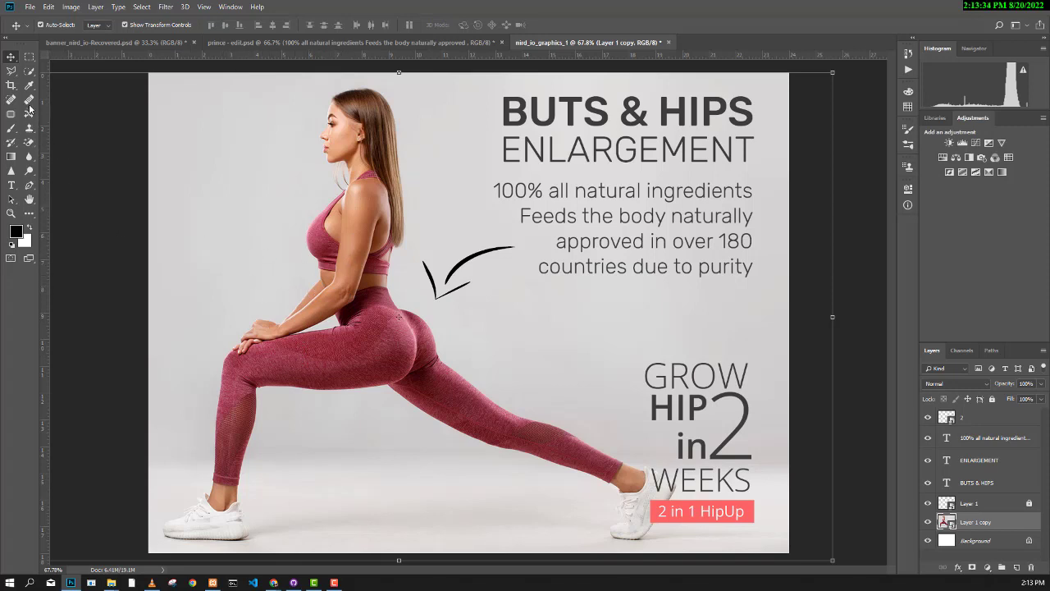
Activate the Quick Selection tool and set its brush size to 13 px
left_click(29, 73)
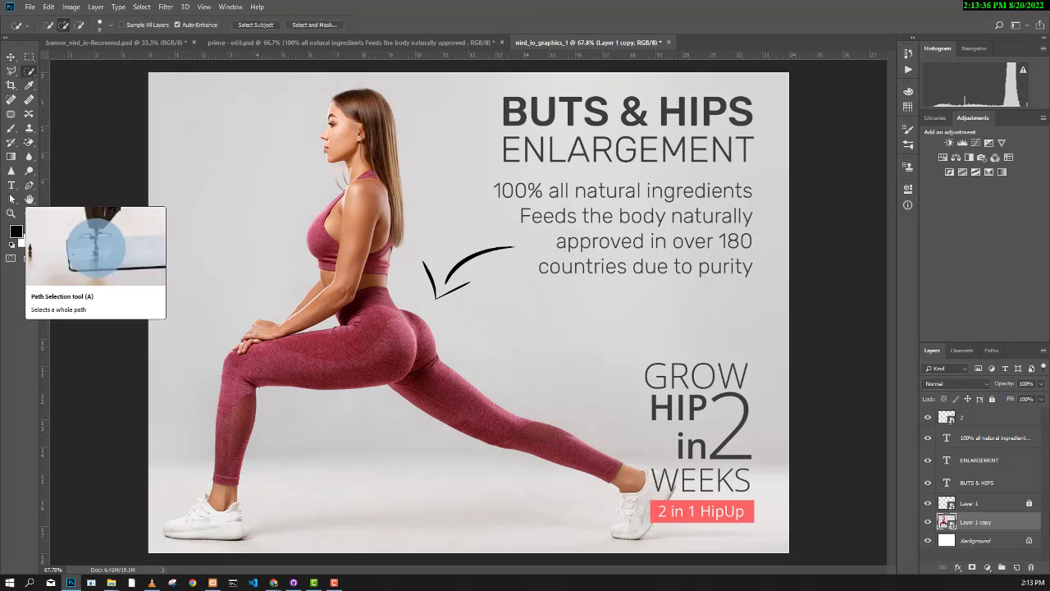
left_click(29, 187)
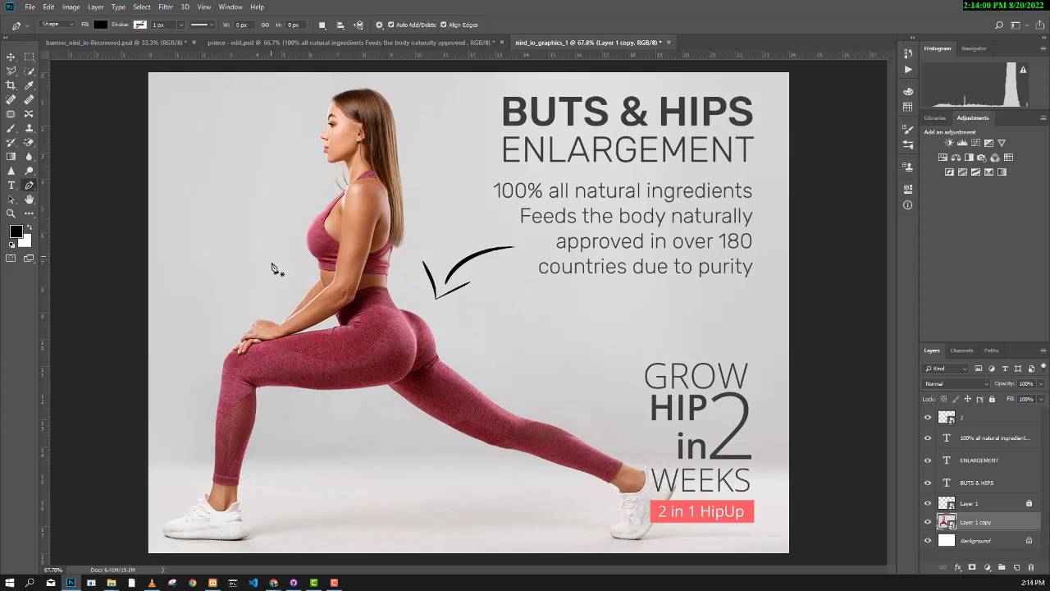
left_click(28, 73)
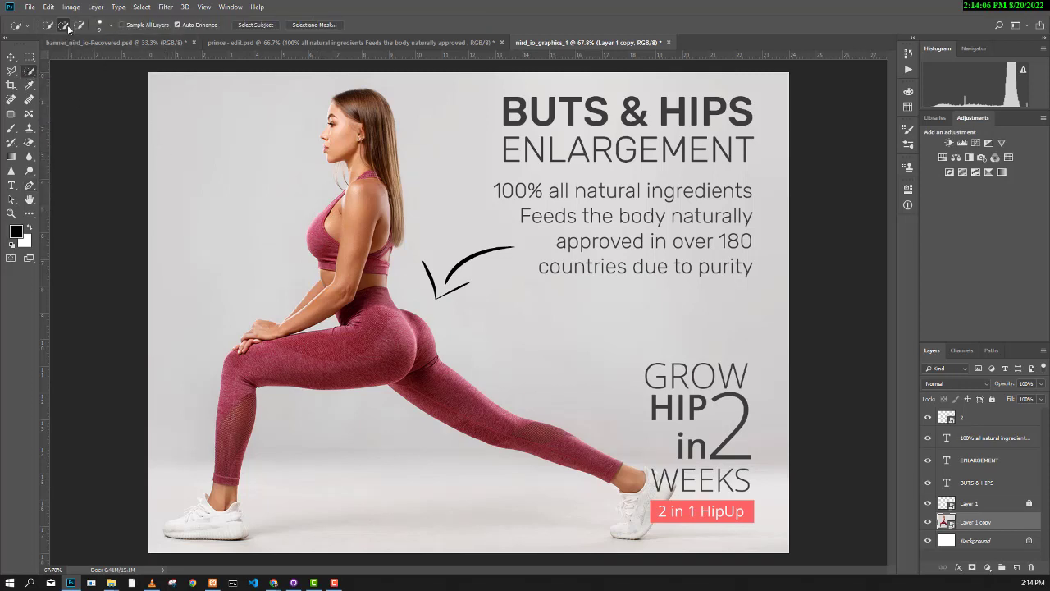
left_click(112, 26)
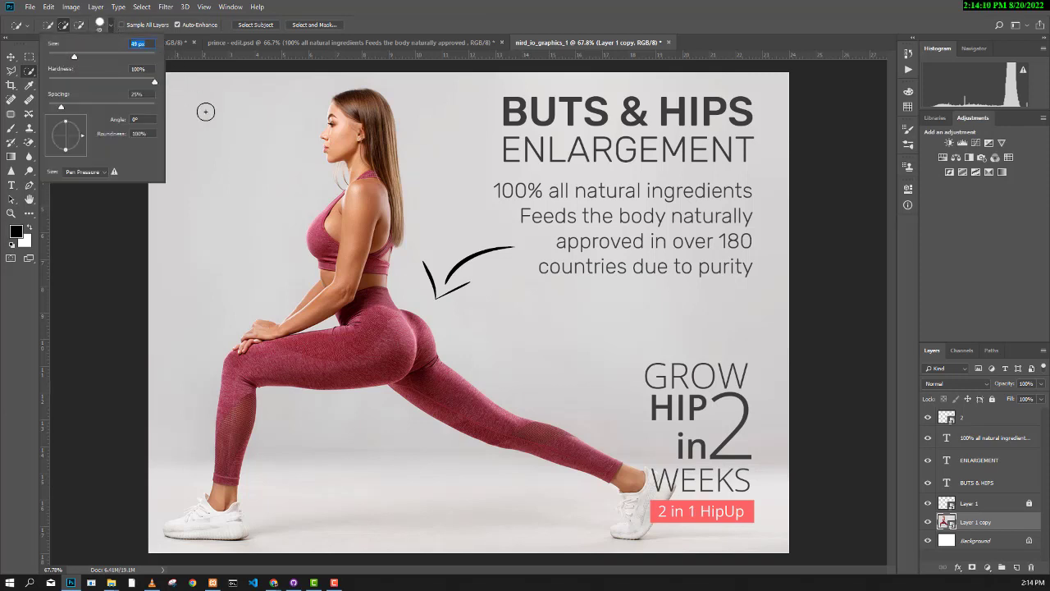
left_click_drag(76, 55, 69, 59)
left_click_drag(62, 54, 56, 58)
type("13")
key("Return")
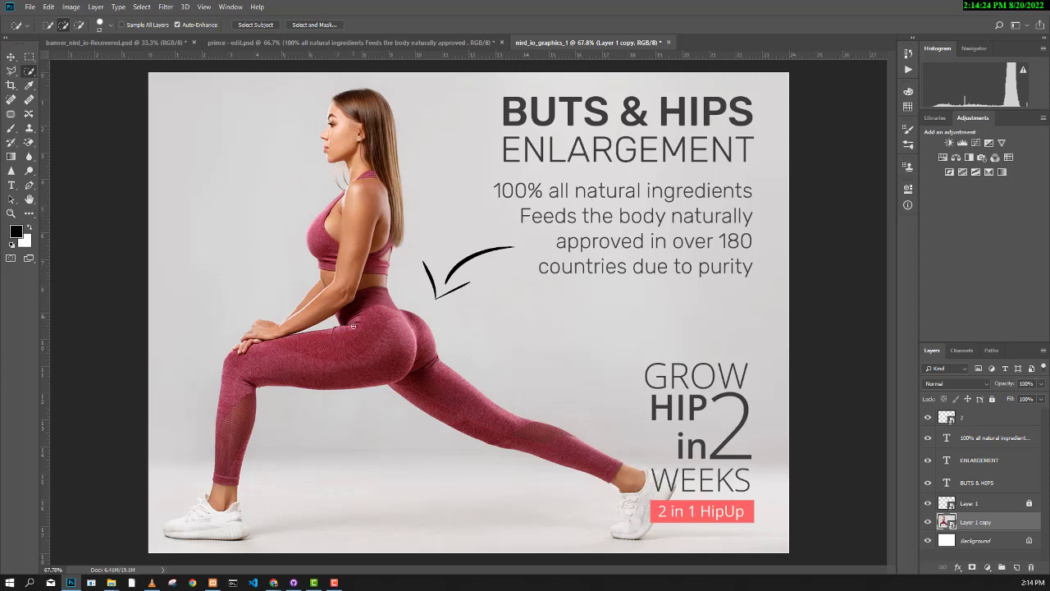
mouse_move(350, 121)
left_mouse_down()
mouse_move(357, 259)
mouse_move(369, 279)
mouse_move(361, 330)
mouse_move(240, 382)
mouse_move(321, 347)
mouse_move(401, 363)
mouse_move(463, 425)
mouse_move(591, 456)
mouse_move(544, 443)
mouse_move(653, 500)
mouse_move(626, 529)
mouse_move(630, 499)
mouse_move(630, 527)
left_mouse_up()
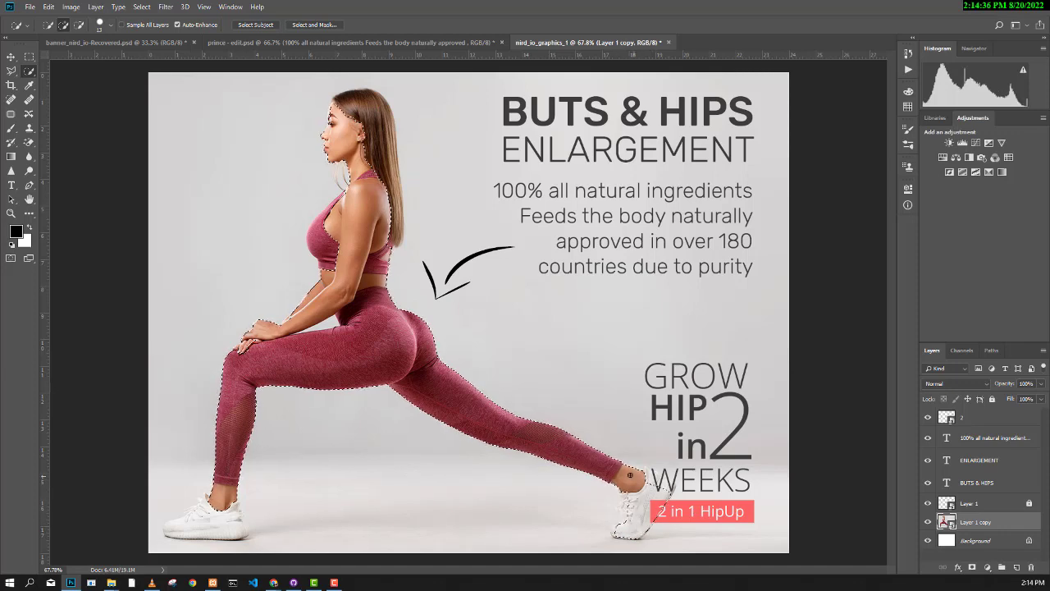
left_click_drag(231, 497, 182, 527)
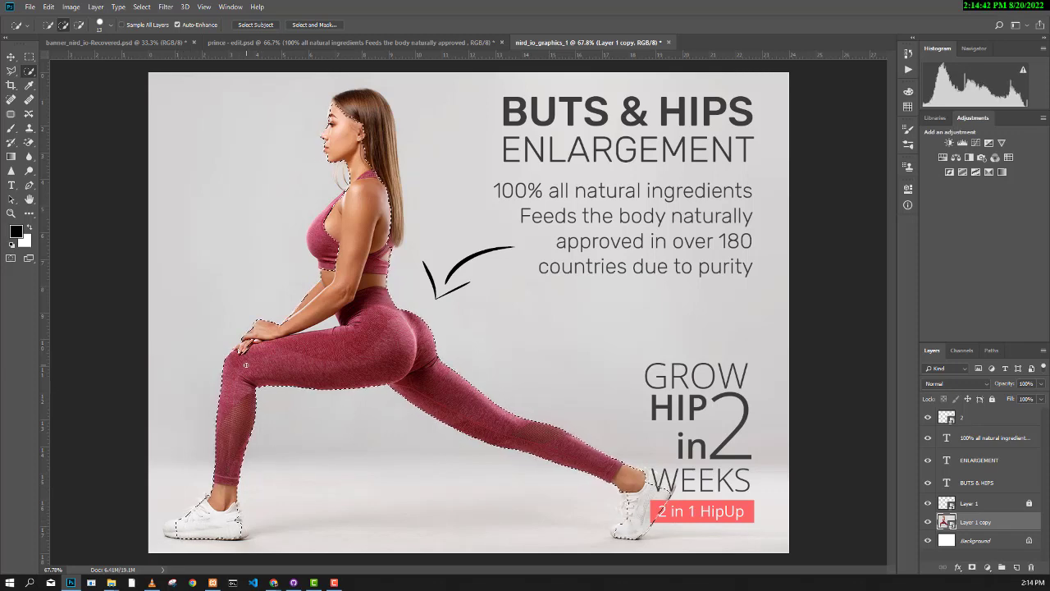
key("ctrl+d")
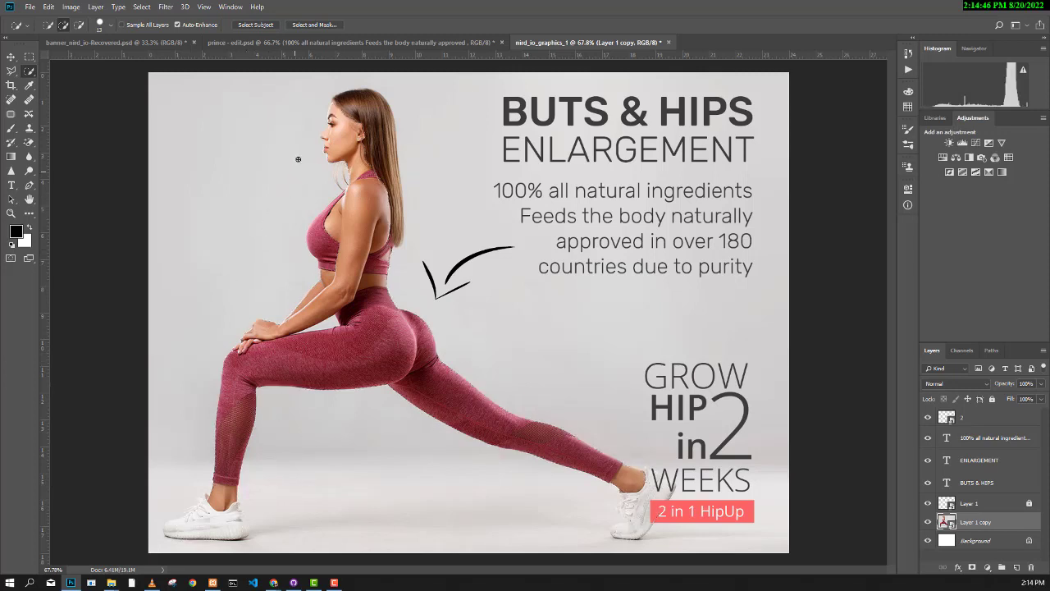
Open Select and Mask on Layer 1 copy and paint over the woman's head, body and legs to select her
left_click(310, 27)
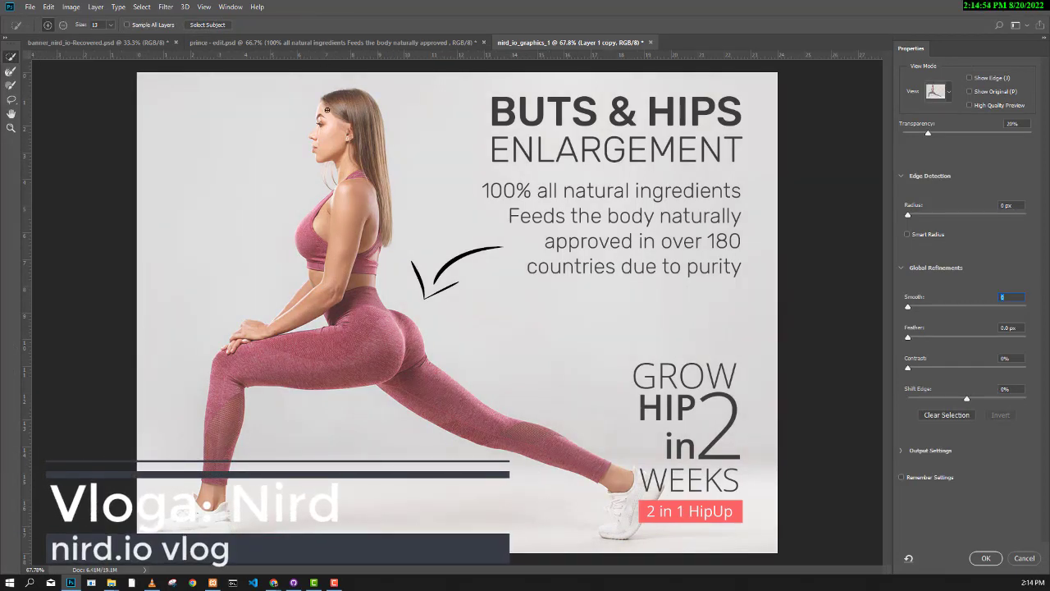
mouse_move(342, 119)
left_mouse_down()
mouse_move(359, 207)
mouse_move(342, 283)
mouse_move(345, 343)
left_mouse_up()
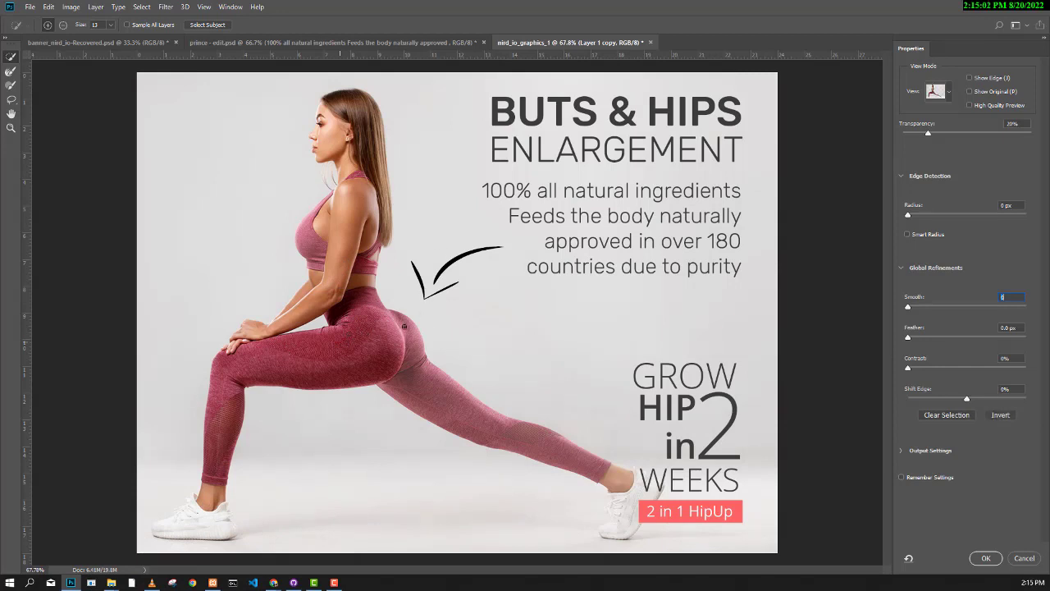
mouse_move(403, 340)
left_mouse_down()
mouse_move(413, 370)
mouse_move(404, 371)
left_mouse_up()
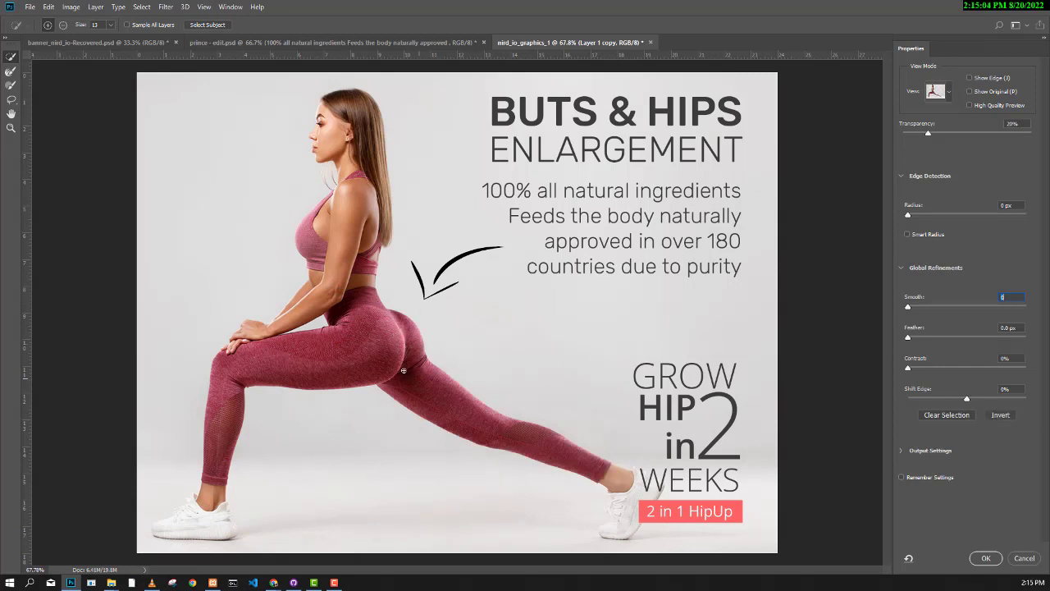